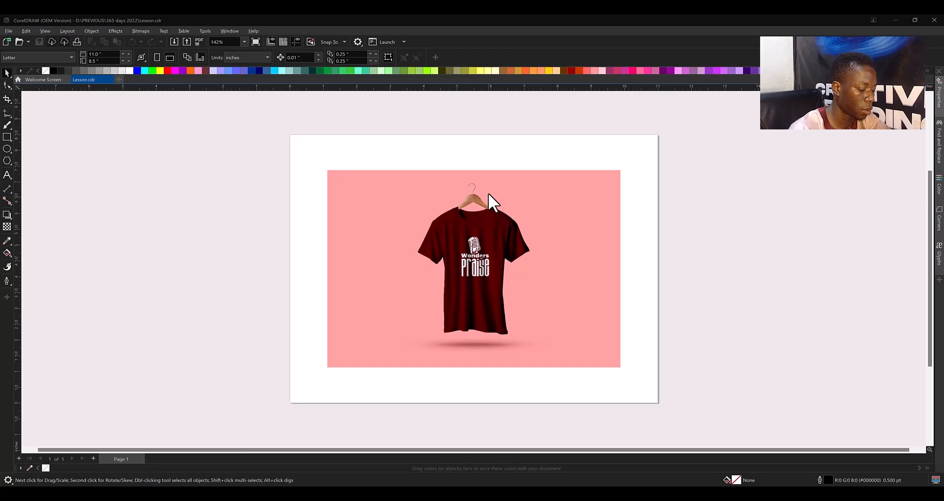
Examine the T-shirt mockup image closely around the hanger, collar and shoulders.
left_click(488, 193)
scroll(488, 193, "up", 1)
scroll(426, 173, "up", 1)
scroll(426, 173, "up", 2)
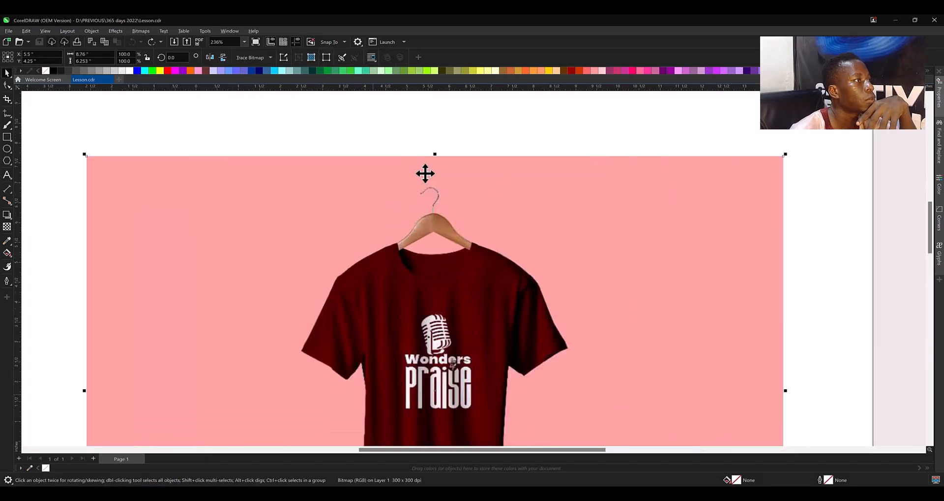
scroll(426, 173, "up", 2)
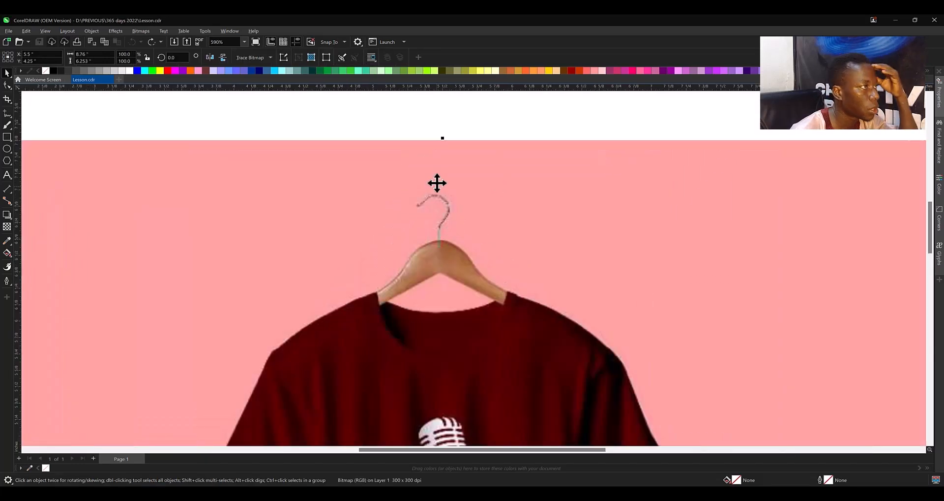
scroll(441, 197, "down", 1)
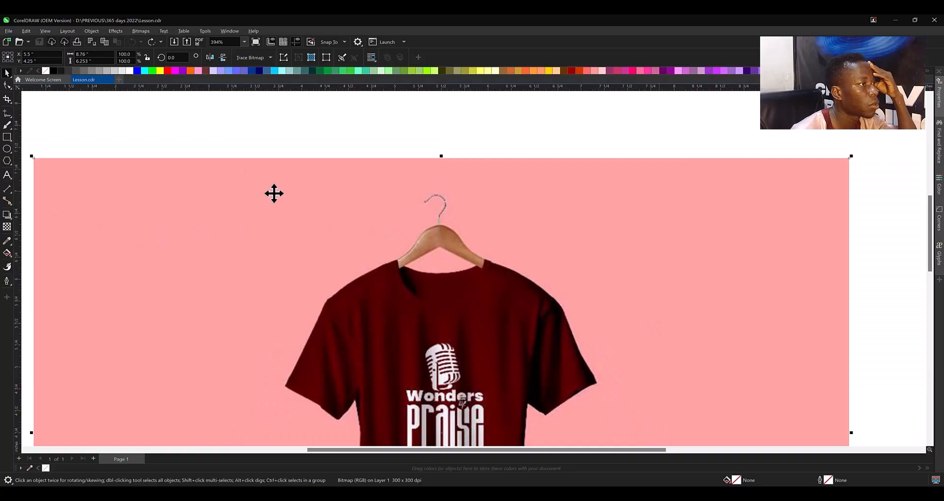
scroll(274, 192, "down", 4)
scroll(431, 283, "up", 3)
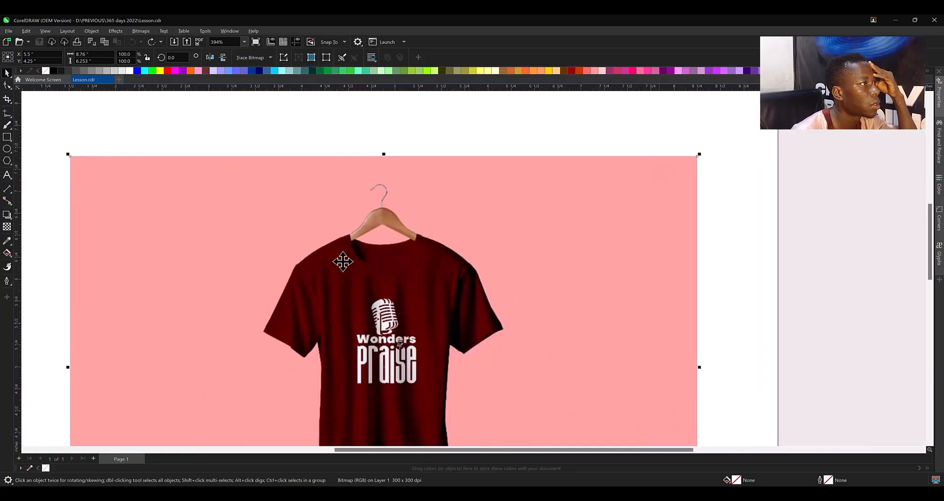
Start tracing the shirt's outline with the Pen tool from the left sleeve's outer tip up along its edge.
left_click(8, 110)
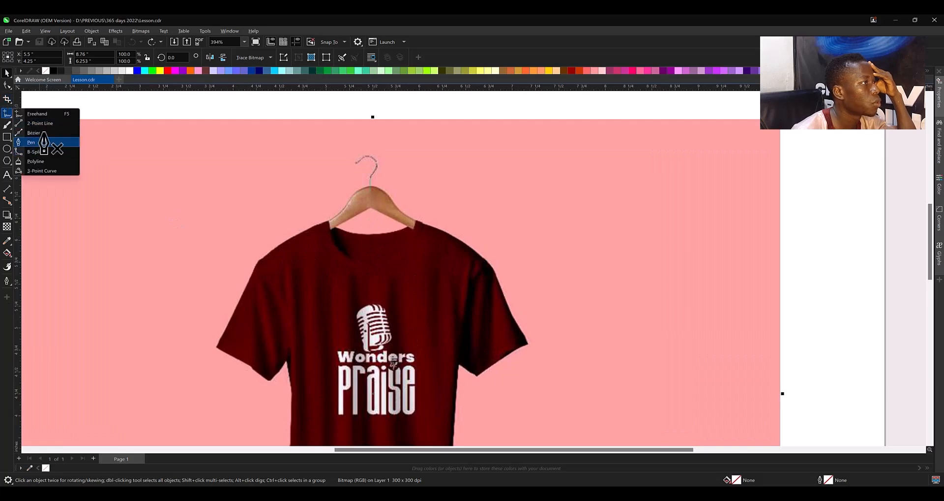
left_click(44, 142)
scroll(346, 239, "up", 1)
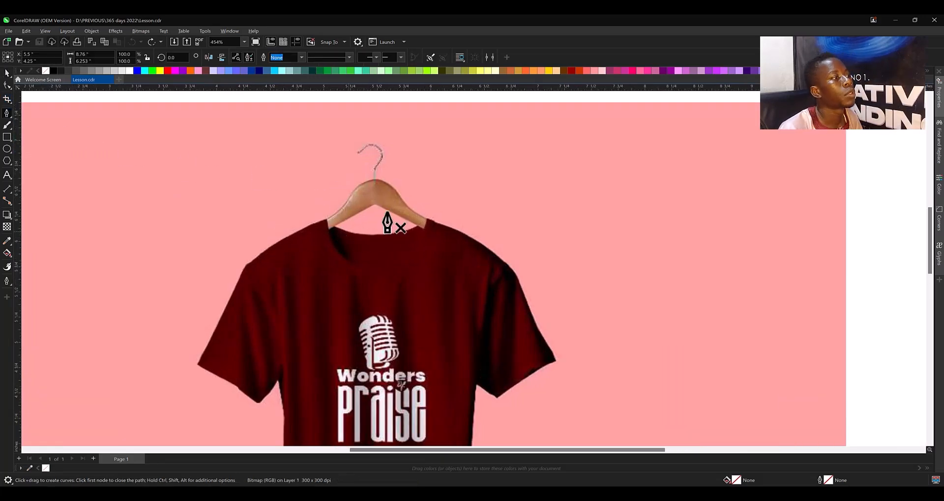
scroll(284, 326, "down", 1)
scroll(218, 381, "up", 3)
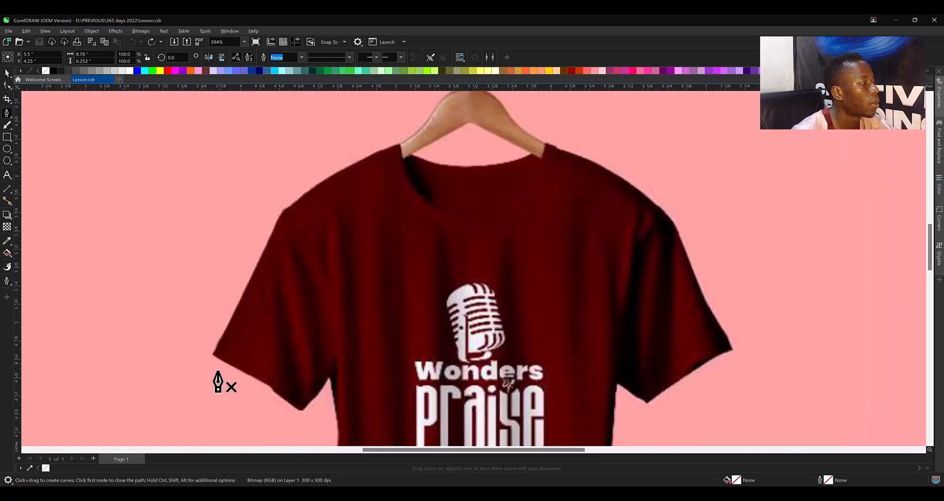
scroll(217, 382, "up", 2)
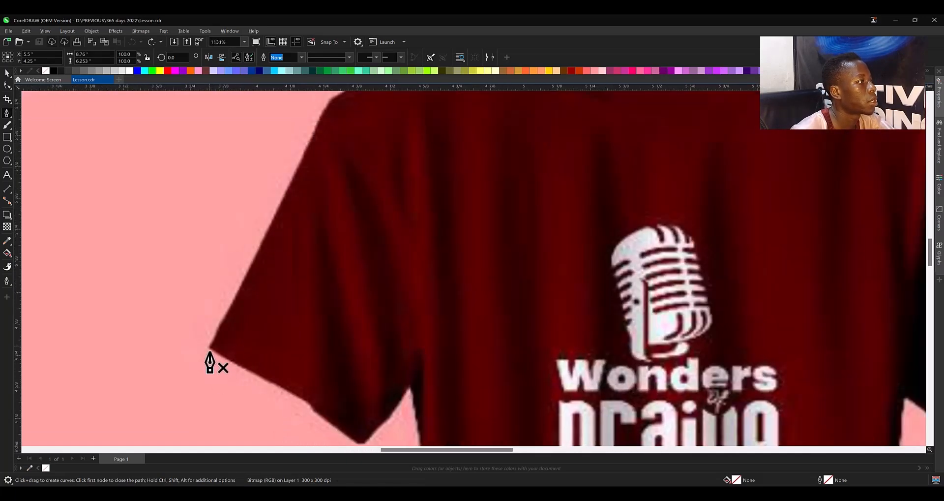
left_click(210, 347)
left_click(247, 274)
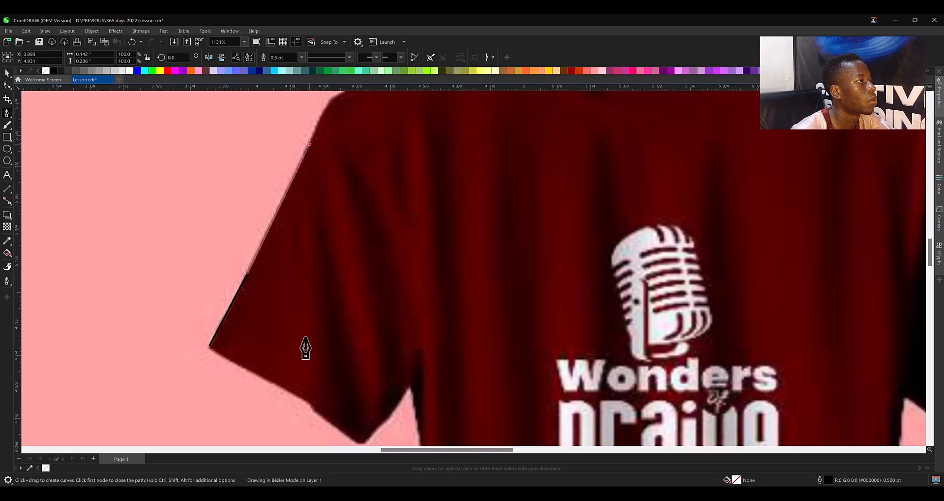
Continue the outline up the left sleeve and over the left shoulder to the left collar corner.
scroll(317, 218, "down", 2)
scroll(333, 197, "up", 2)
scroll(333, 197, "up", 1)
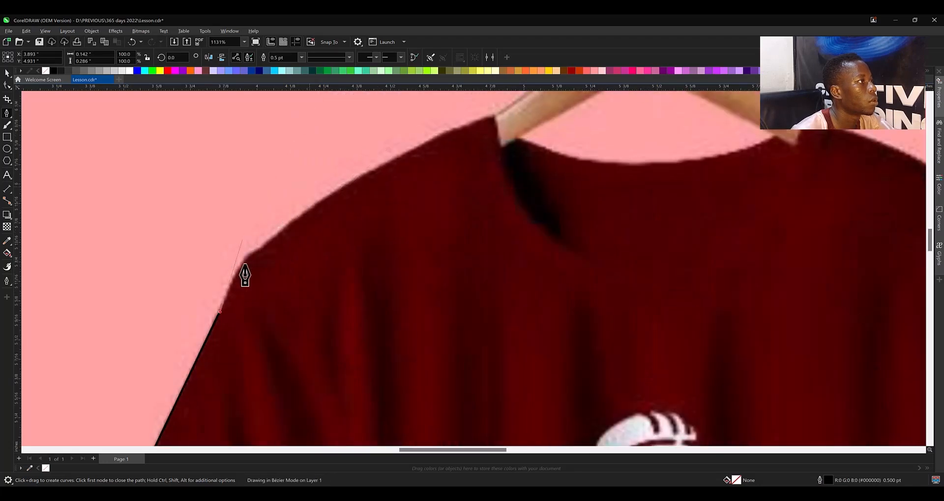
left_click(261, 250)
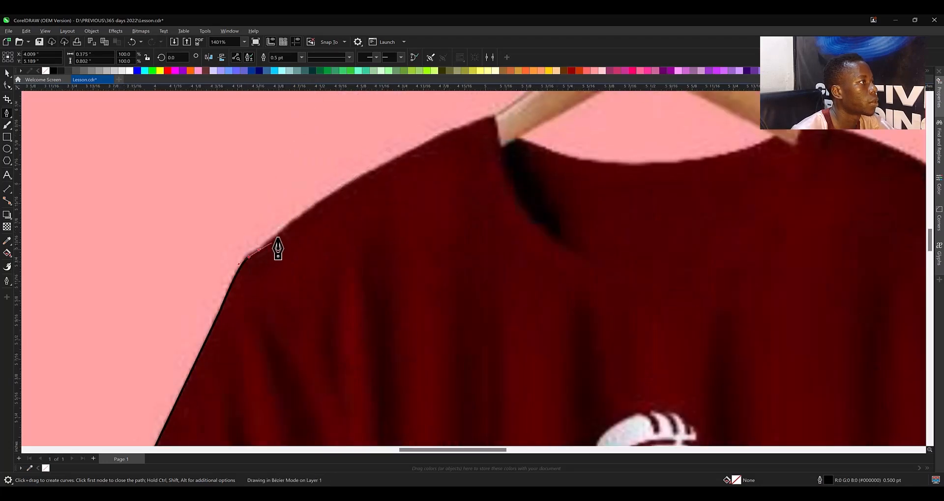
left_click_drag(296, 221, 308, 212)
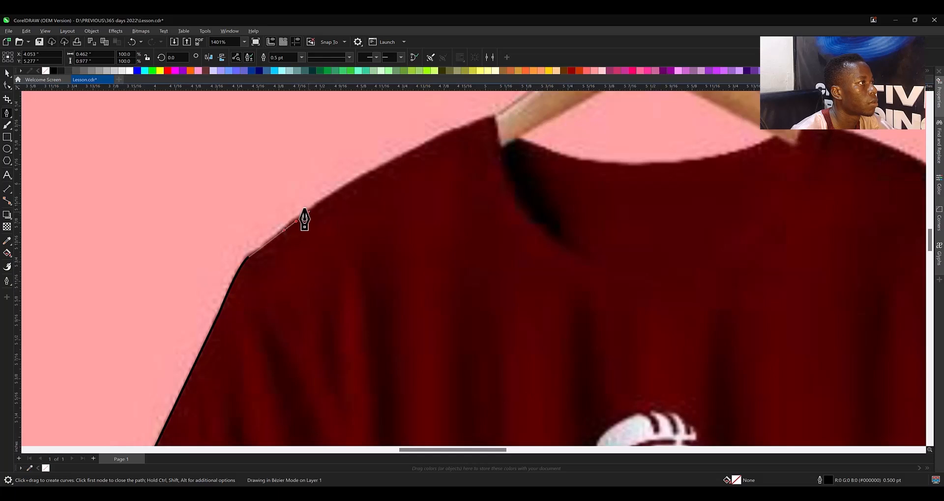
left_click(494, 115)
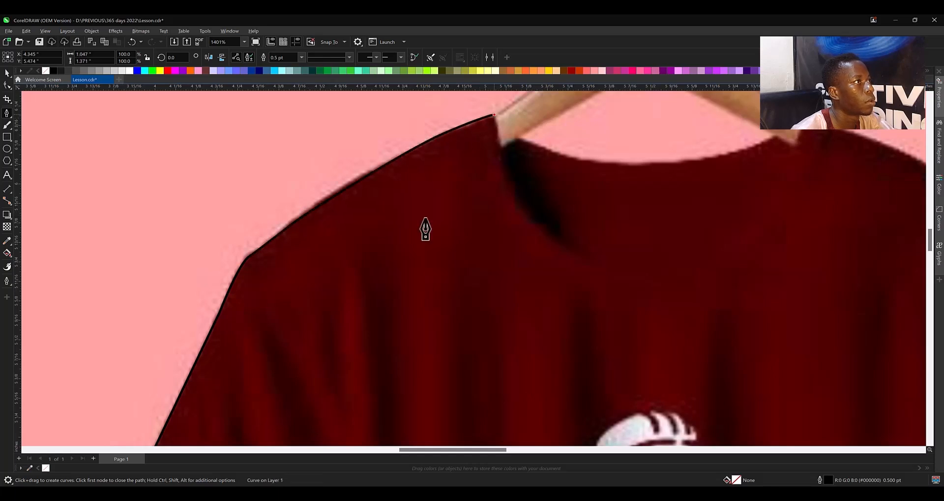
Trace the curved front neckline from the left collar corner around to the right collar corner.
scroll(426, 227, "down", 1)
scroll(798, 162, "up", 2)
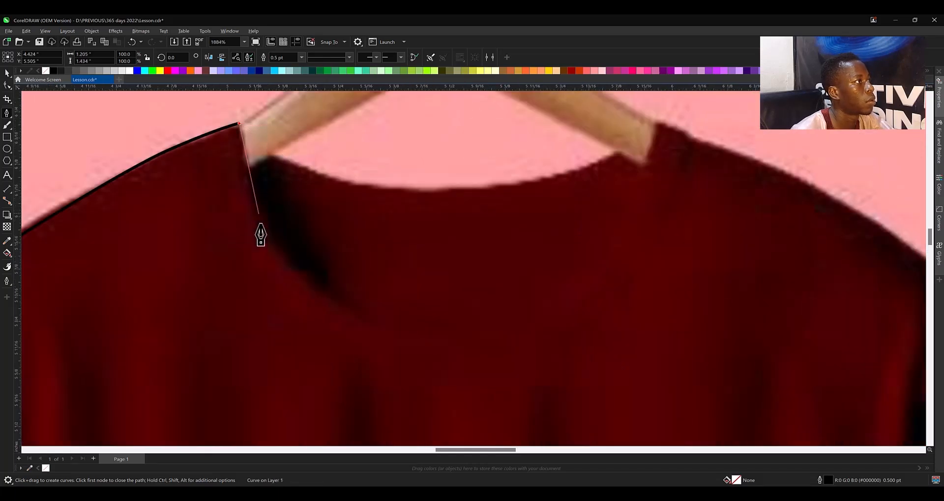
left_click_drag(355, 325, 394, 340)
left_click_drag(535, 329, 554, 315)
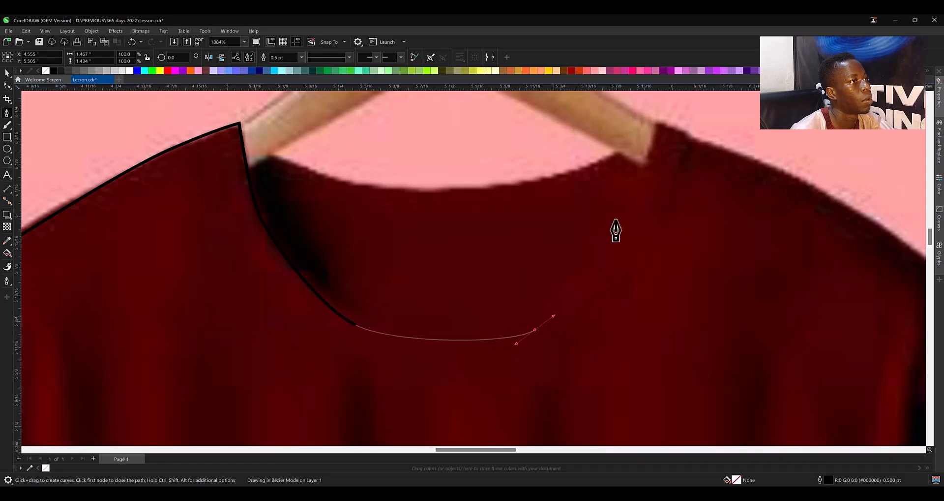
left_click(657, 122)
Trace the right shoulder and the right sleeve's outer edge down to the sleeve tip.
left_click(700, 142)
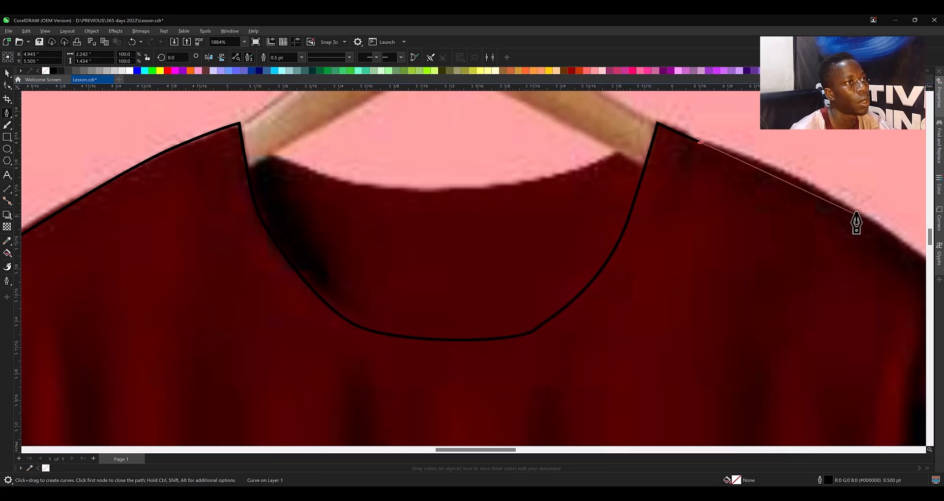
left_click_drag(856, 213, 895, 244)
scroll(750, 238, "down", 2)
scroll(582, 254, "up", 1)
left_click(607, 218)
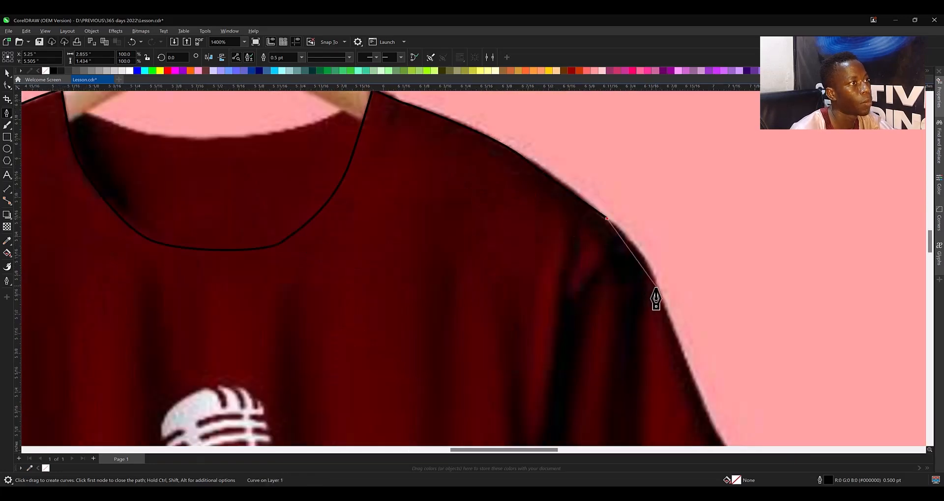
scroll(559, 223, "down", 1)
left_click(667, 375)
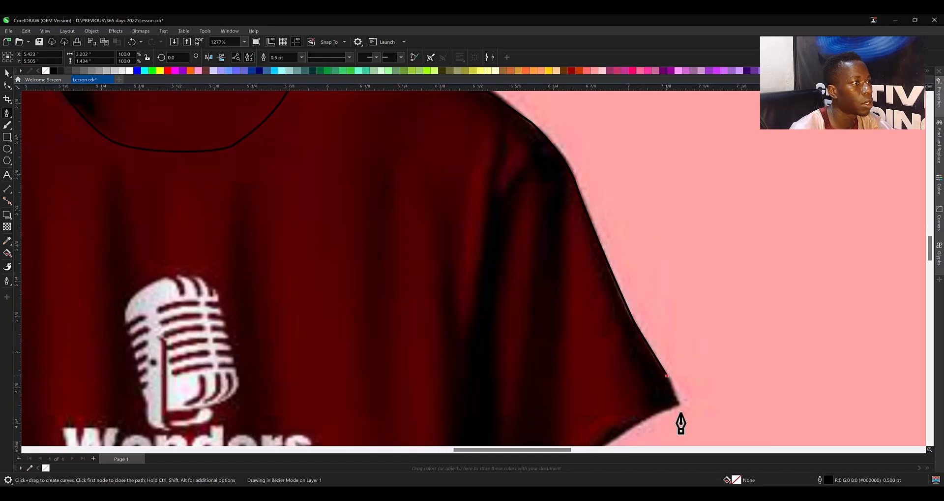
left_click(680, 404)
Trace the right sleeve's hem and its inner edge up to the right underarm.
scroll(607, 257, "down", 1)
scroll(561, 424, "up", 1)
left_click_drag(605, 370, 549, 413)
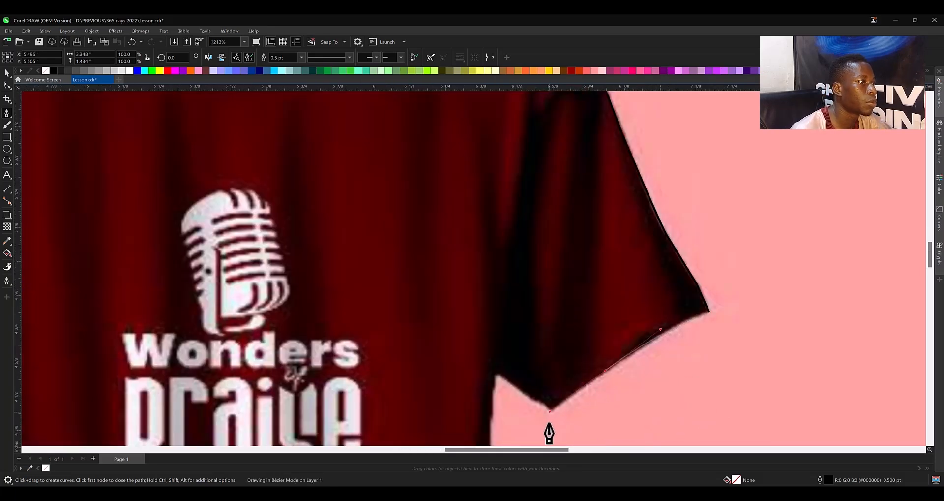
scroll(478, 331, "down", 3)
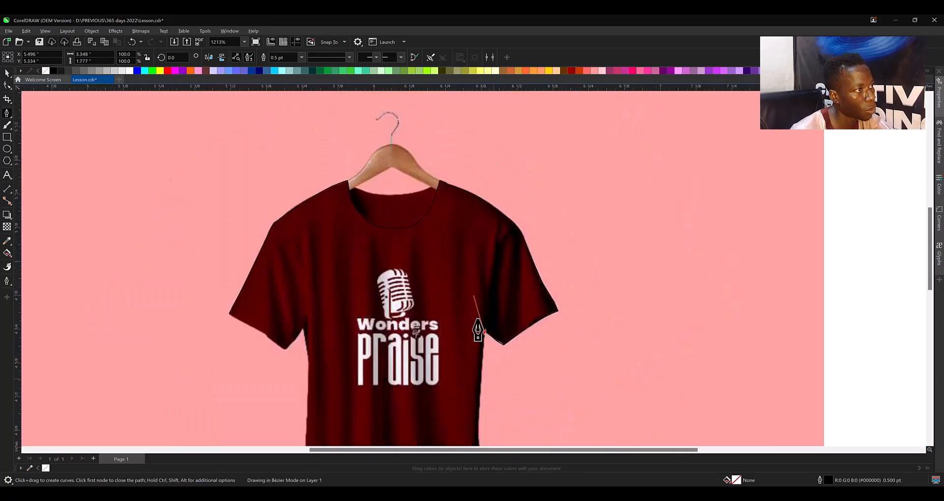
Trace the right side of the shirt's body from the underarm down to the bottom right corner.
scroll(478, 320, "up", 1)
left_click_drag(474, 409, 474, 419)
scroll(475, 424, "down", 1)
scroll(472, 420, "up", 1)
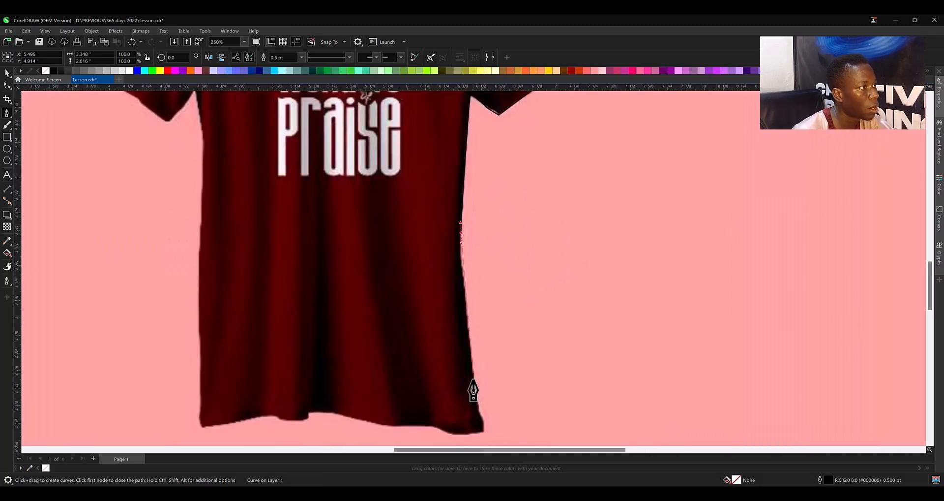
left_click(484, 431)
Trace the wavy bottom hem of the shirt from the right corner to the left corner.
scroll(433, 435, "up", 2)
left_click_drag(453, 434, 357, 419)
left_click_drag(339, 414, 314, 409)
left_click_drag(311, 412, 282, 419)
left_click(201, 427)
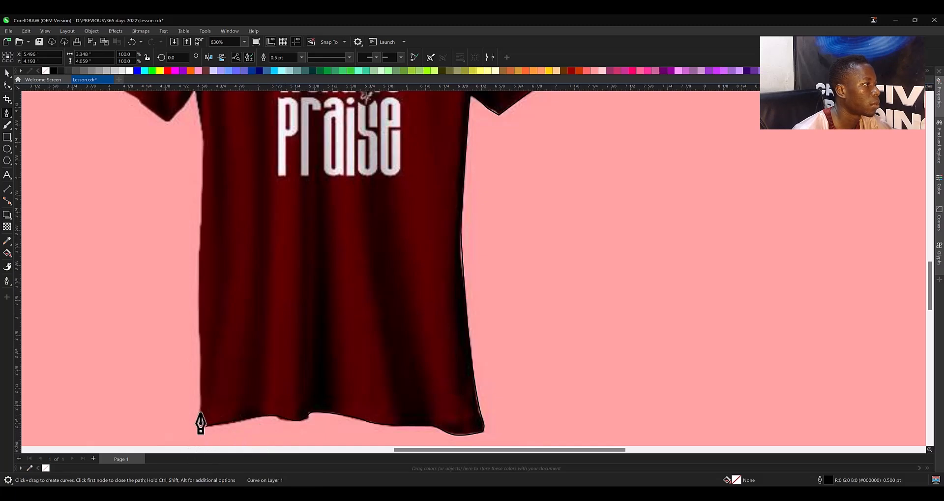
Trace the left side of the shirt's body from the bottom corner up to the left underarm.
left_click_drag(203, 401, 205, 386)
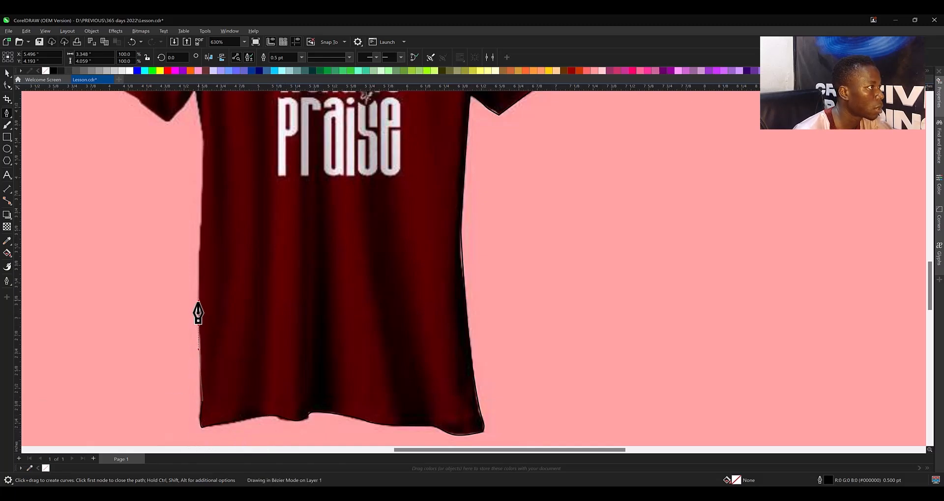
scroll(227, 332, "up", 3)
left_click(237, 207)
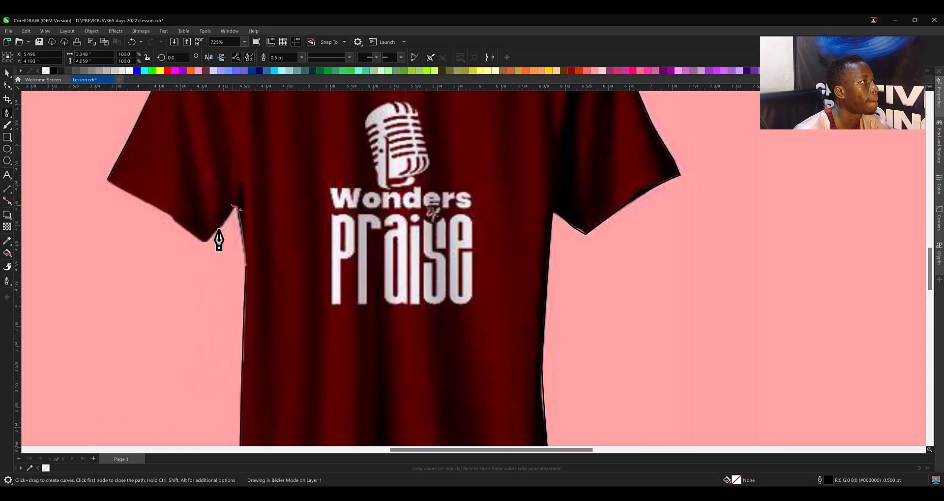
Trace the left sleeve's inner edge and hem, and close the outline at its starting point.
left_click(210, 235)
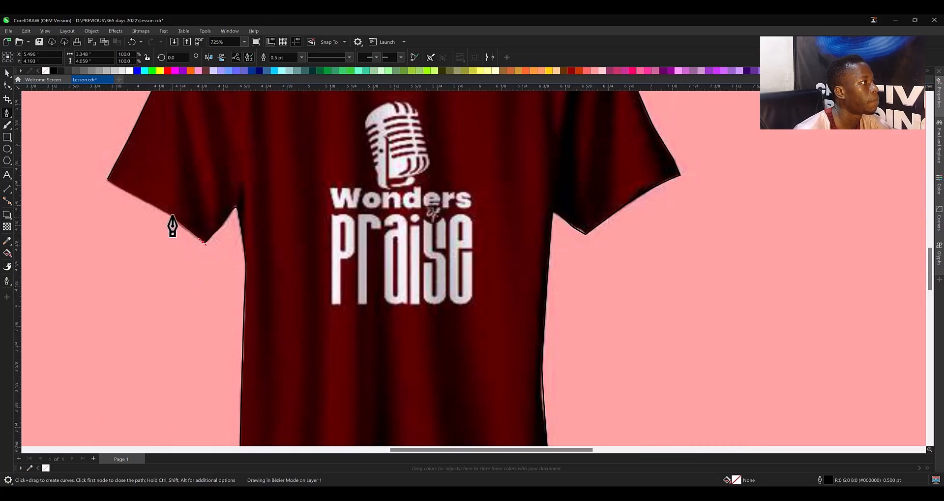
left_click(131, 192)
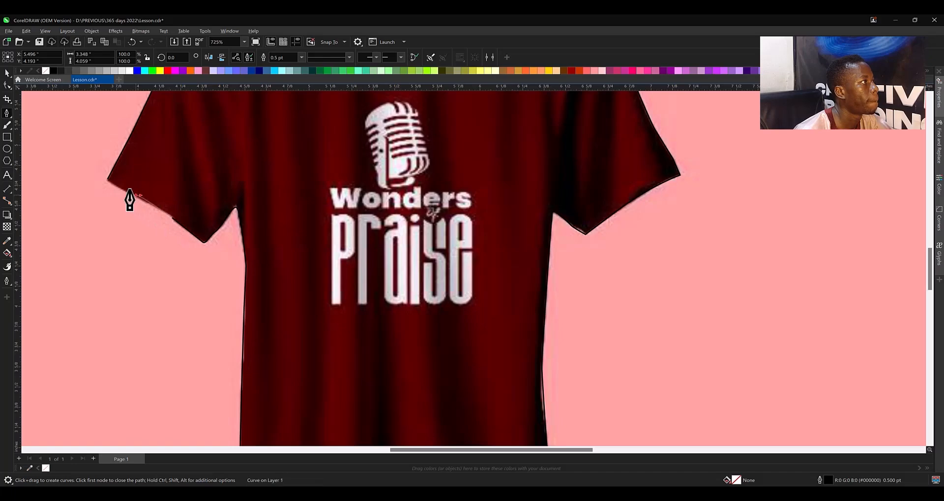
left_click(108, 175)
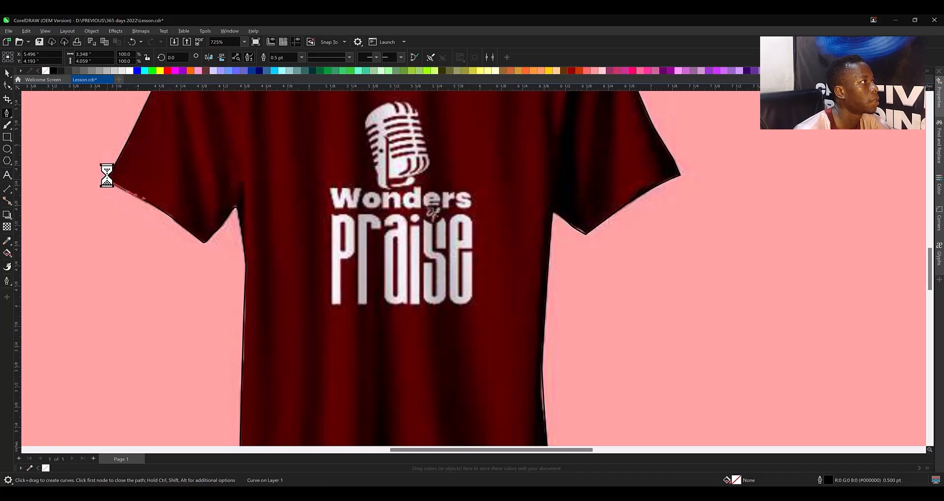
scroll(142, 211, "down", 2)
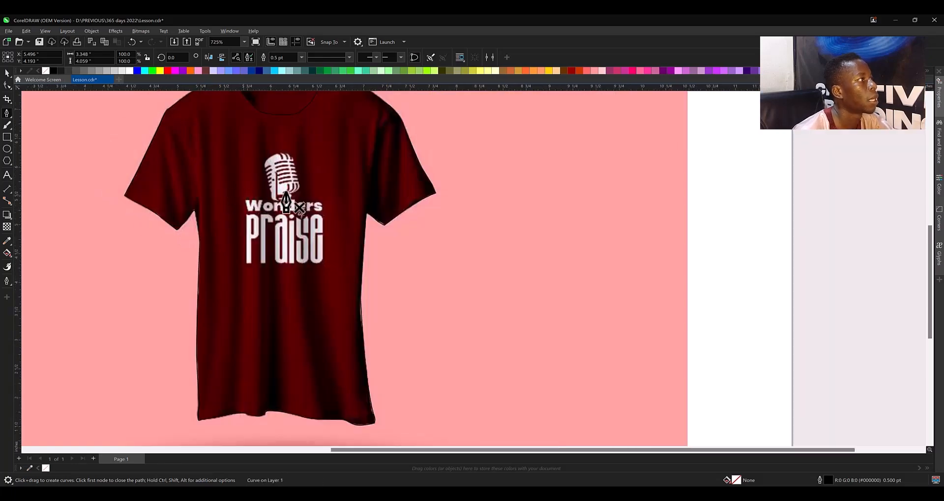
Move the closed outline away from the shirt as a check, and undo the move.
scroll(287, 201, "down", 1)
key("space")
left_click_drag(304, 172, 251, 220)
key("ctrl+z")
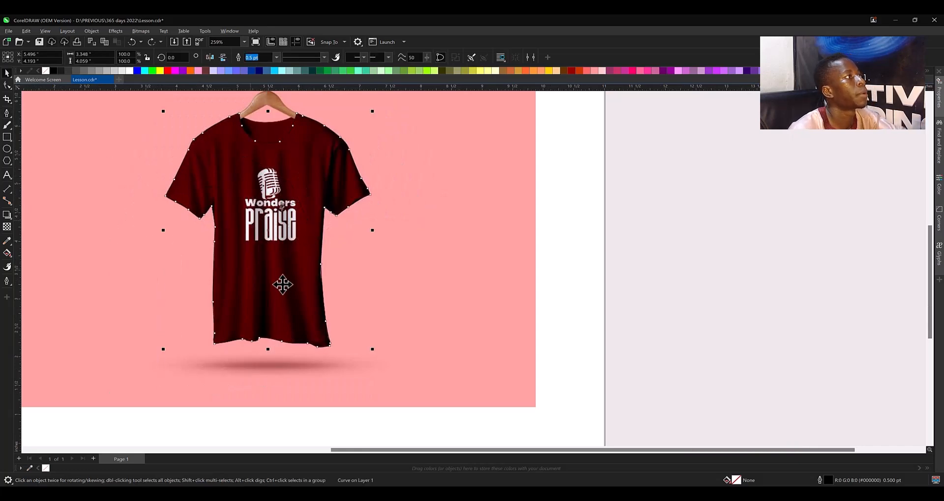
Trace the inner collar with the Pen tool along the back neckline between both shoulder points, closing the shape inside the shirt front.
scroll(282, 283, "down", 1)
scroll(259, 129, "up", 3)
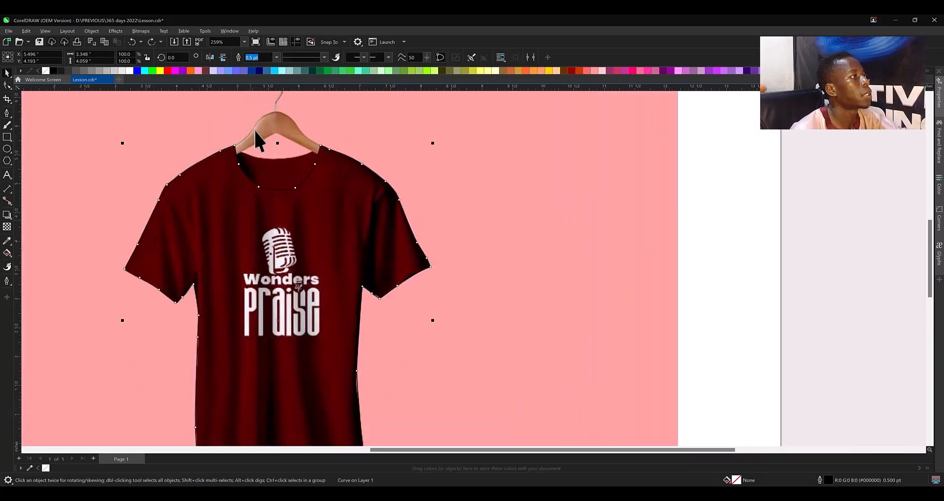
scroll(223, 119, "up", 1)
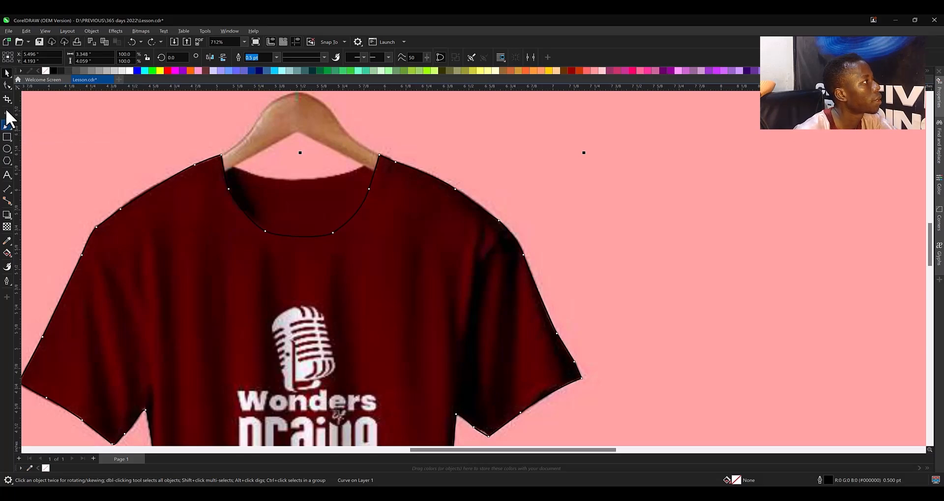
scroll(227, 156, "up", 3)
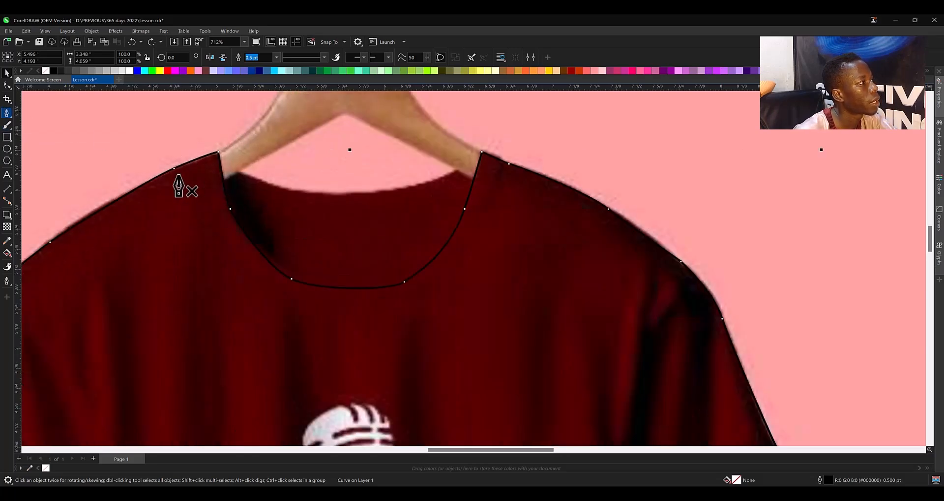
left_click_drag(155, 204, 169, 197)
double_click(216, 149)
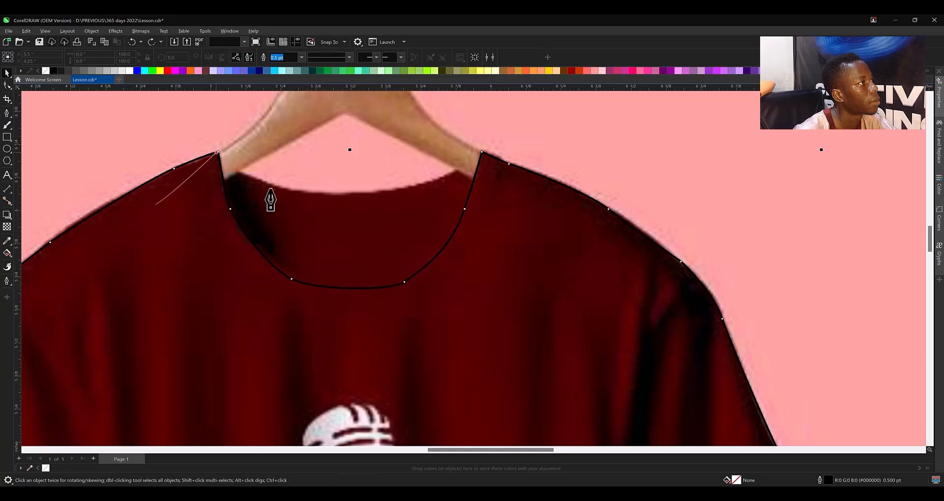
left_click_drag(278, 187, 313, 195)
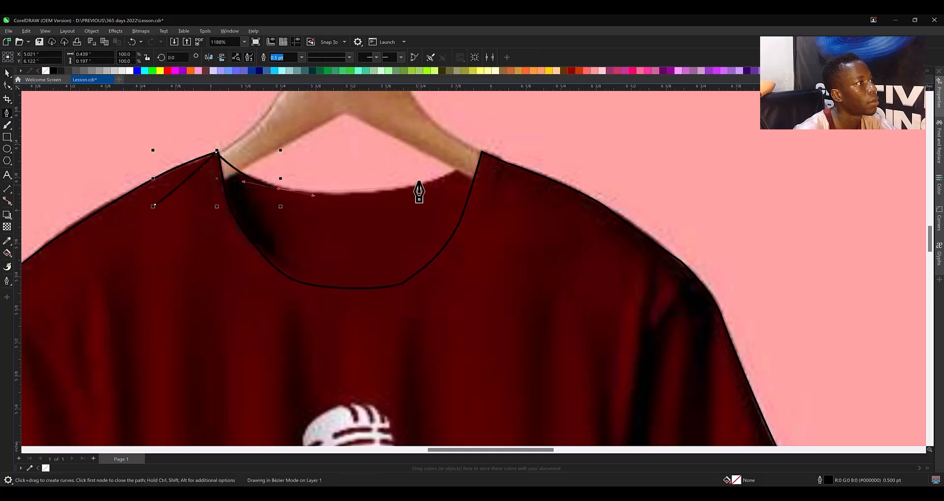
left_click_drag(419, 185, 441, 174)
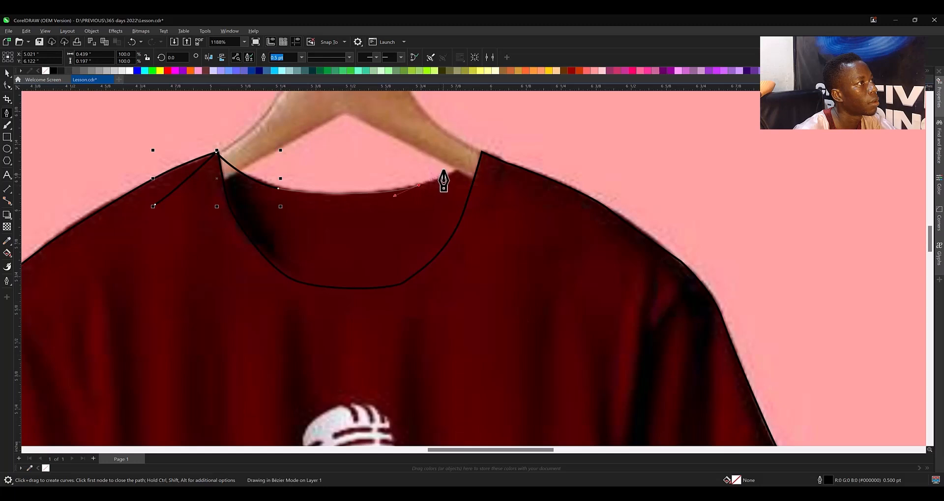
left_click_drag(472, 149, 473, 149)
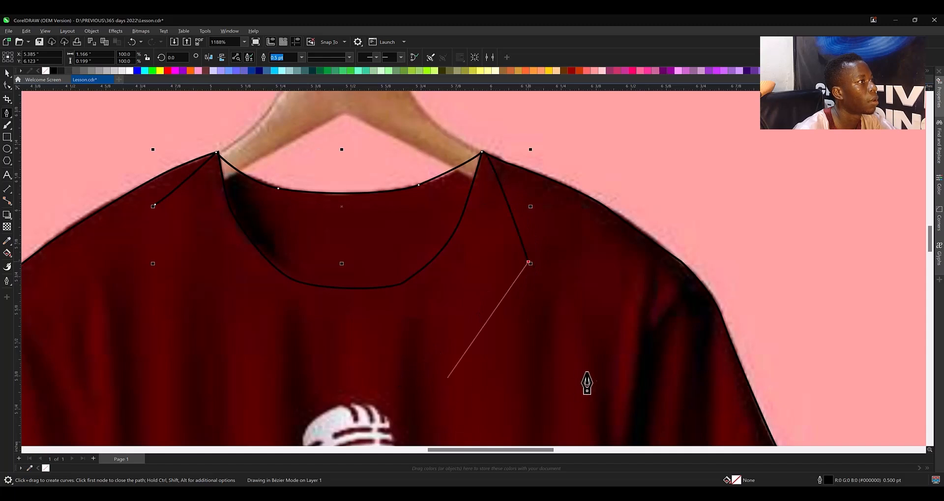
left_click(157, 202)
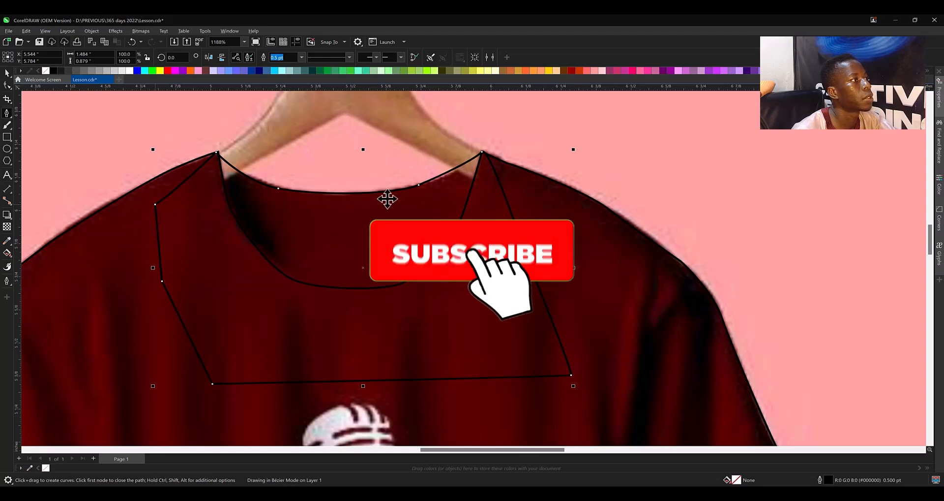
Add a node at the lowest point of the neckline curve on the shirt front outline.
scroll(385, 196, "down", 1)
scroll(384, 197, "down", 2)
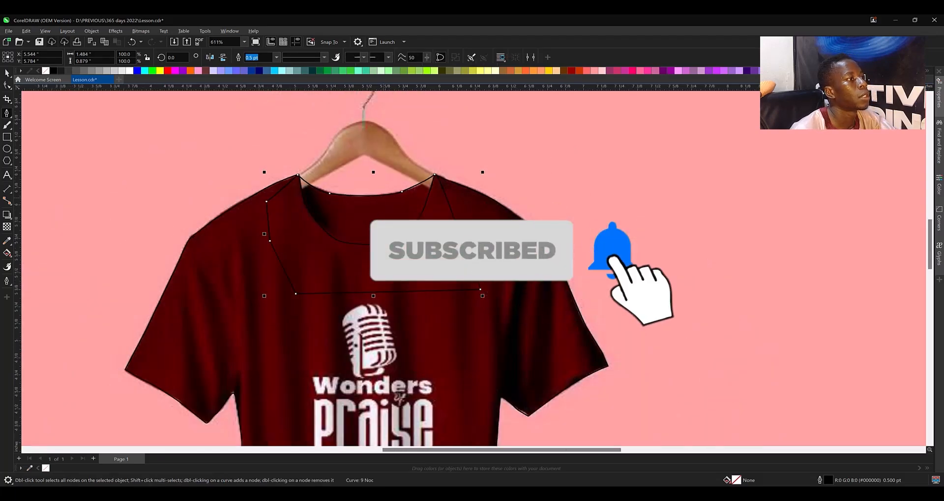
key("space")
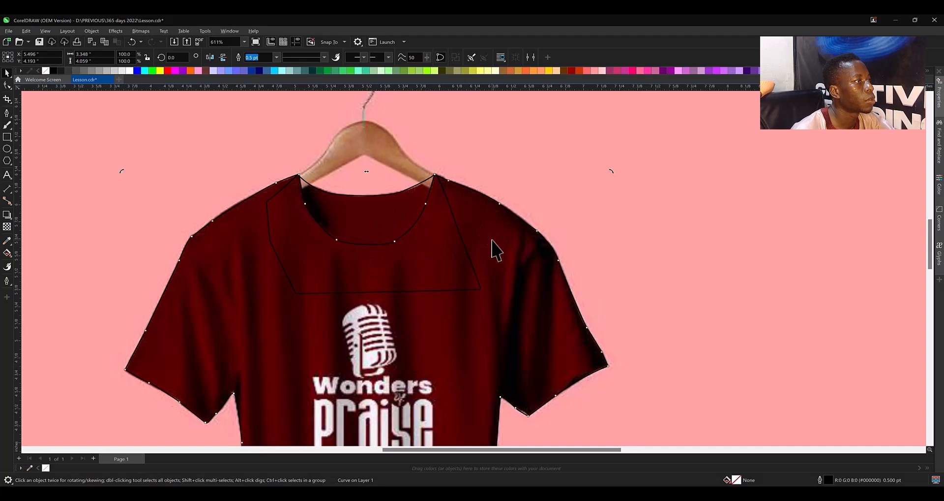
left_click(8, 84)
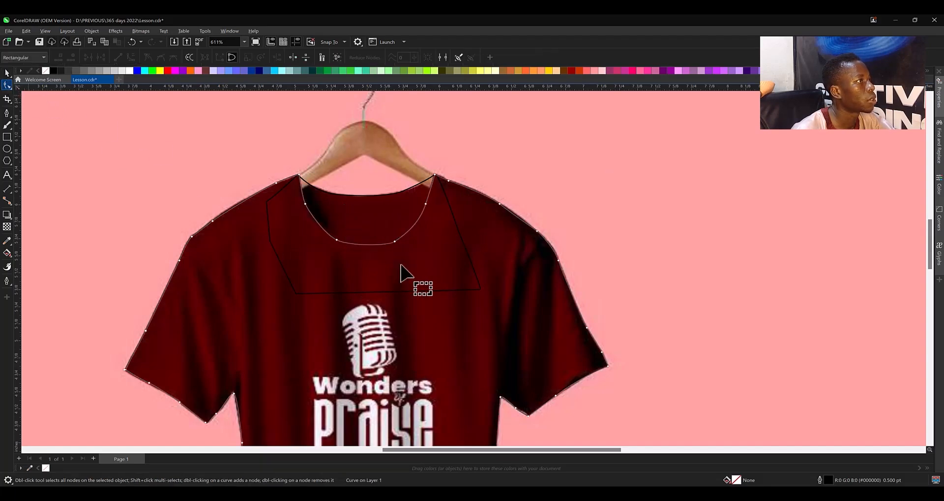
left_click(371, 243)
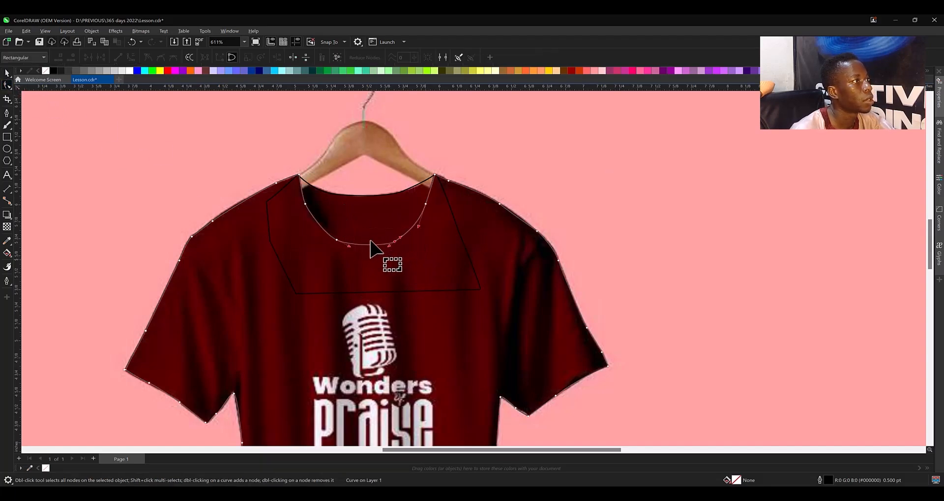
double_click(372, 245)
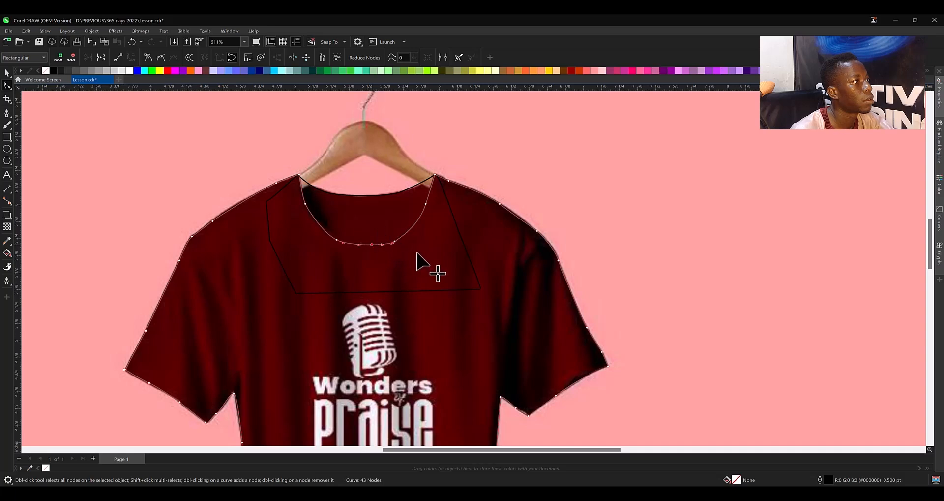
Delete the two nodes flanking the neckline's lowest node and the node near the neckline's upper right end.
left_click_drag(417, 252, 419, 254)
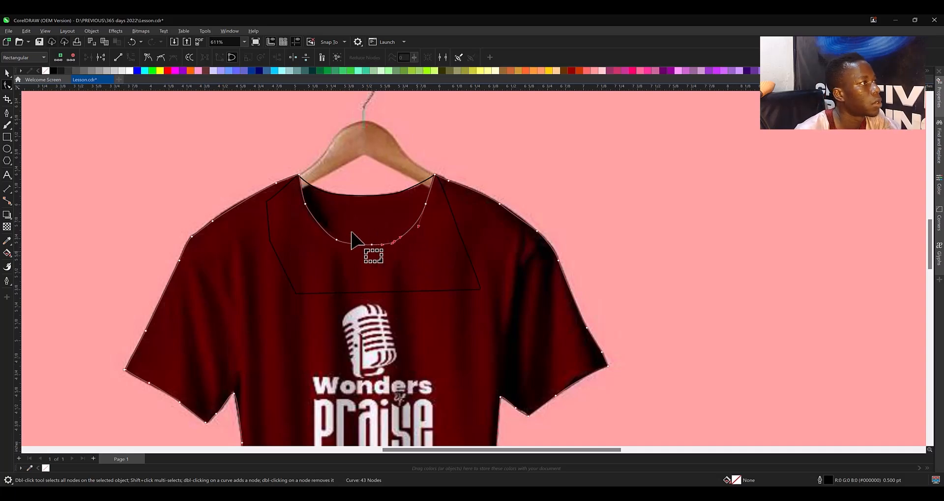
key("Delete")
left_click_drag(351, 232, 325, 248)
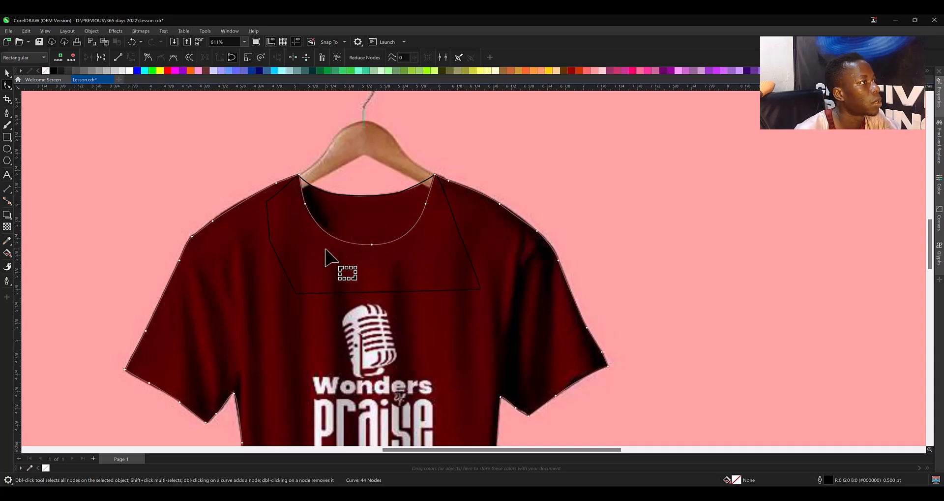
key("Delete")
left_click_drag(414, 201, 445, 218)
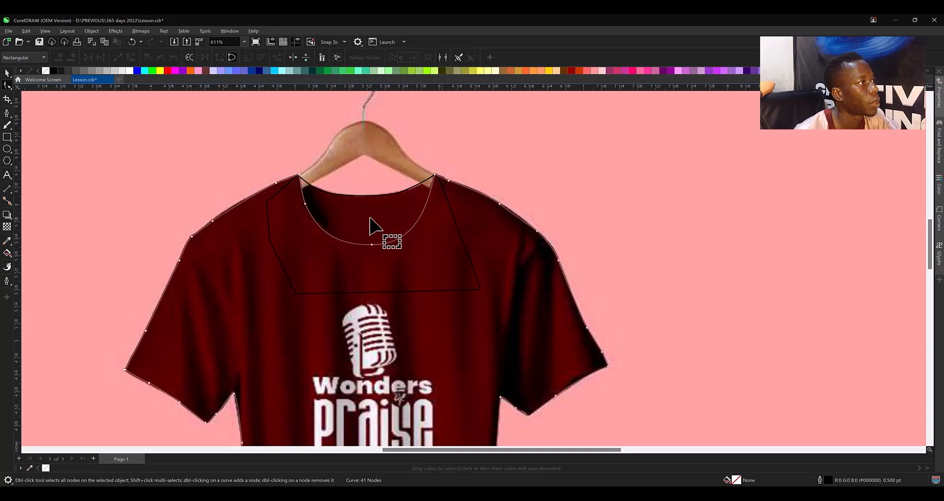
key("Delete")
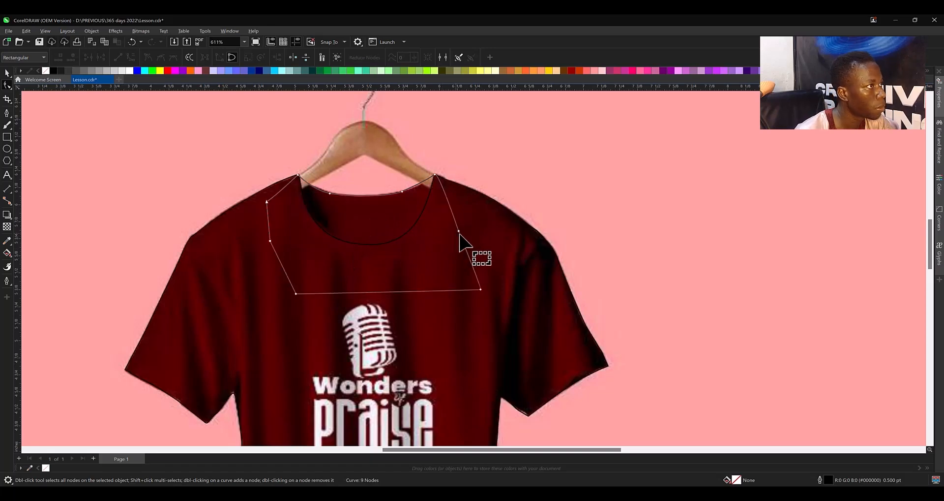
Adjust the curve handle of the neckline's lowest node, and delete the node near the neckline's upper left end.
left_click(389, 246)
left_click(416, 245)
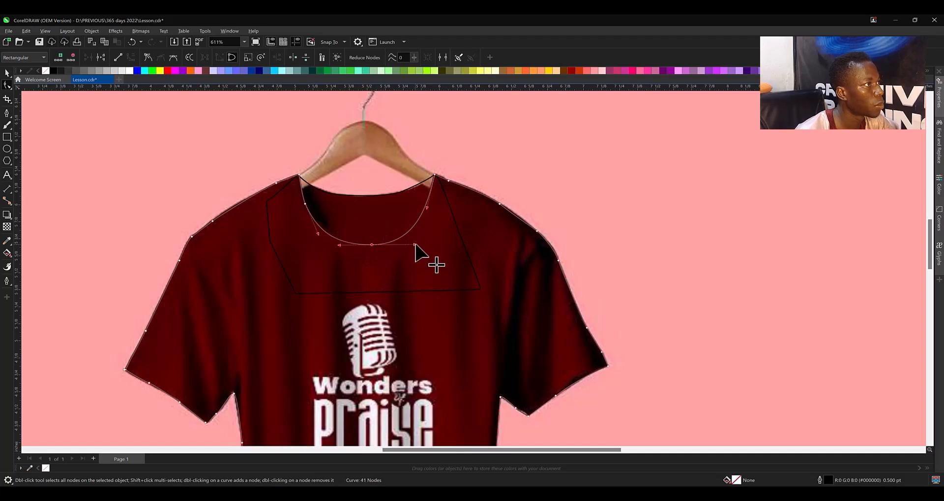
left_click_drag(415, 244, 417, 244)
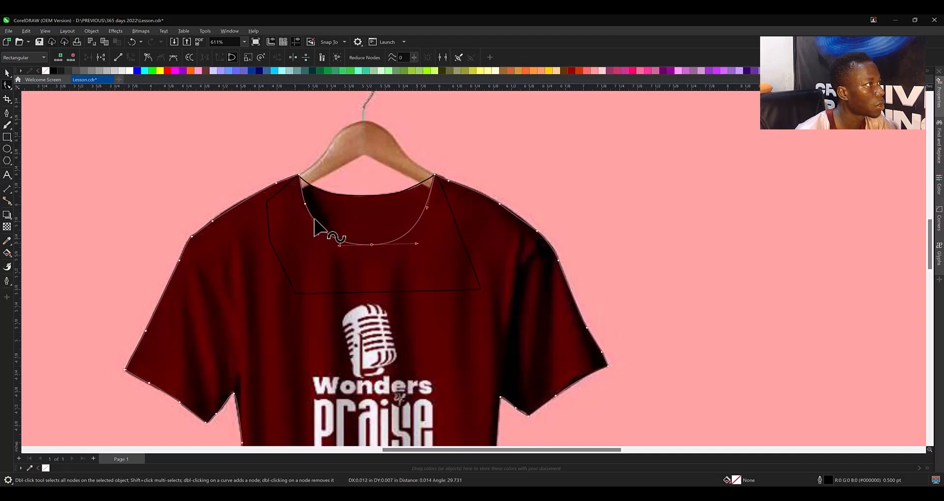
left_click_drag(321, 201, 295, 227)
scroll(401, 251, "down", 1)
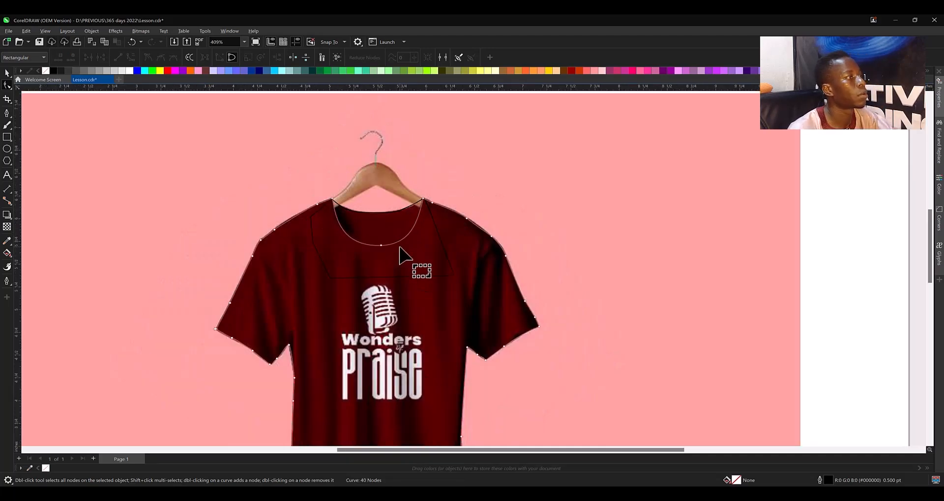
key("space")
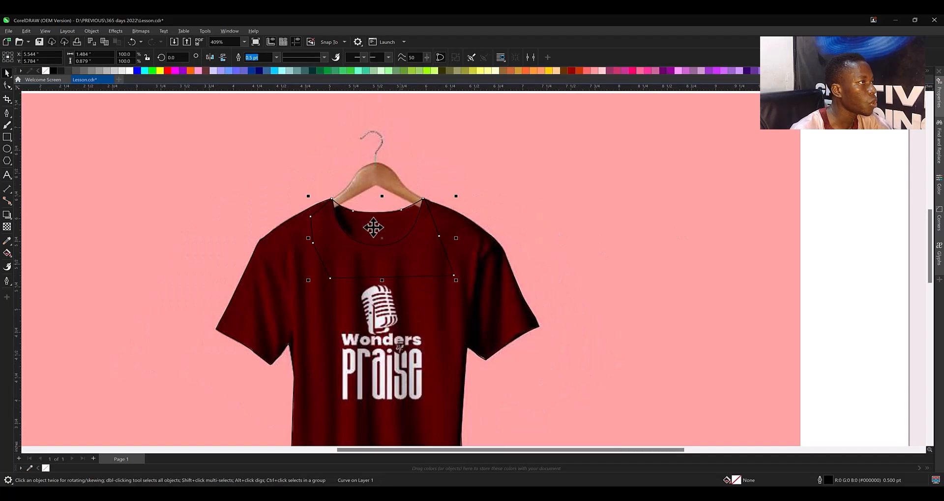
Trace the wooden hanger's upper edge with the Pen tool from the left shoulder point over the crown to the right shoulder point.
scroll(376, 138, "up", 2)
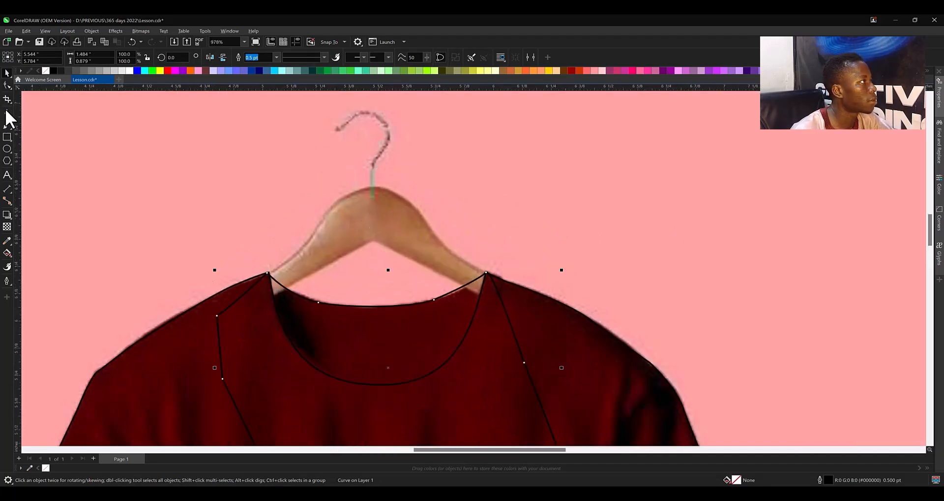
scroll(271, 293, "up", 2)
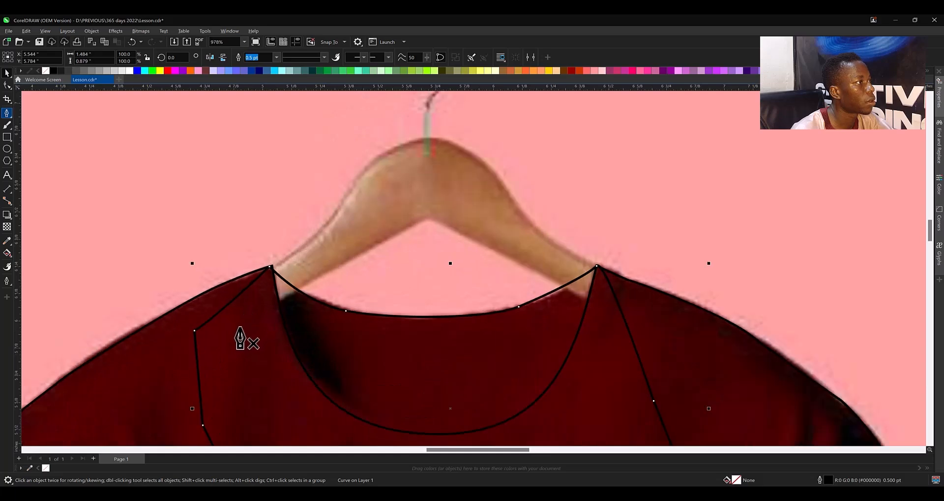
left_click(271, 267)
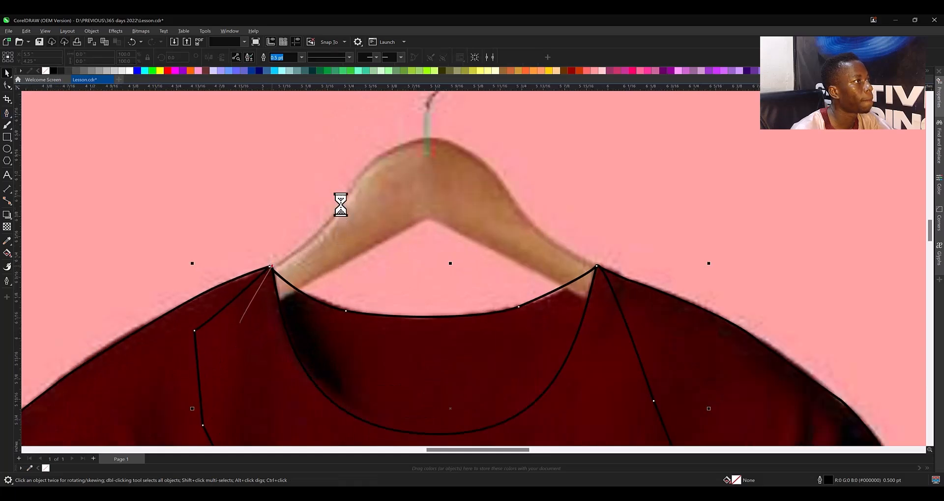
left_click_drag(343, 201, 379, 160)
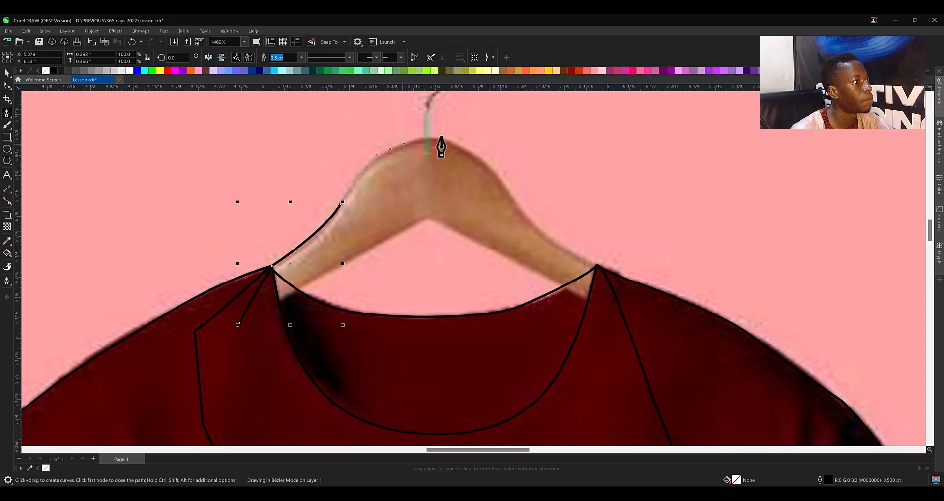
mouse_move(442, 148)
left_mouse_down()
mouse_move(478, 151)
mouse_move(511, 203)
left_mouse_up()
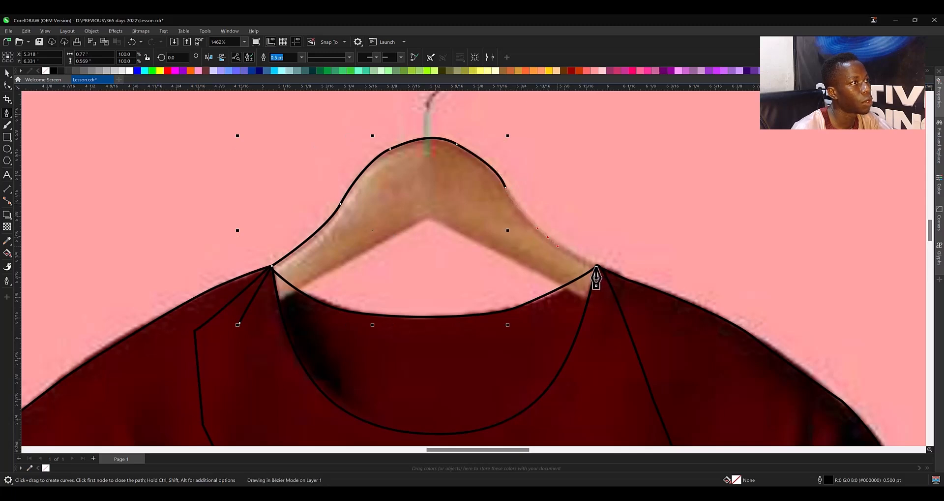
left_click_drag(598, 266, 617, 320)
Trace the hanger's underside from right to left through its central peak, and close the shape at its starting point.
left_click(594, 306)
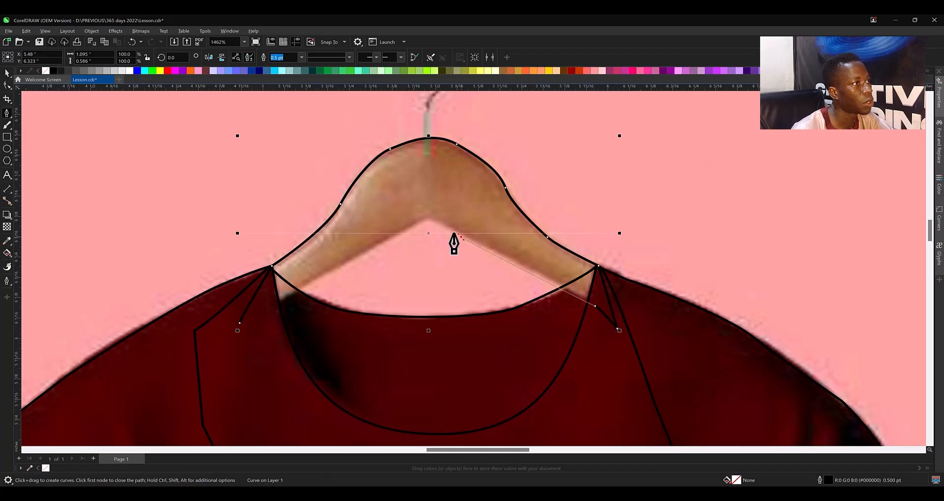
left_click_drag(454, 233, 442, 233)
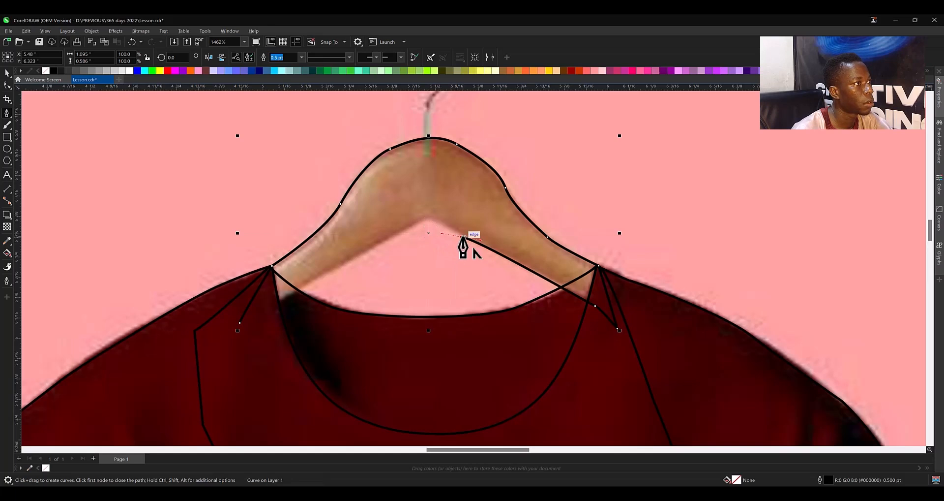
left_click(425, 217)
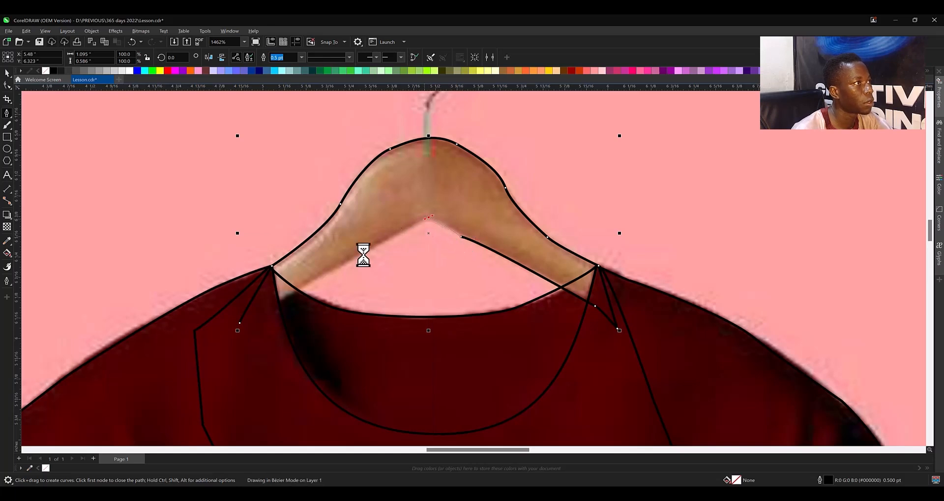
left_click(239, 323)
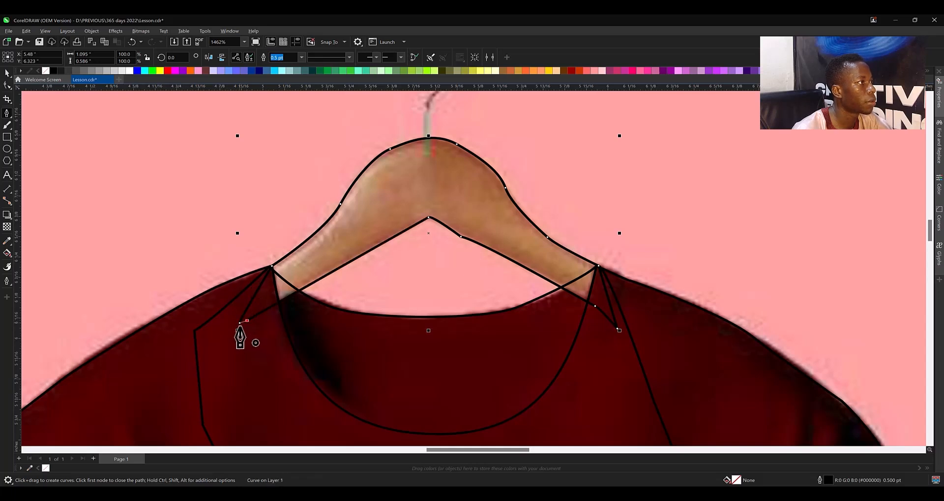
Delete the extra node right of the hanger's underside peak, and nudge the node at the underside's lower right end.
key("F10")
scroll(447, 163, "down", 2)
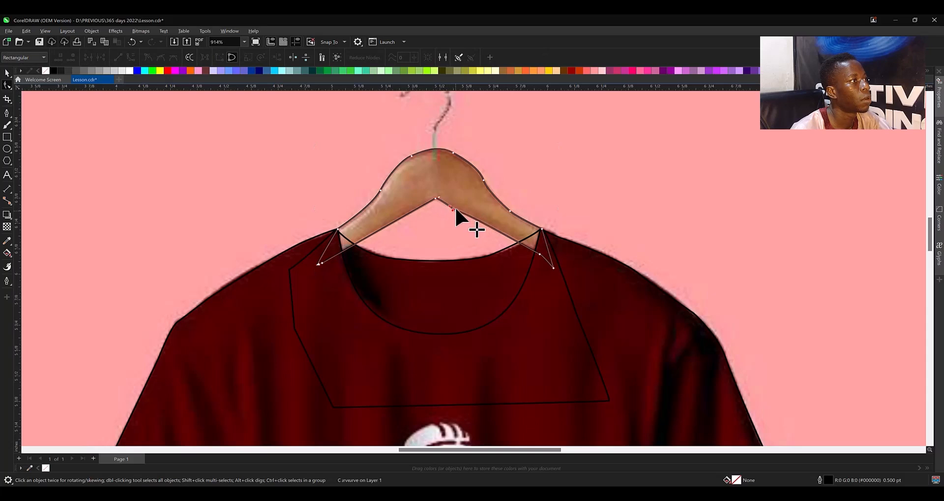
left_click(456, 209)
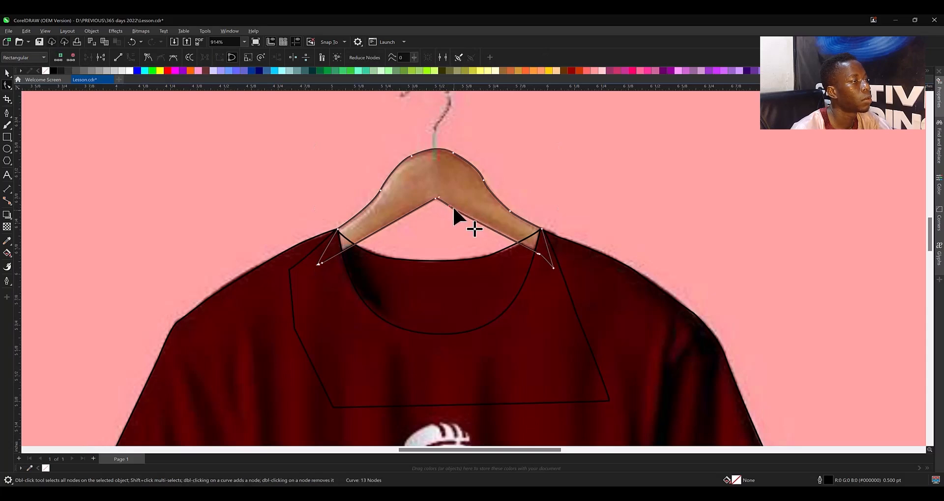
key("Delete")
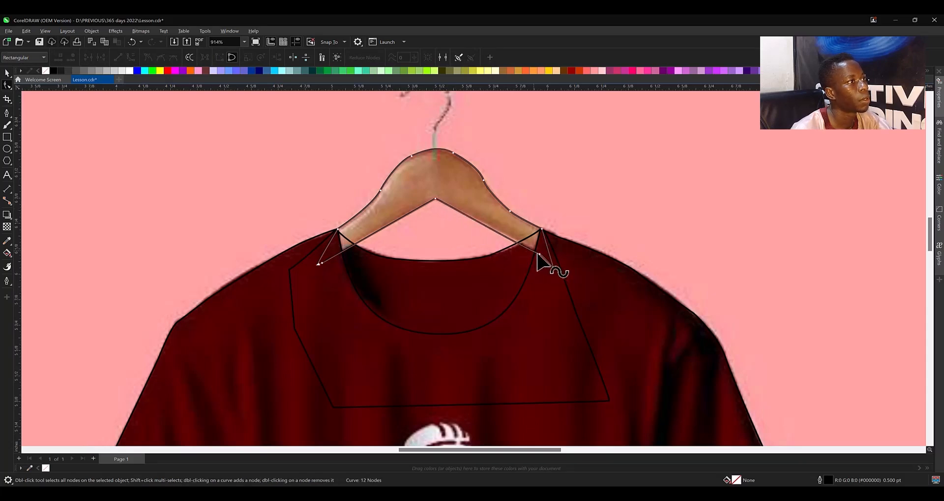
left_click_drag(540, 253, 541, 252)
key("space")
scroll(364, 190, "down", 3)
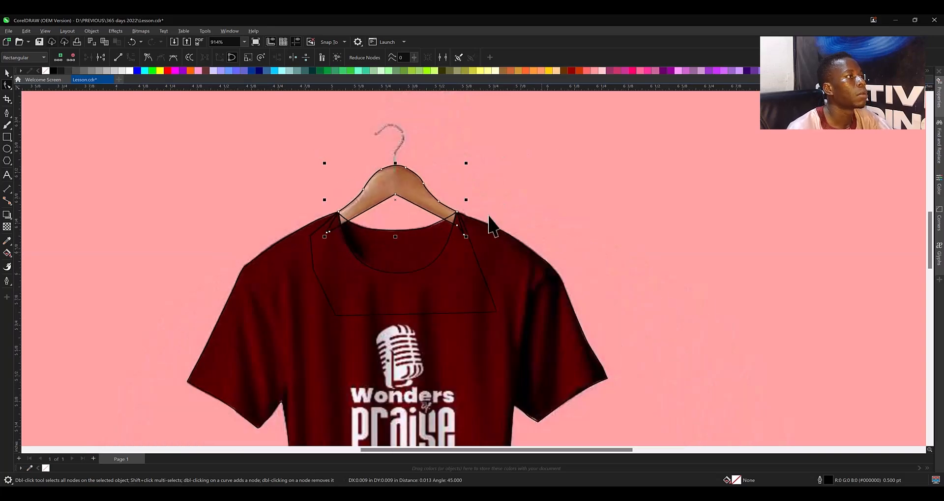
scroll(375, 127, "up", 4)
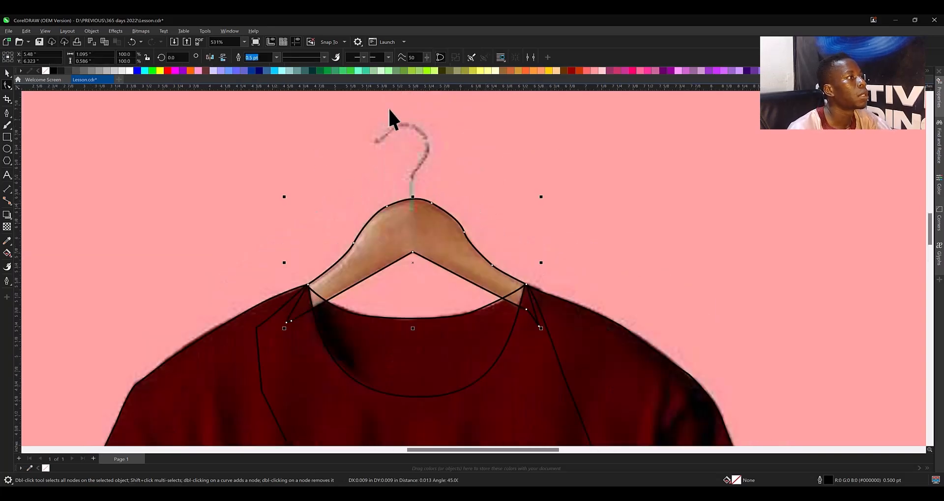
Trace the hanger's metal hook with the Pen tool from its open tip around the bend and down into the wooden crown.
left_click(7, 113)
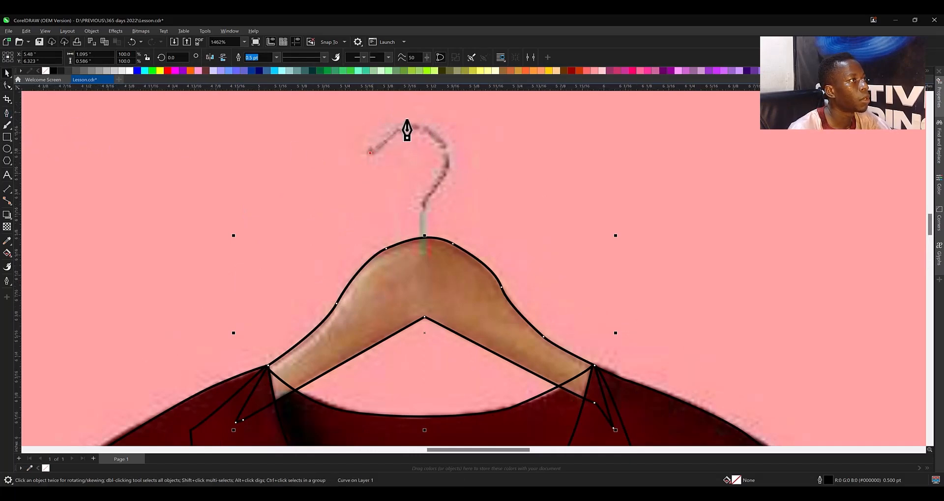
left_click_drag(408, 126, 425, 127)
left_click_drag(446, 165, 423, 255)
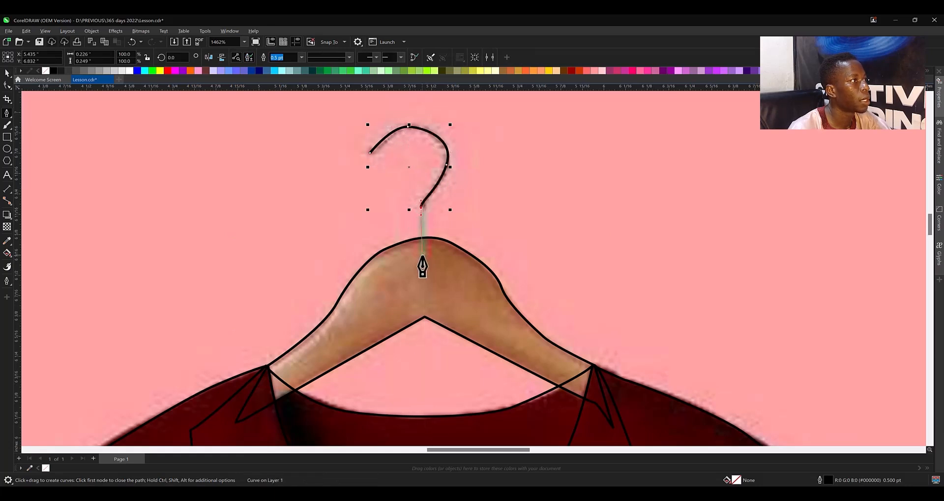
left_click(422, 255)
key("space")
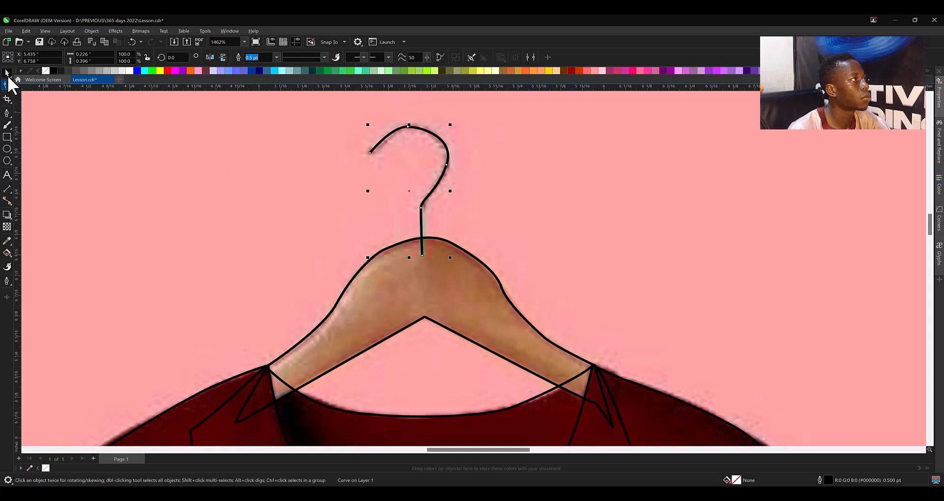
Reshape the hook curve with the Shape tool by shifting the node on its outer bend and replacing the node at its peak.
left_click(7, 86)
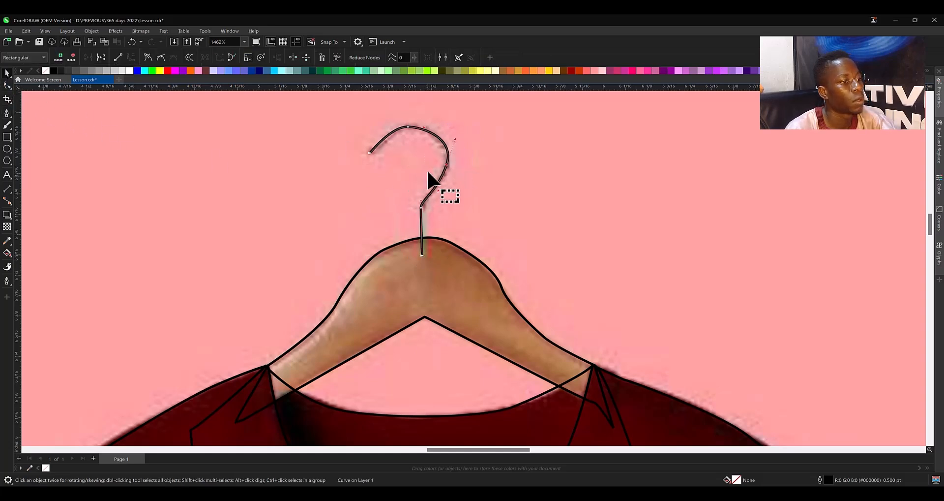
left_click(447, 142)
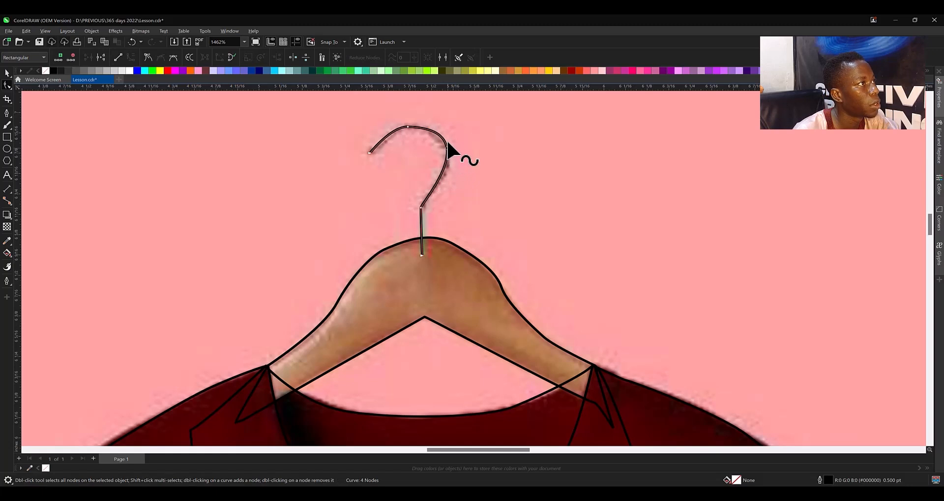
left_click_drag(447, 142, 447, 154)
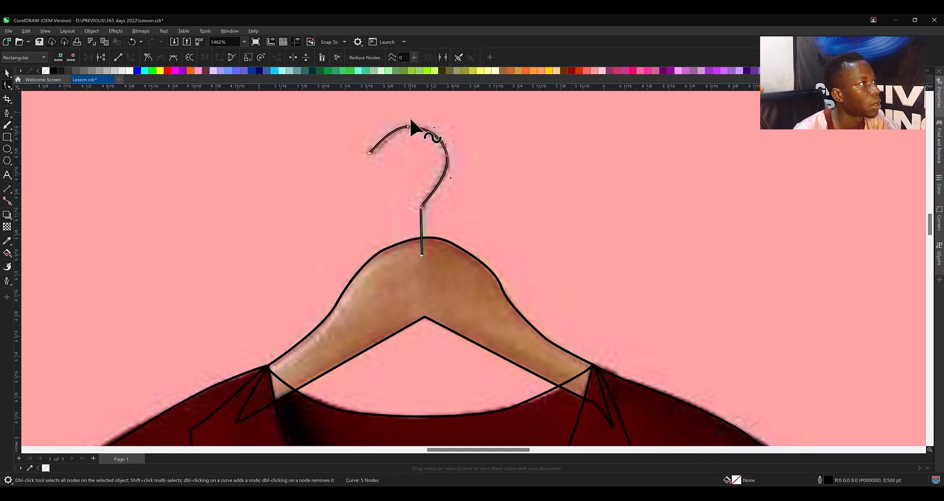
double_click(407, 121)
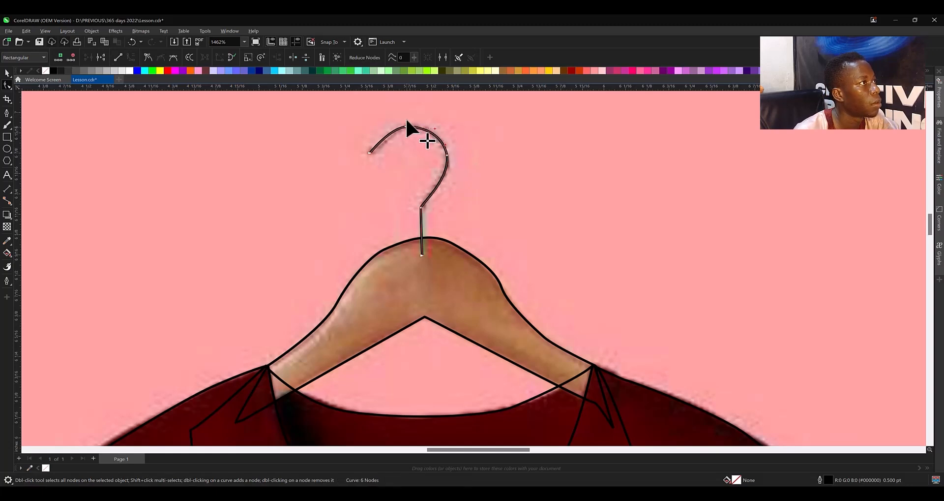
double_click(406, 120)
double_click(425, 124)
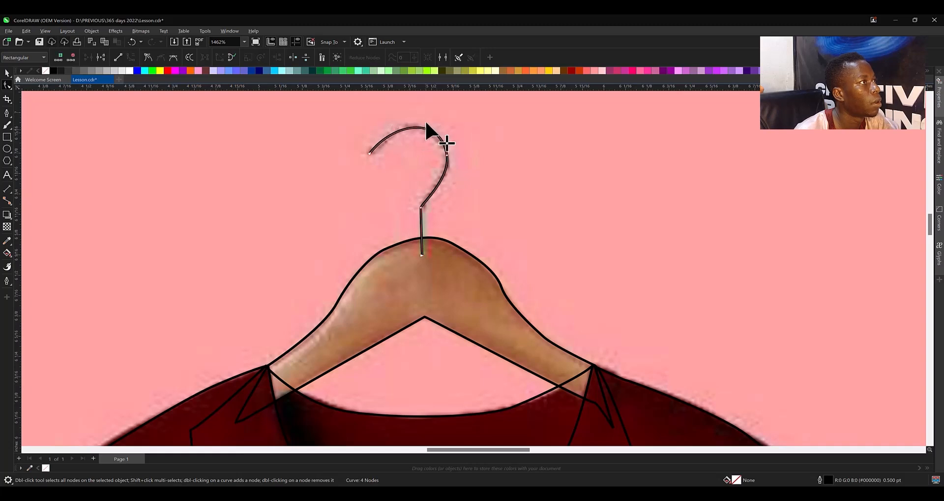
left_click_drag(425, 123, 413, 120)
double_click(417, 120)
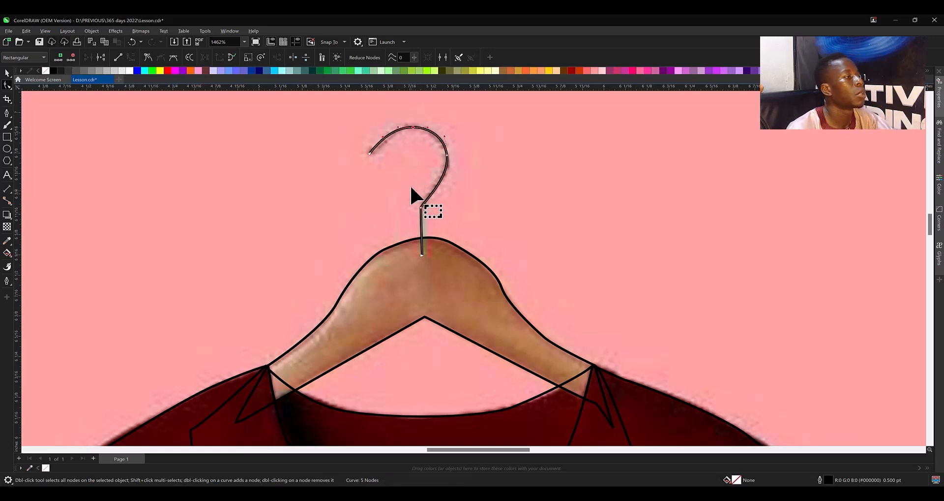
key("space")
Try moving the traced shirt outline sideways off the mockup, undo the move, and select the hanger.
scroll(426, 187, "down", 4)
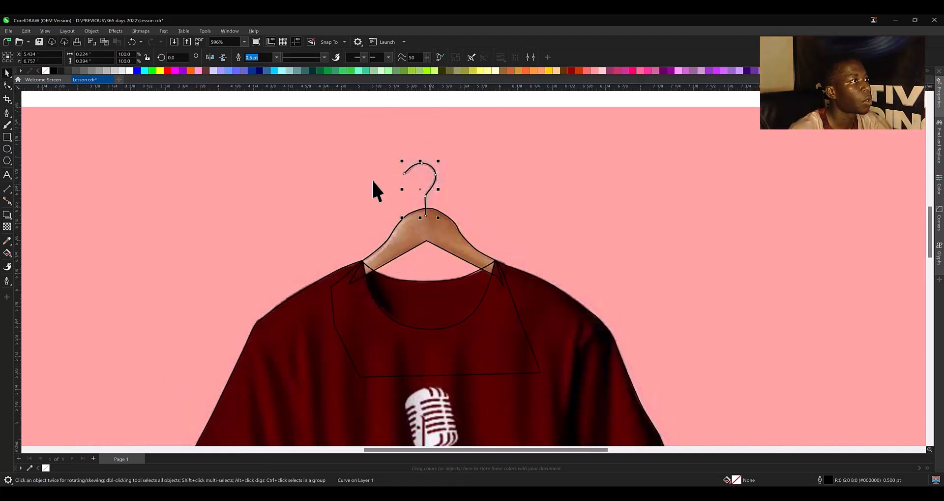
scroll(402, 169, "down", 4)
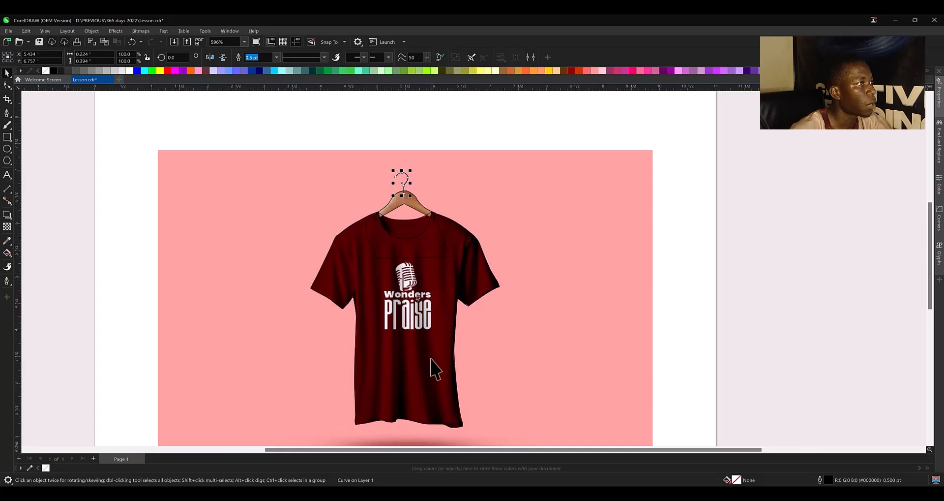
scroll(430, 250, "down", 1)
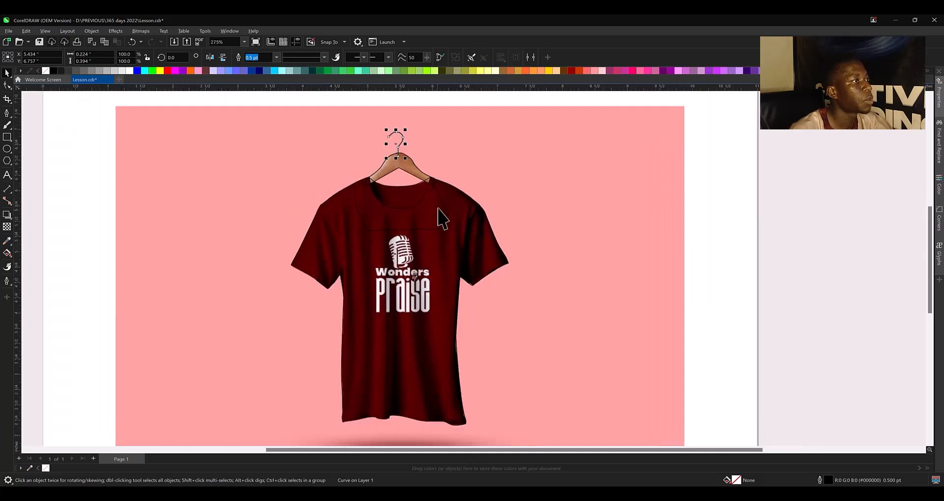
scroll(457, 206, "up", 1)
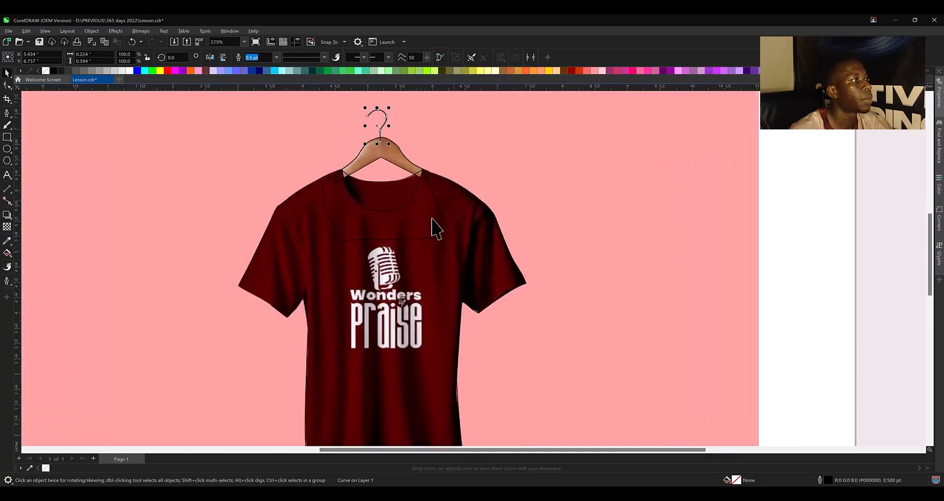
left_click(432, 205)
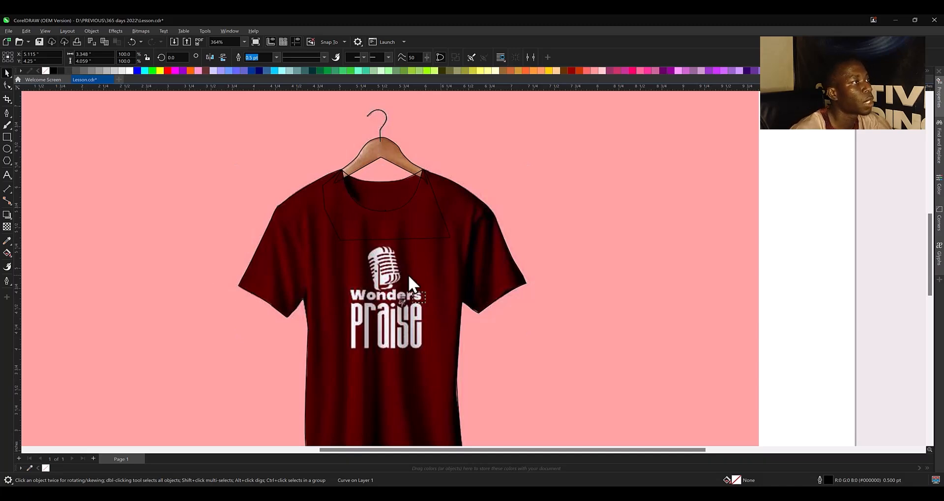
left_click_drag(409, 274, 379, 276)
key("ctrl+z")
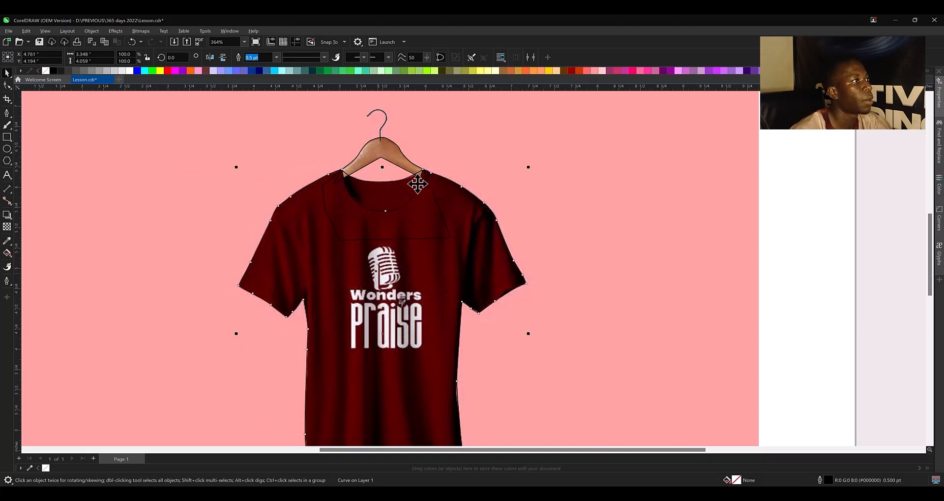
left_click(394, 148)
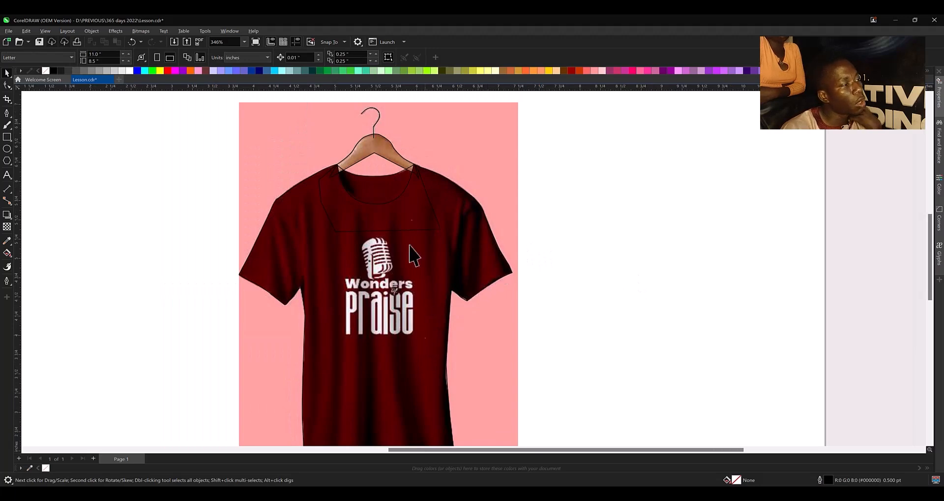
Examine the traced outlines and the dark fabric folds on the shirt's sleeves and body.
scroll(406, 234, "down", 2)
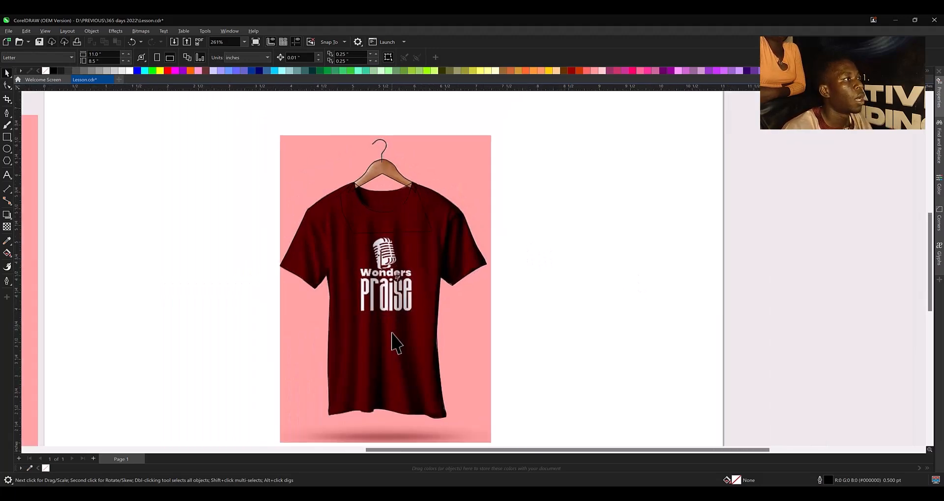
scroll(393, 335, "up", 1)
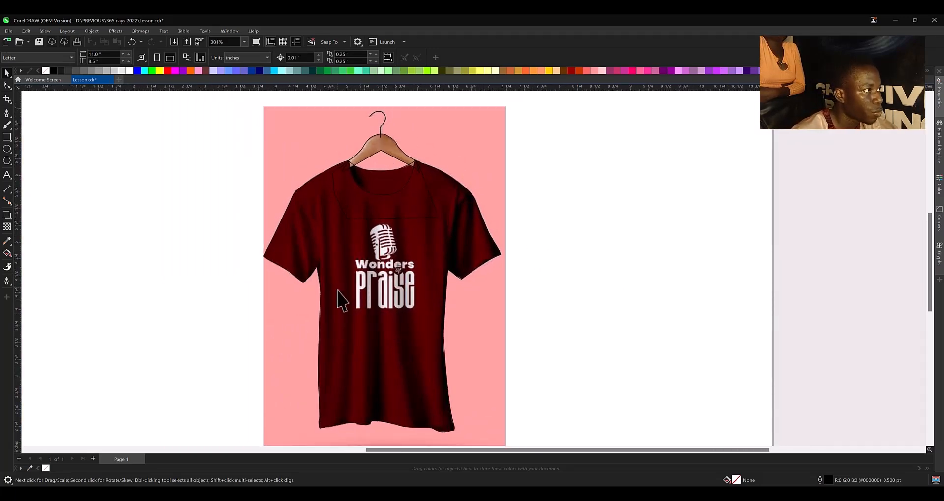
scroll(277, 221, "up", 2)
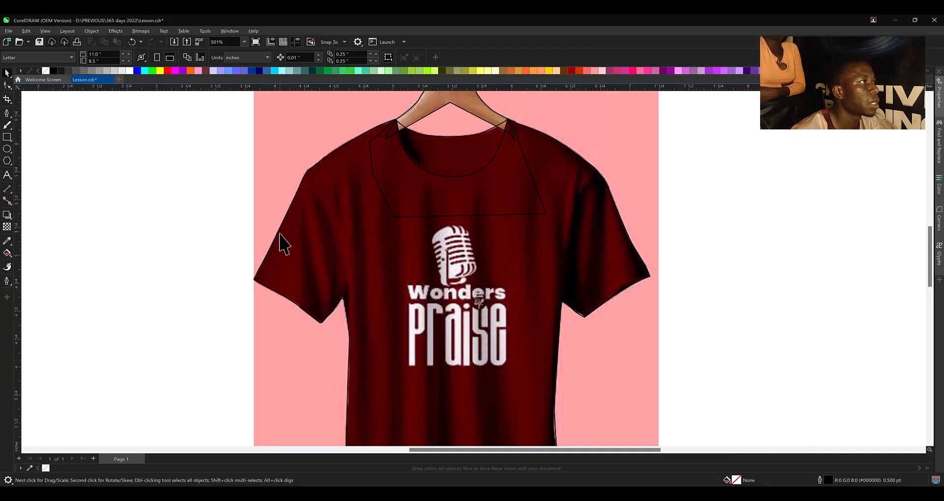
scroll(287, 226, "down", 1)
scroll(410, 278, "down", 2)
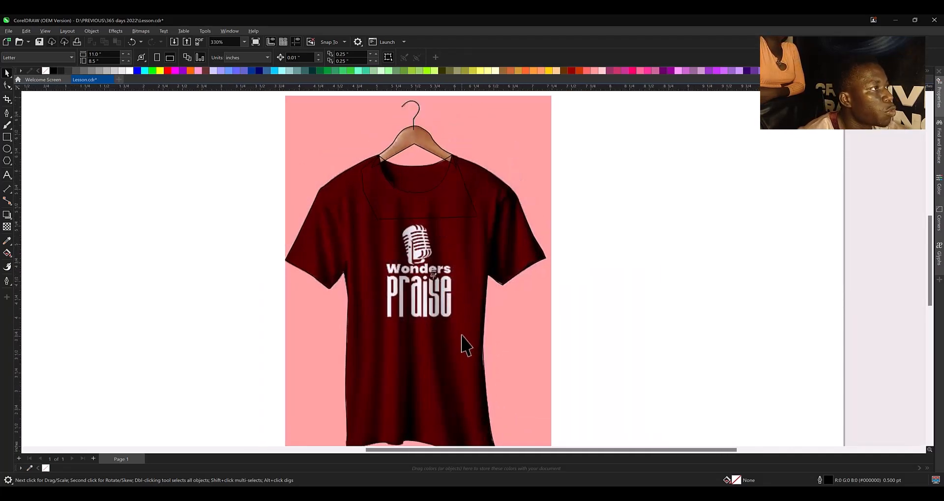
scroll(464, 343, "up", 2)
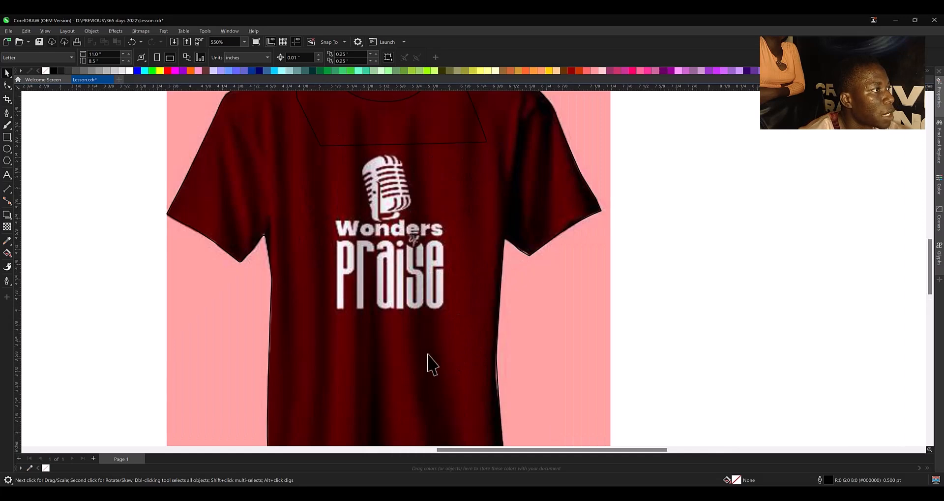
scroll(421, 326, "down", 1)
scroll(437, 274, "down", 2)
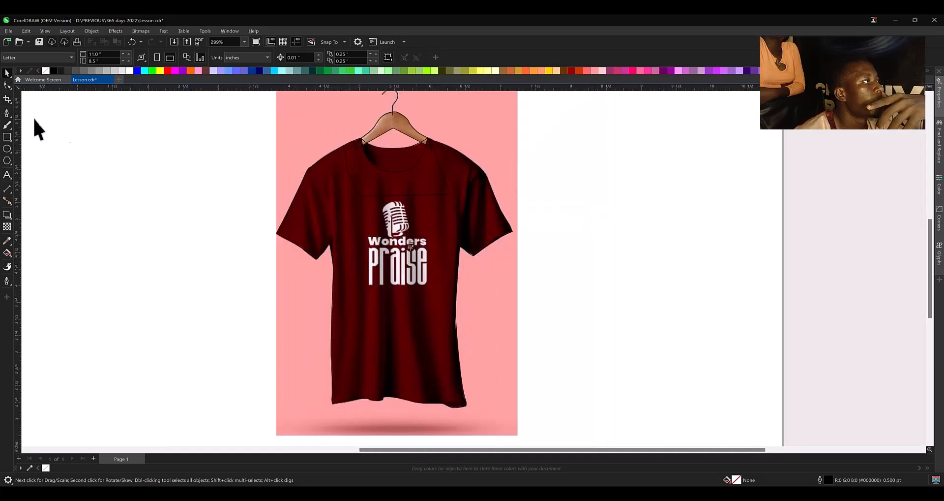
Draw a closed Pen tool shape along the right-hand sleeve's outer edge from the shoulder to the cuff, returning outside the shirt.
left_click(9, 110)
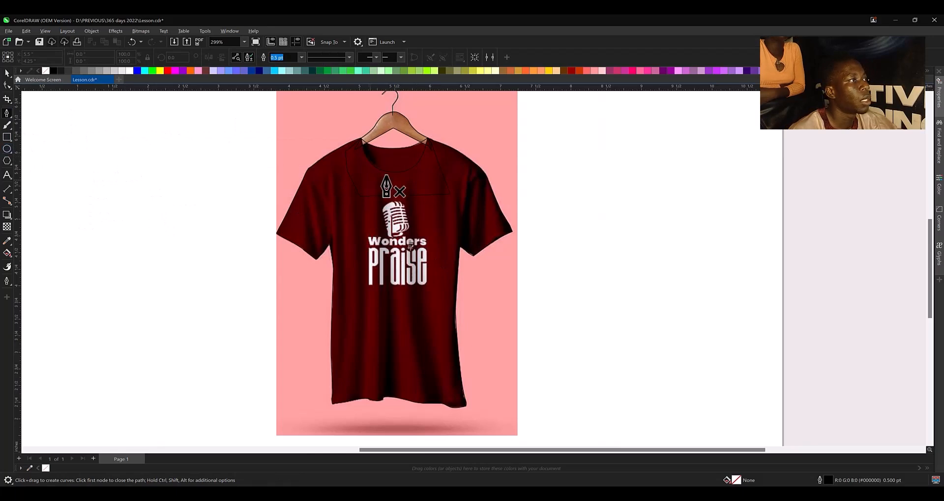
scroll(458, 172, "up", 1)
scroll(523, 264, "up", 3)
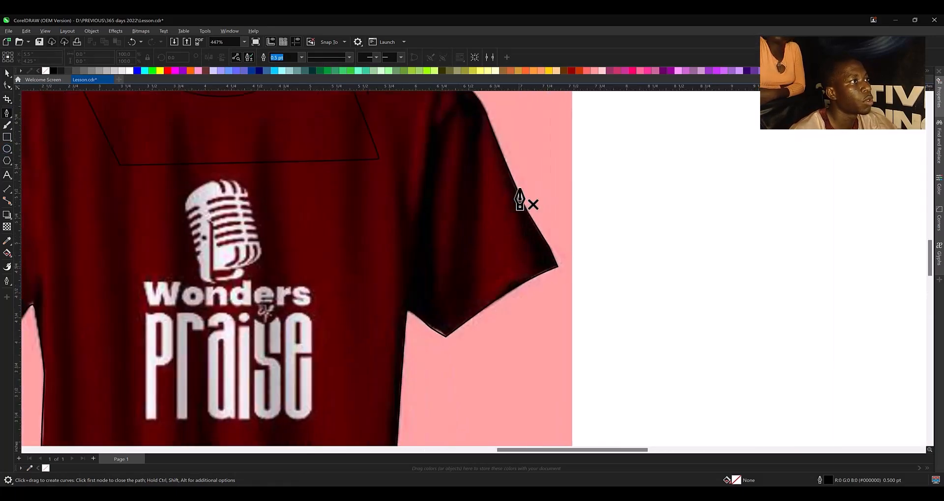
left_click_drag(486, 116, 512, 104)
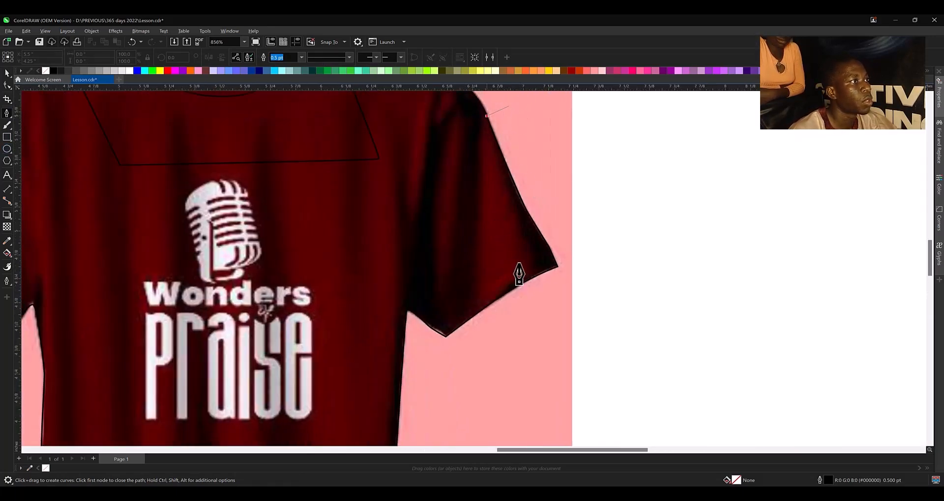
left_click_drag(536, 276, 535, 288)
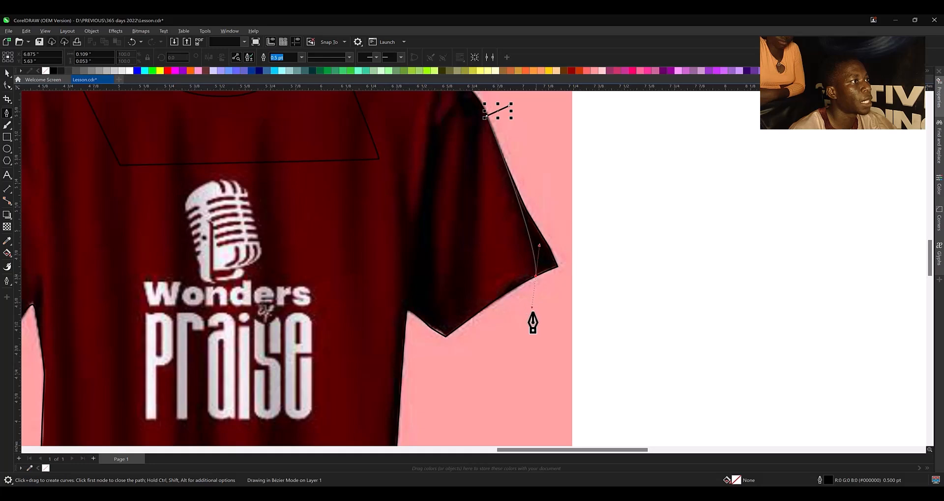
left_click_drag(602, 286, 600, 212)
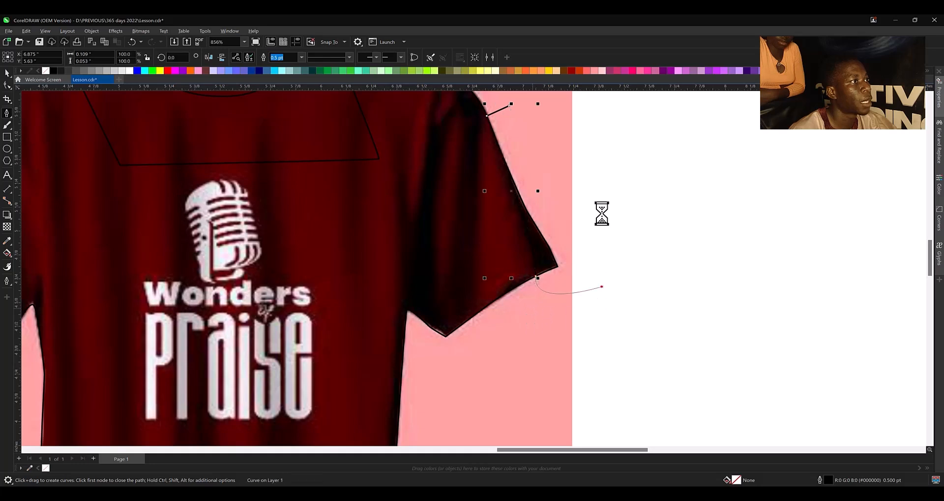
left_click(509, 106)
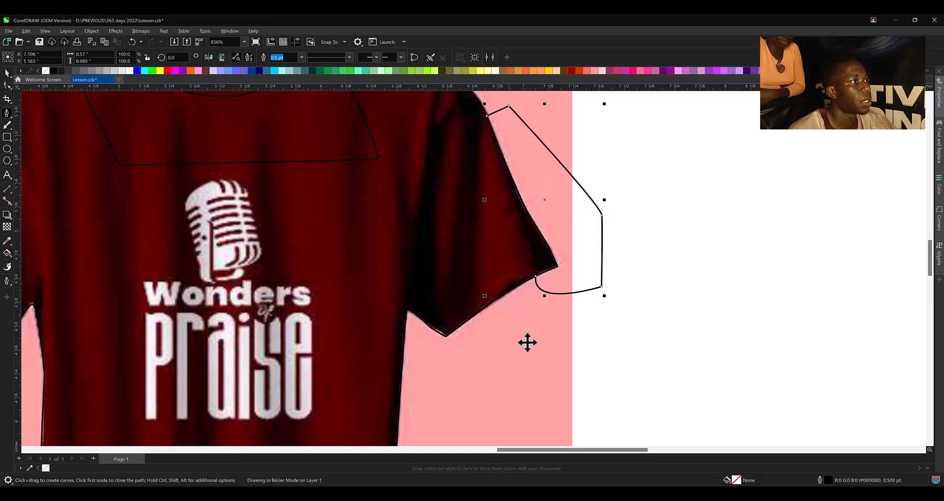
Draw a small closed Pen tool shape overlapping the right-hand cuff's lower edge and extending below it.
left_click(559, 344)
left_click(528, 278)
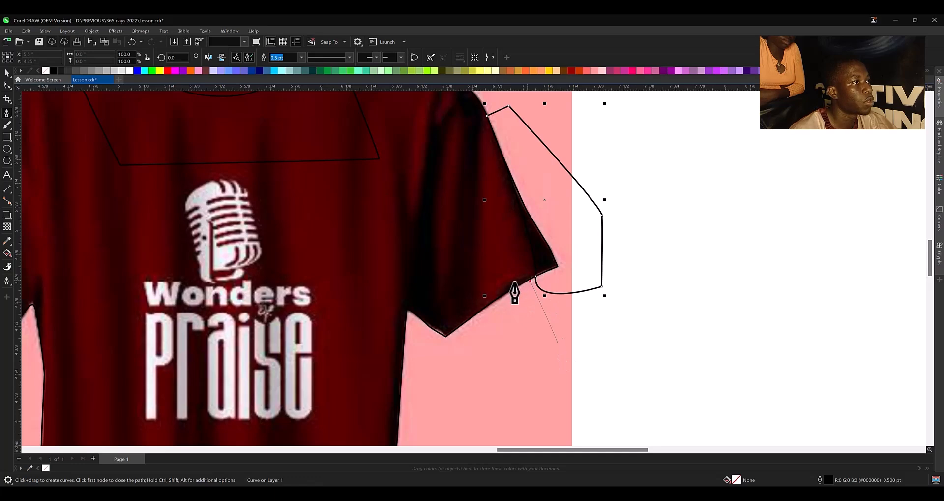
left_click_drag(512, 281, 498, 328)
left_click(546, 352)
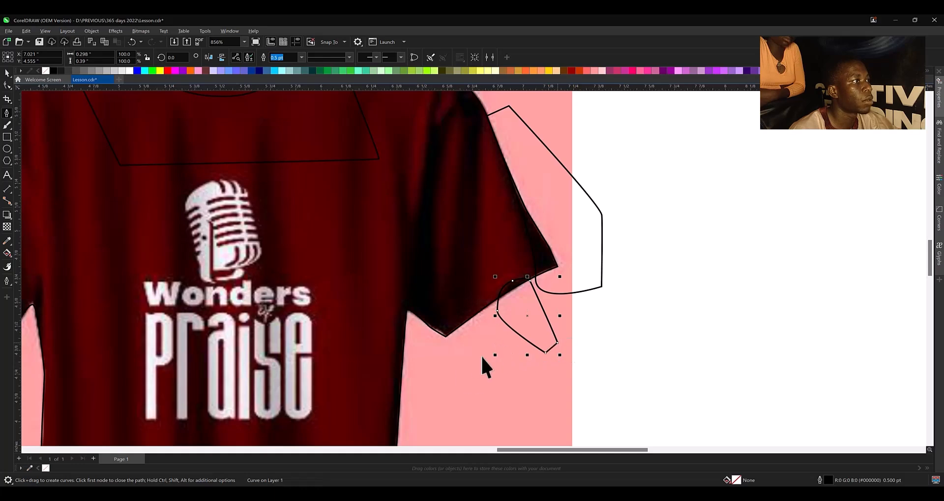
Start a Pen tool path below the right-hand sleeve, running up through the sleeve and around outside the shoulder to the collar.
left_click_drag(483, 369, 488, 318)
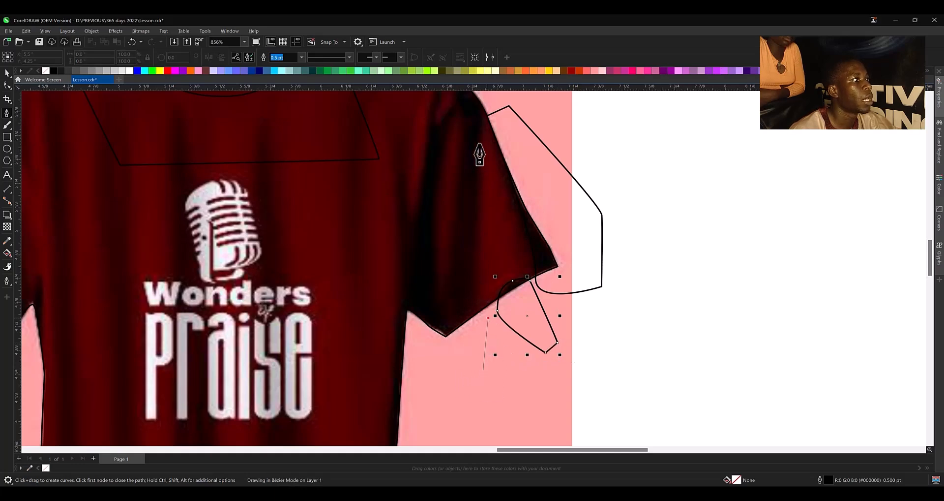
left_click_drag(483, 133, 489, 99)
scroll(508, 281, "down", 1)
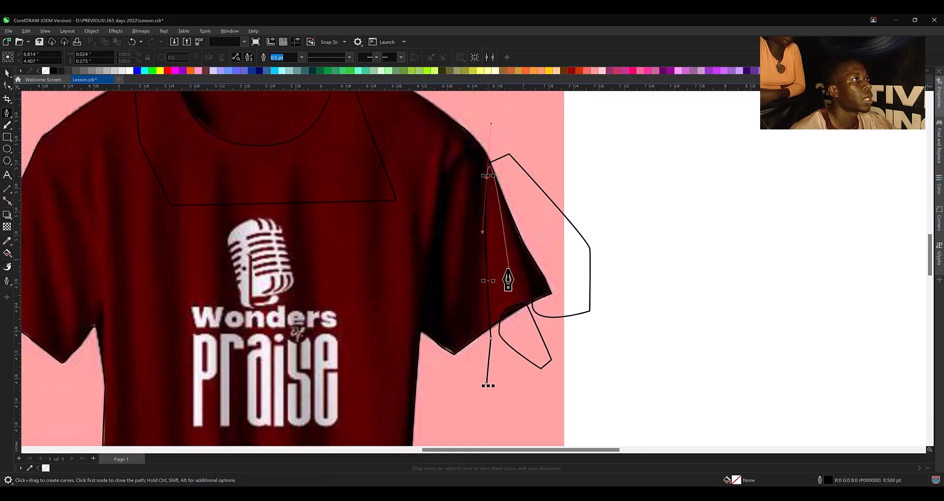
scroll(508, 280, "down", 2)
scroll(473, 148, "up", 2)
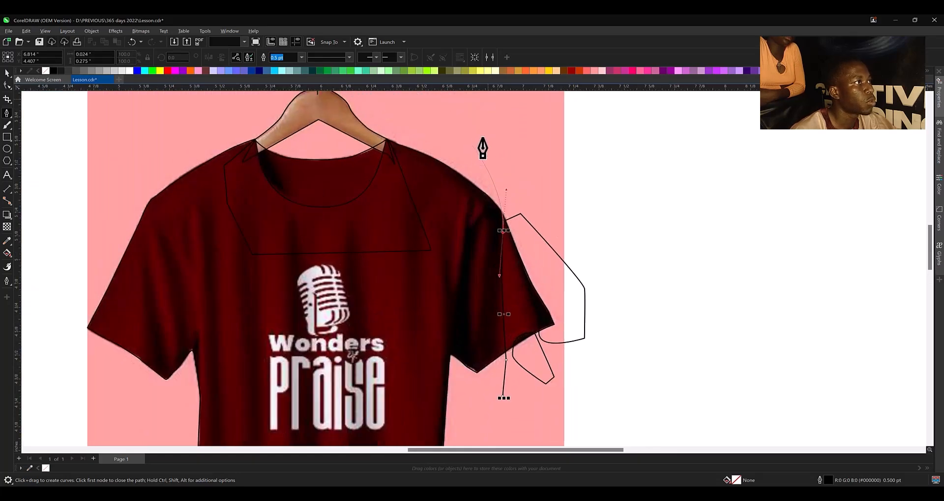
scroll(483, 148, "up", 1)
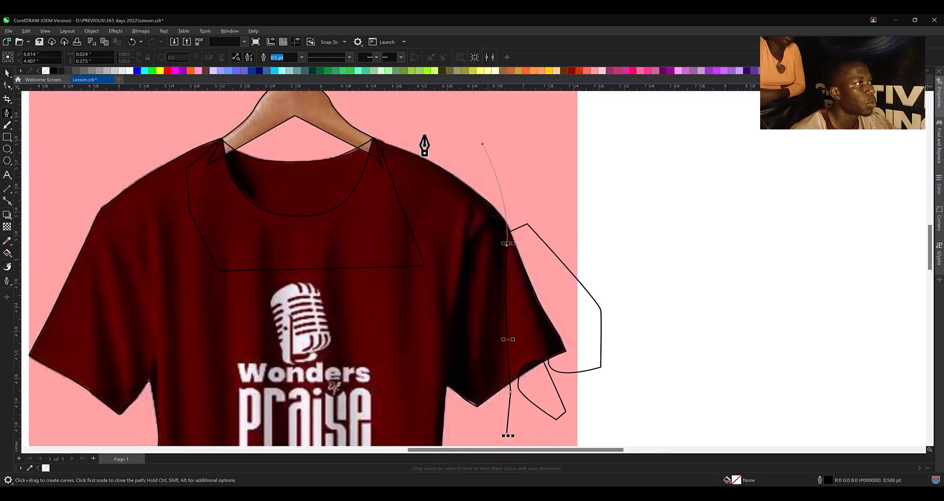
left_click(375, 139)
Continue the path along the inside of the right-hand shoulder and in and out around the narrow dark folds on the upper sleeve.
left_click_drag(430, 174, 490, 244)
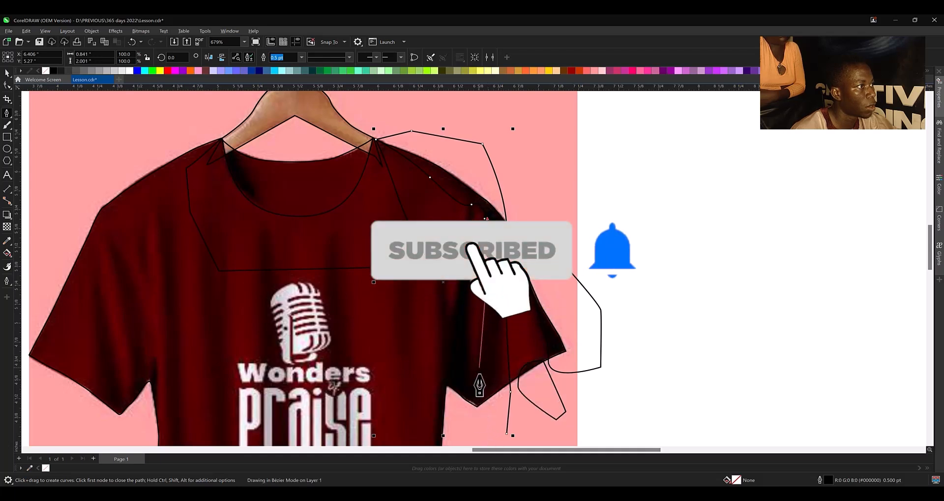
left_click_drag(479, 369, 470, 338)
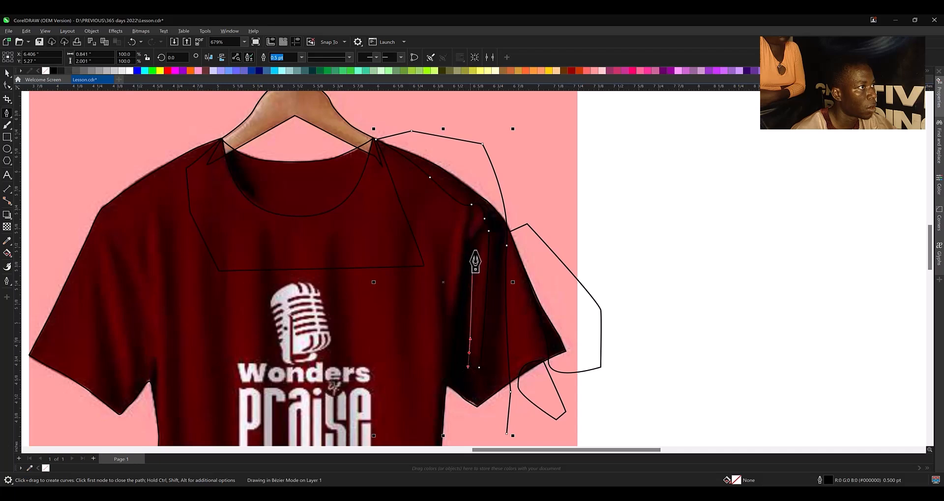
left_click_drag(477, 249, 482, 244)
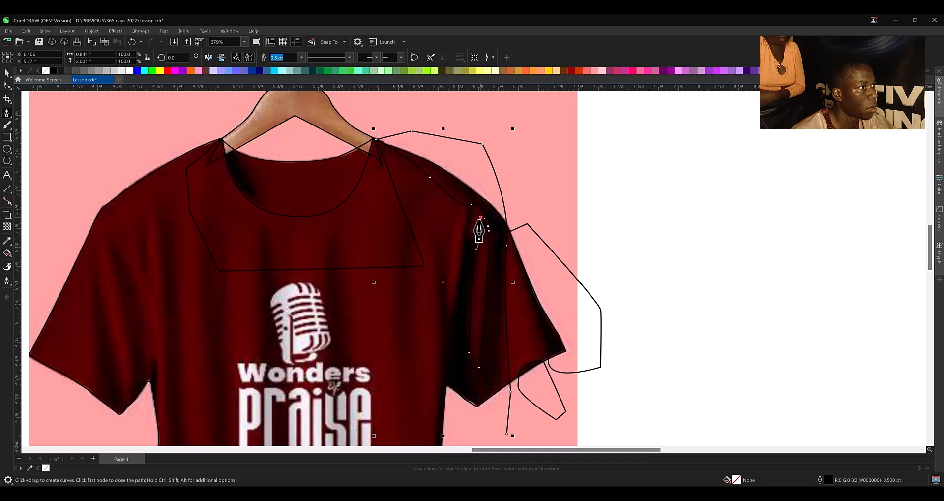
mouse_move(472, 234)
left_mouse_down()
mouse_move(473, 208)
mouse_move(450, 321)
left_mouse_up()
left_click(450, 318)
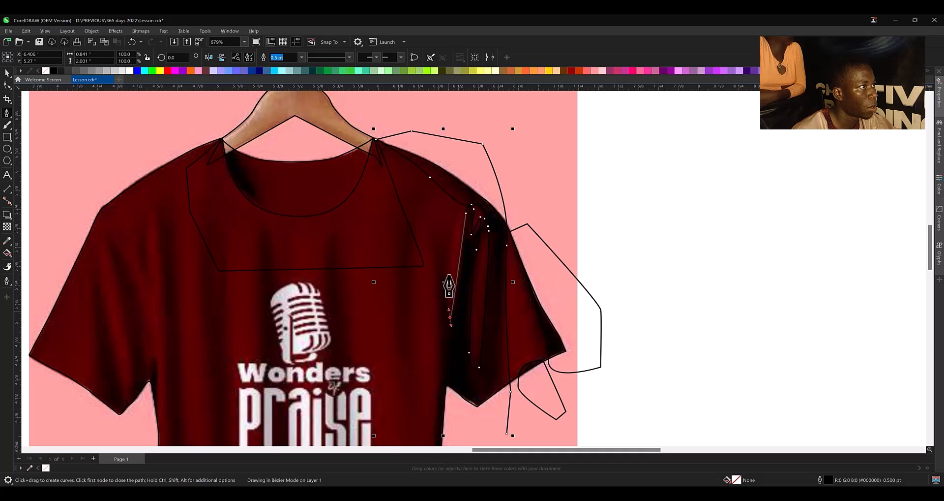
left_click_drag(449, 271, 449, 259)
left_click_drag(457, 214, 457, 210)
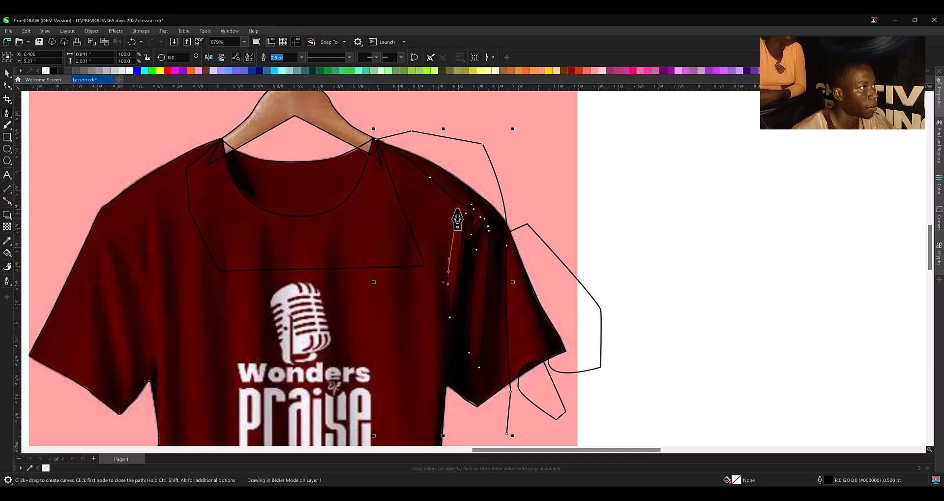
Trace the dark shading down the shirt body's right-hand side and close the path outside the shirt below the sleeve.
left_click_drag(444, 248, 440, 256)
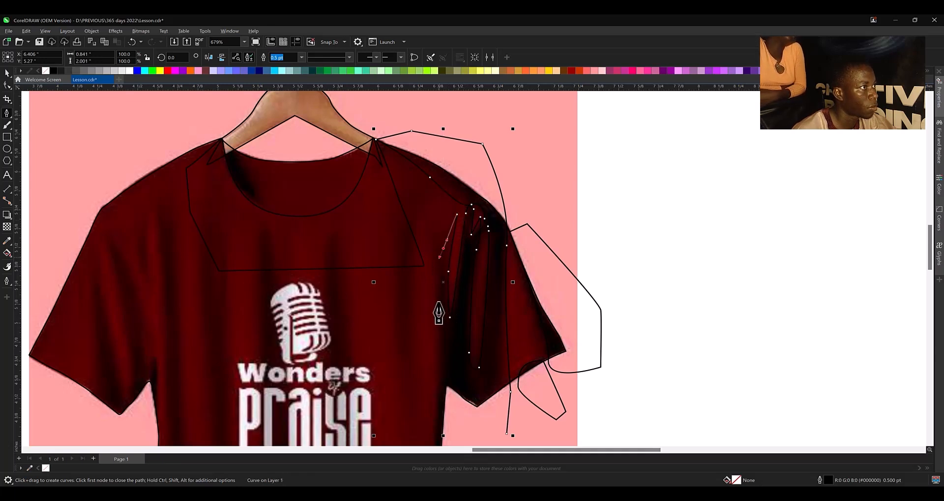
left_click_drag(439, 321, 443, 351)
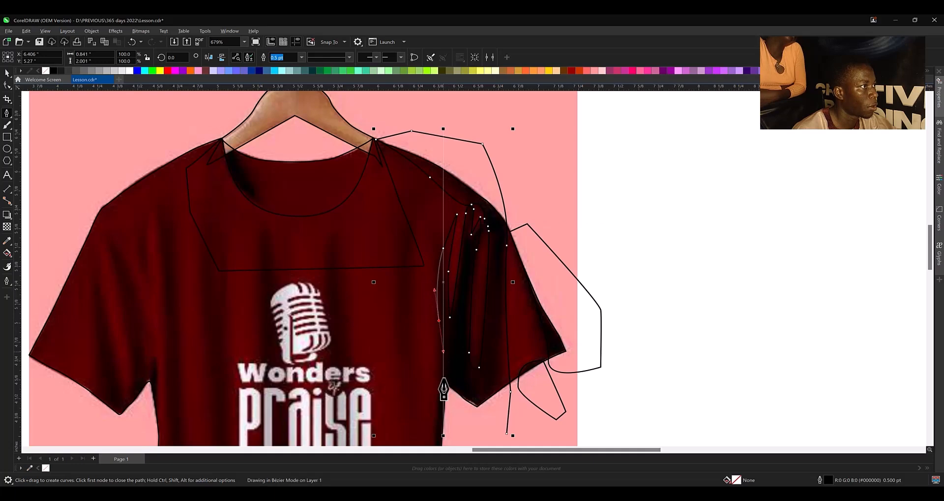
left_click_drag(438, 412, 439, 421)
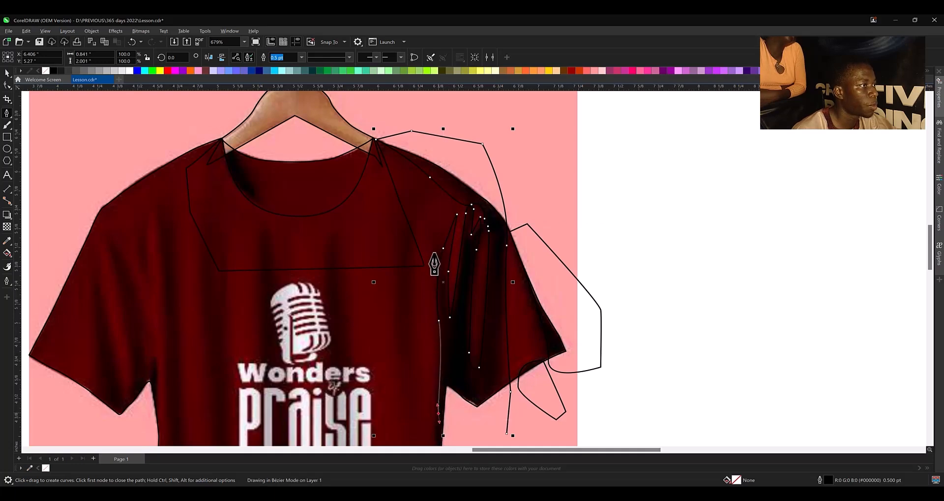
scroll(433, 263, "down", 2)
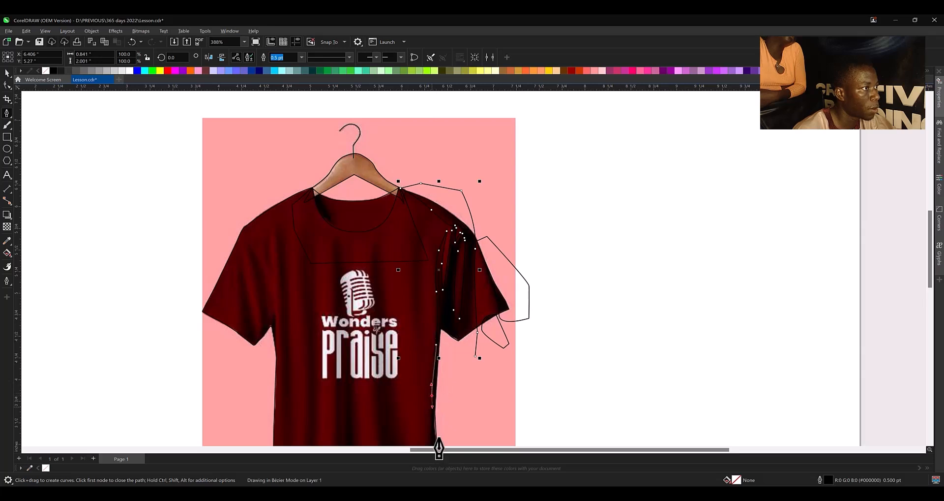
left_click_drag(440, 428, 455, 428)
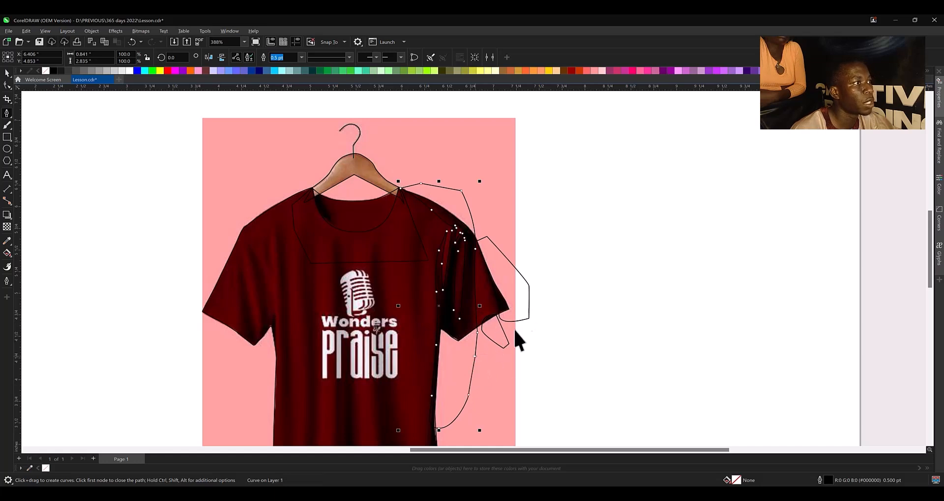
key("space")
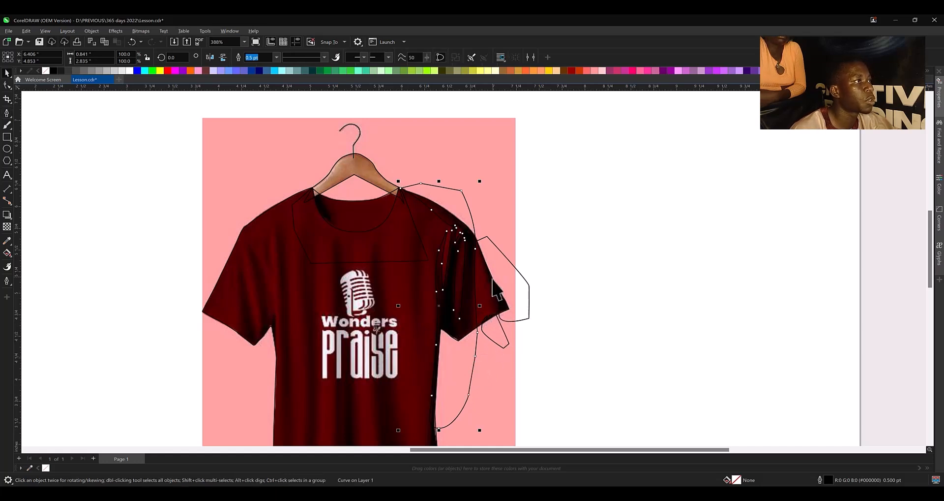
Start a new Pen tool path outside the shirt, passing below the hem and up the long body fold to the lettering.
scroll(502, 285, "down", 3)
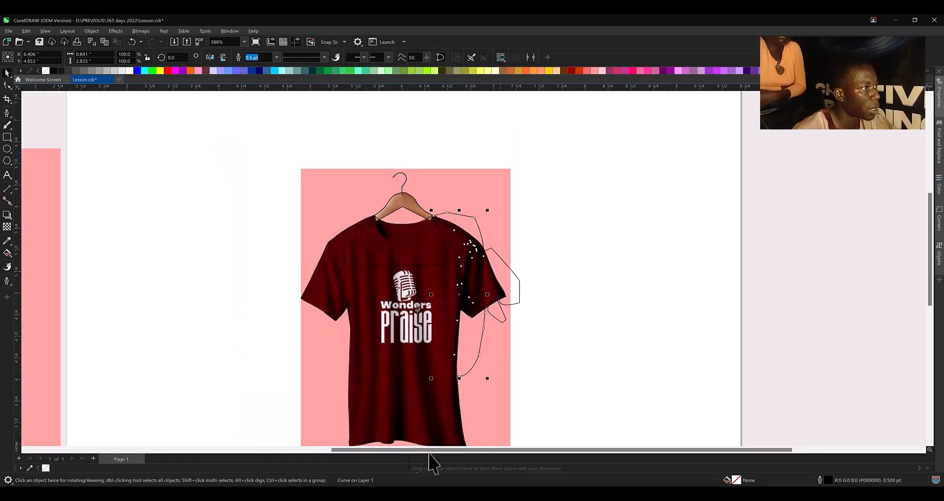
scroll(445, 432, "up", 2)
scroll(450, 182, "down", 2)
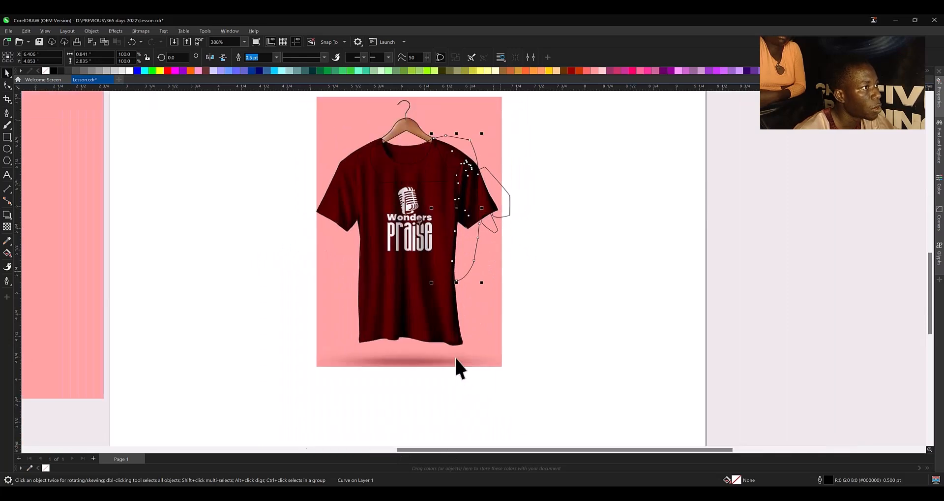
scroll(452, 344, "up", 3)
left_click(590, 301)
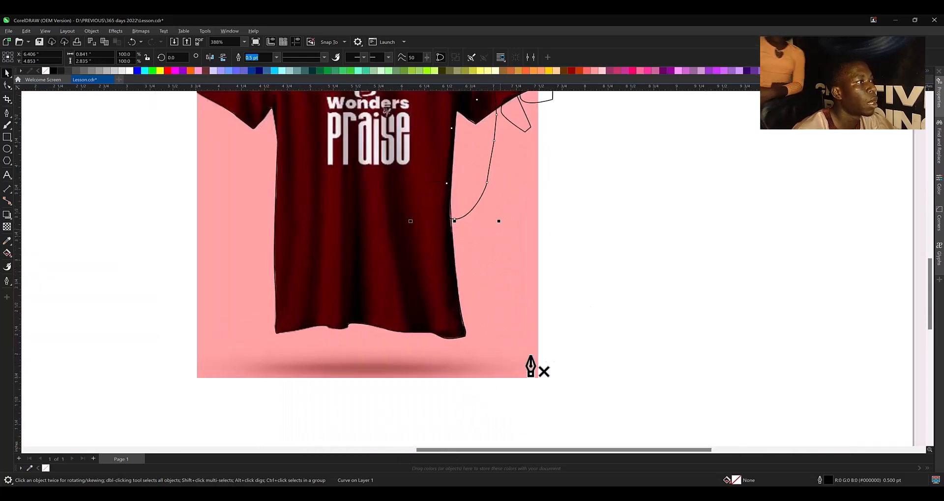
left_click(469, 373)
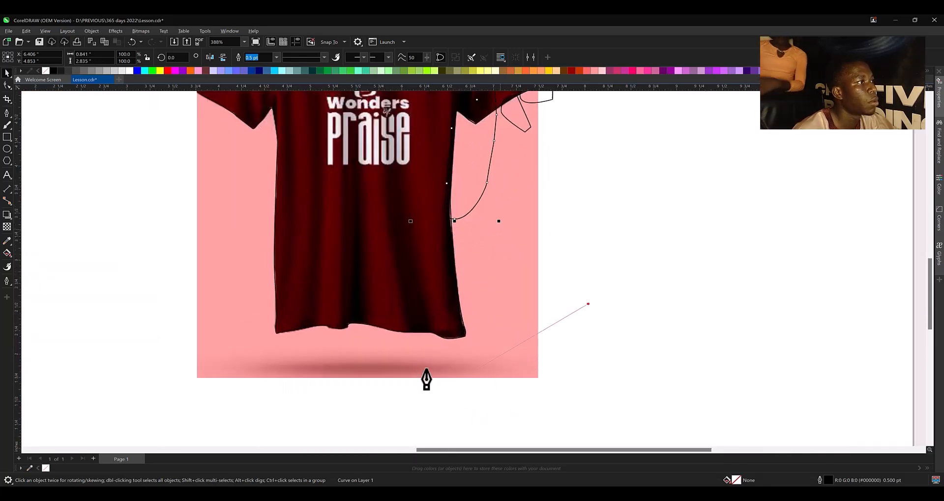
left_click(407, 348)
left_click(403, 328)
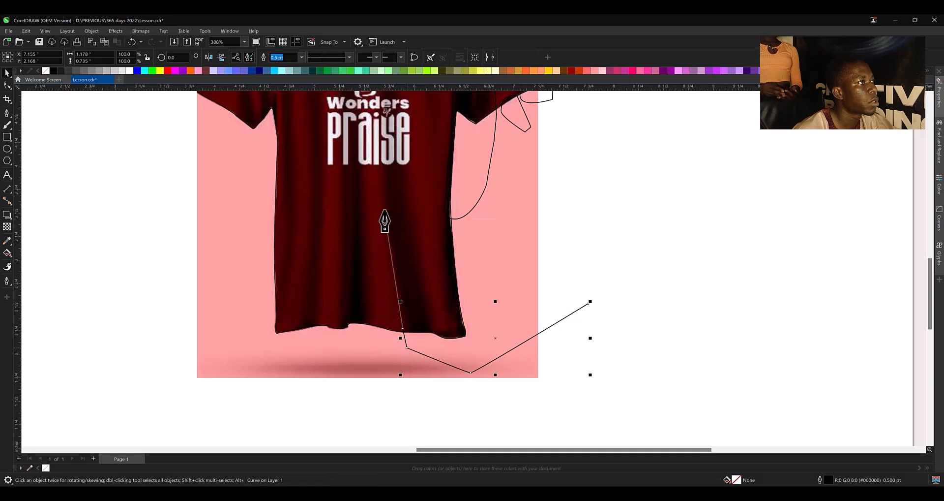
left_click(384, 222)
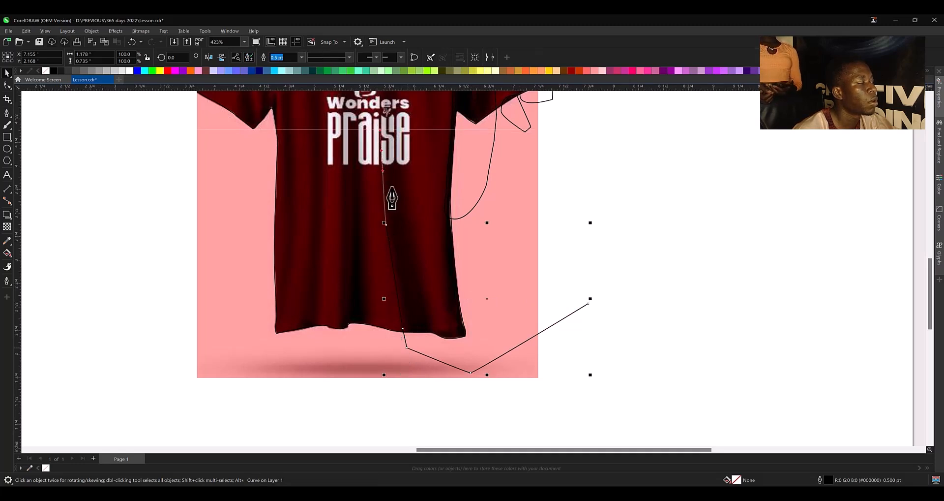
left_click(380, 148)
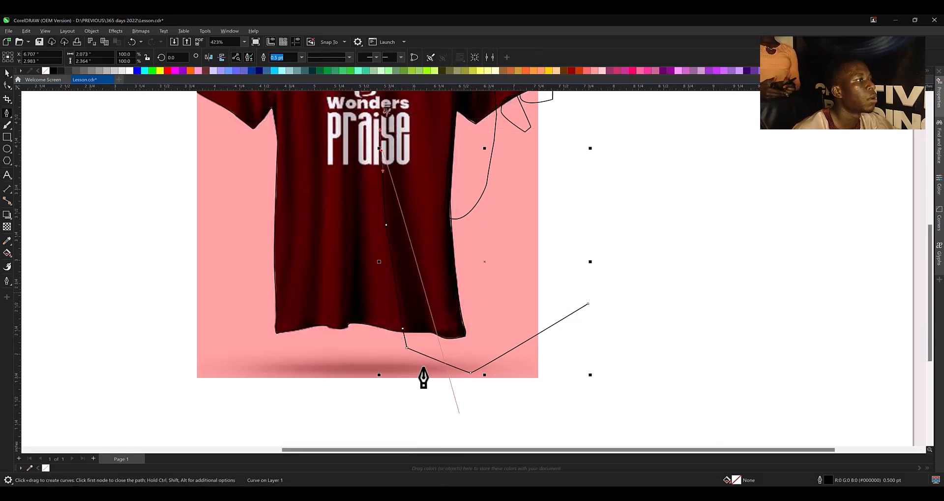
Extend the path up the fold to the chest, round its upper end, and bring it back down the fold's other side.
scroll(424, 377, "down", 4)
scroll(459, 169, "up", 2)
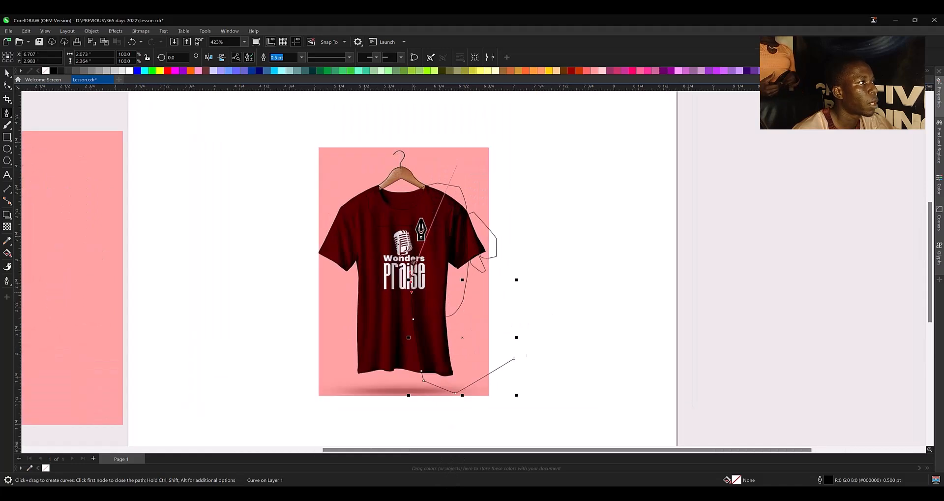
scroll(421, 219, "up", 2)
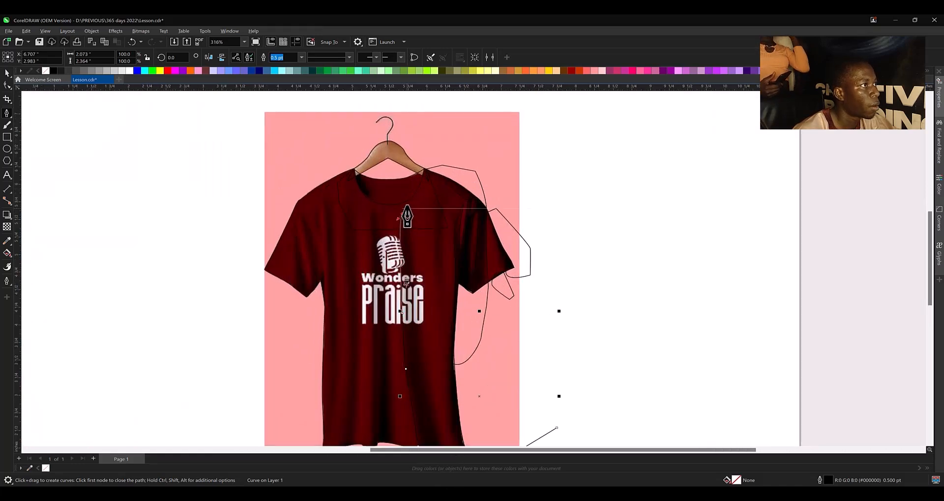
left_click(402, 212)
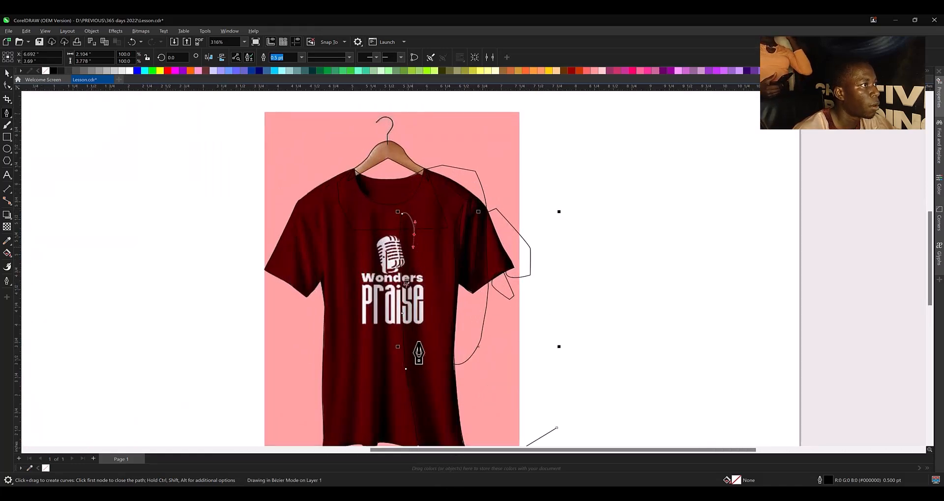
left_click(429, 369)
left_click(437, 413)
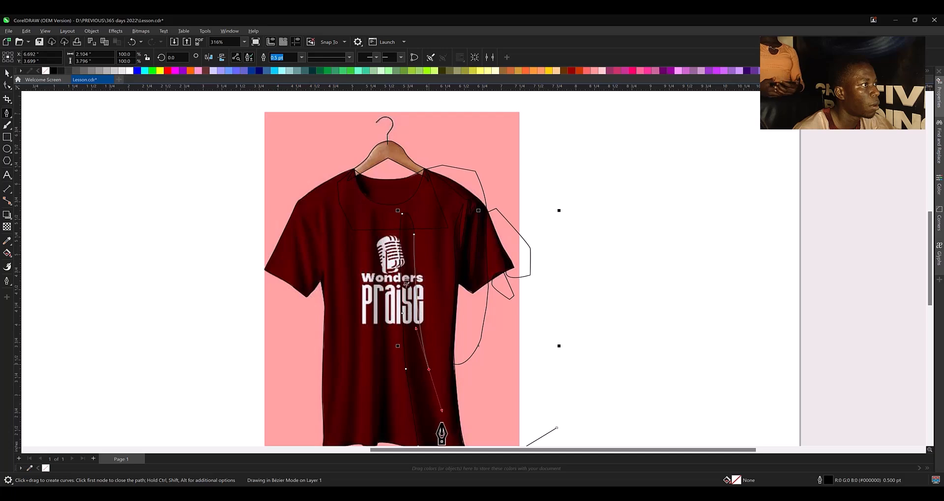
Continue the path to the hem, up the dark shading on the shirt's right-hand side, and close it outside the shirt.
scroll(422, 388, "down", 2)
scroll(422, 388, "up", 2)
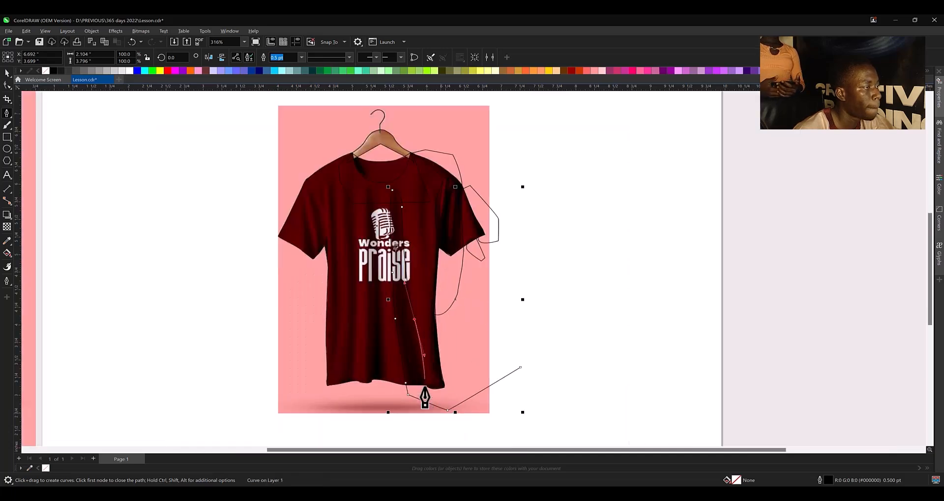
left_click(425, 386)
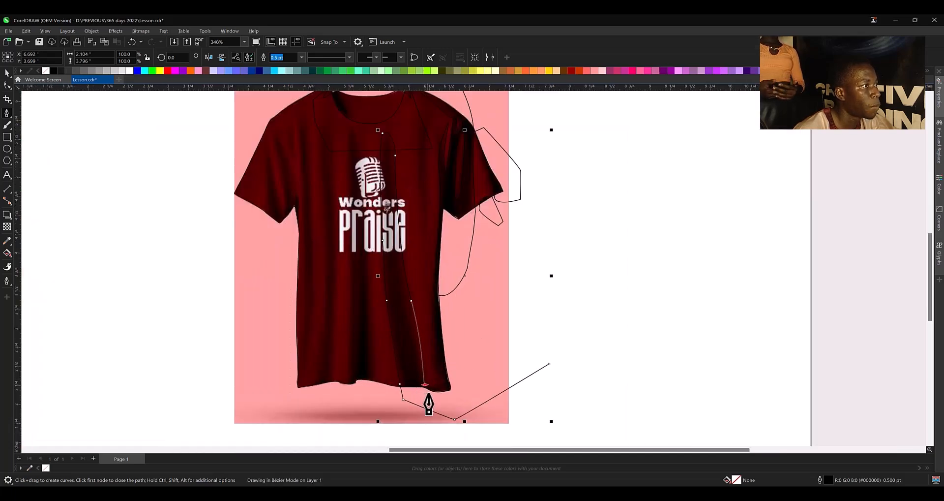
left_click(442, 381)
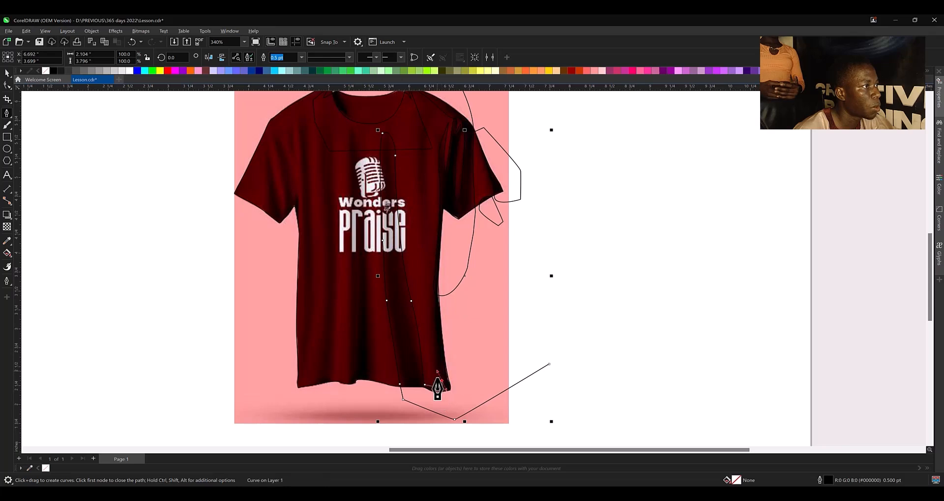
left_click_drag(432, 276, 436, 252)
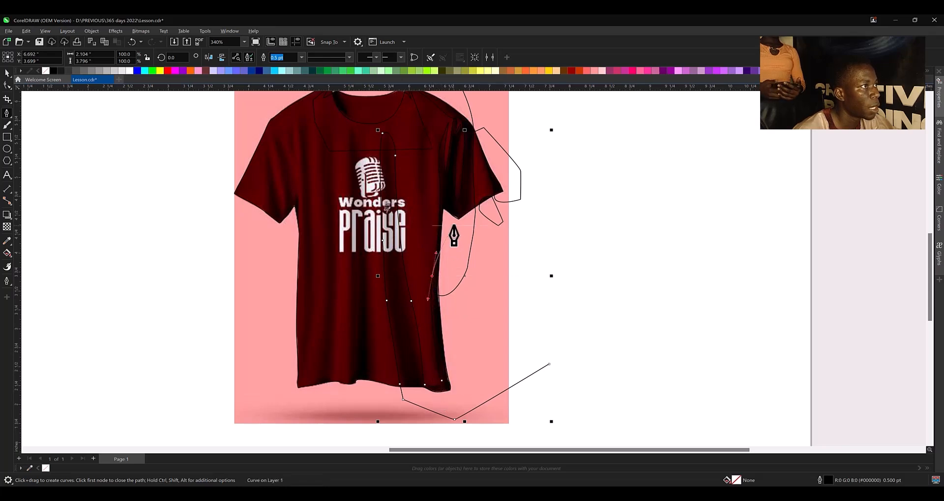
left_click(454, 225)
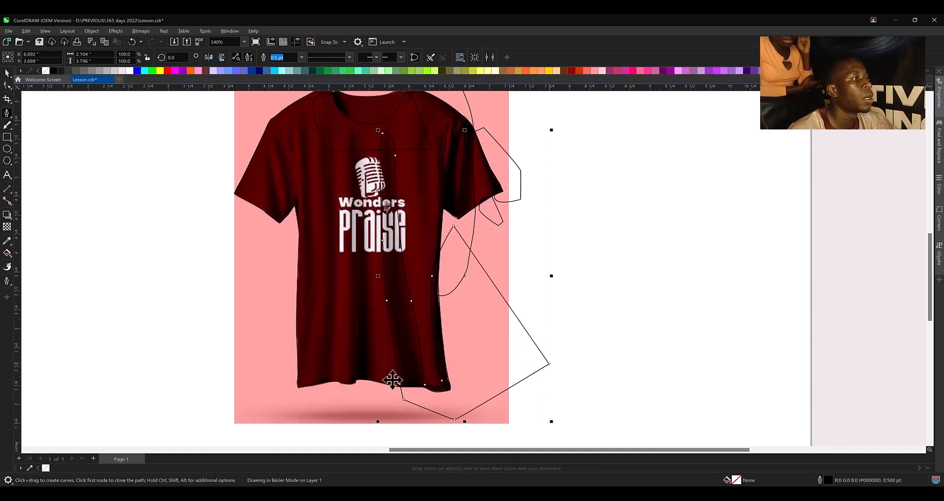
Move the T-shirt mockup image sideways off the traced outlines, leaving the outlines in place.
scroll(393, 374, "down", 3)
scroll(436, 274, "up", 1)
scroll(436, 273, "down", 1)
key("space")
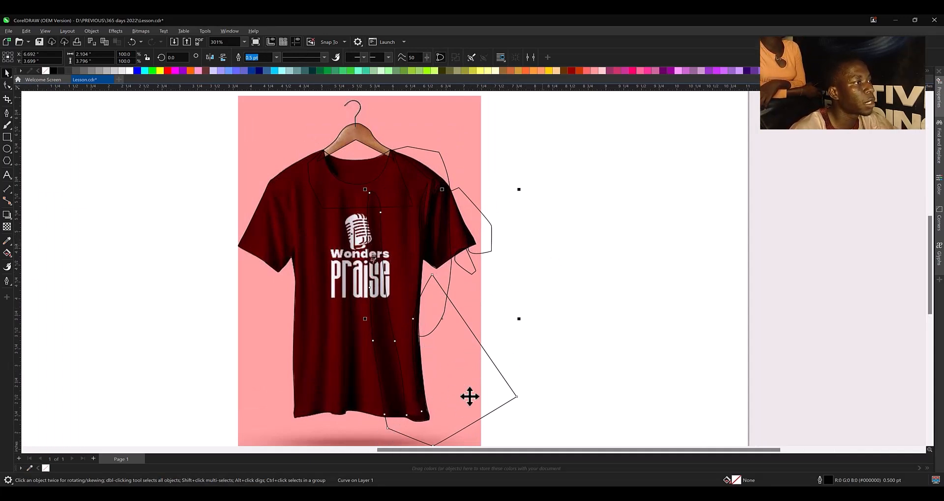
left_click(487, 305)
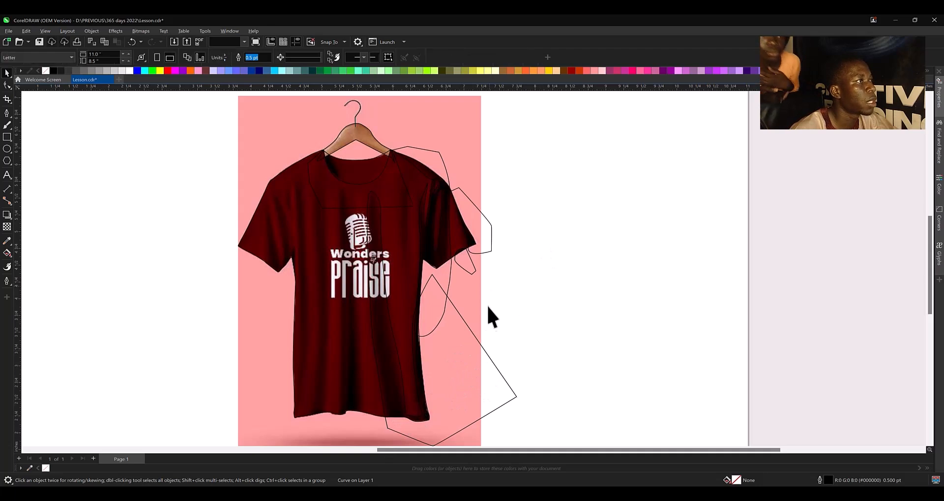
left_click_drag(471, 305, 217, 305)
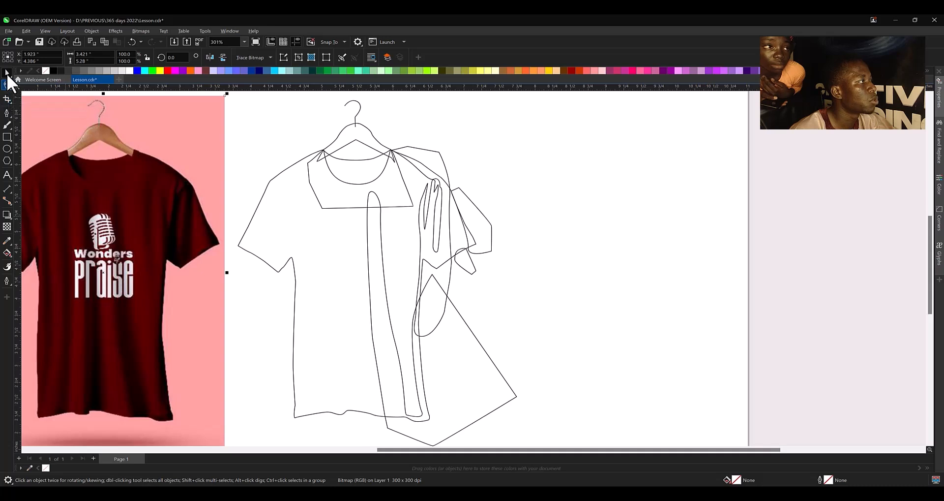
Undo the sideways move of the T-shirt mockup image so it lies under the traced outlines again.
left_click(7, 98)
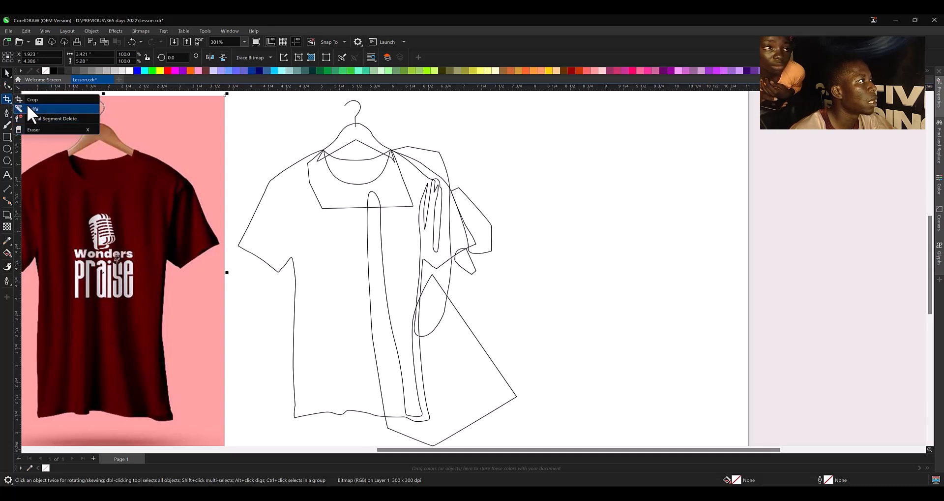
left_click(32, 113)
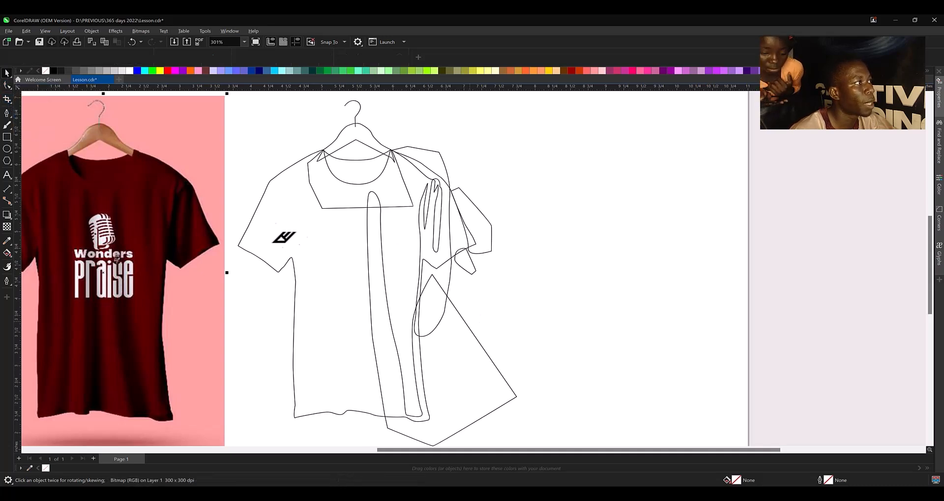
key("ctrl+z")
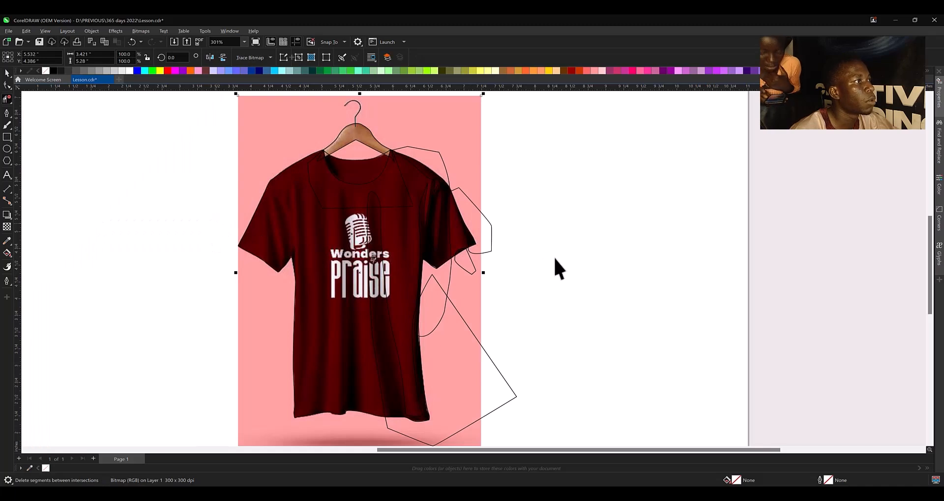
key("space")
Intersect the long body-fold shape with the T-shirt outline to get the part that lies inside the shirt.
left_click(479, 379)
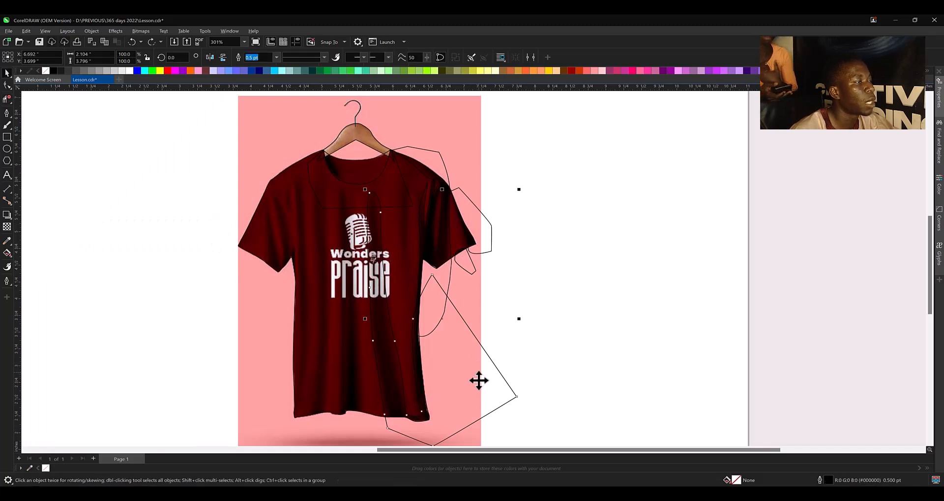
left_click_drag(707, 341, 702, 338)
key("ctrl+z")
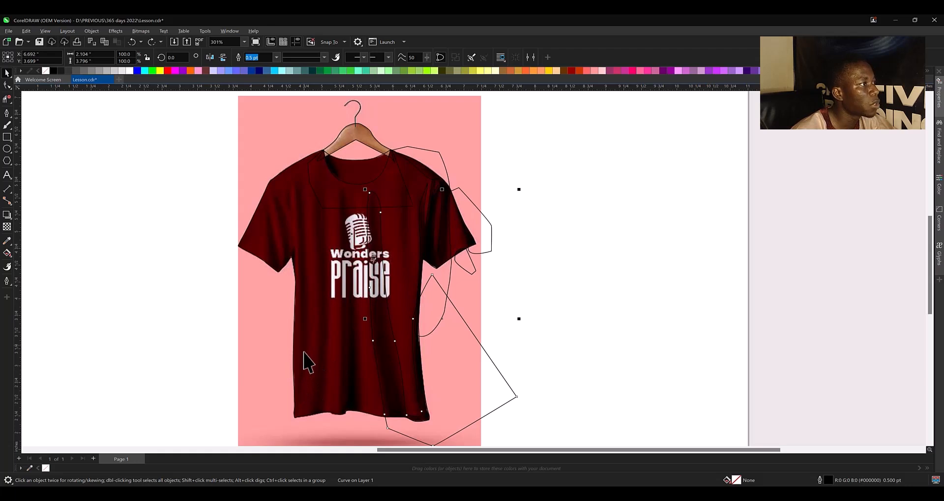
left_click(473, 386)
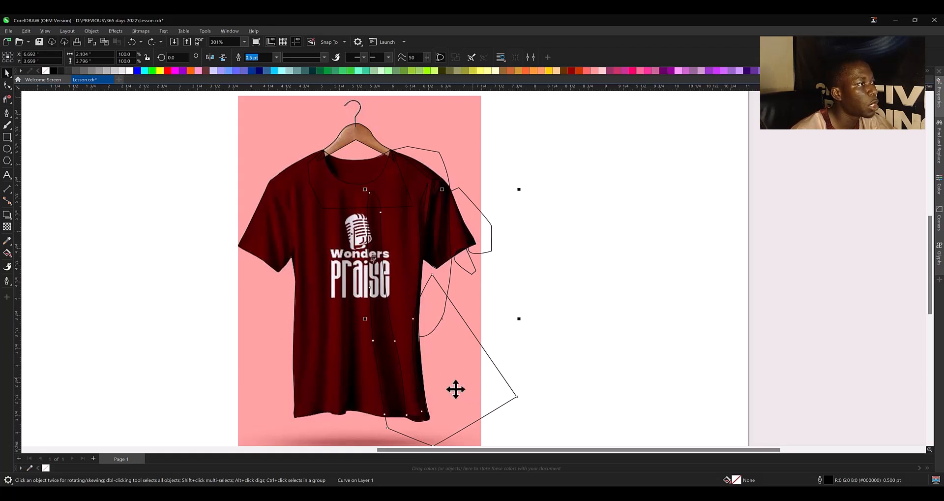
left_click(339, 388, "shift")
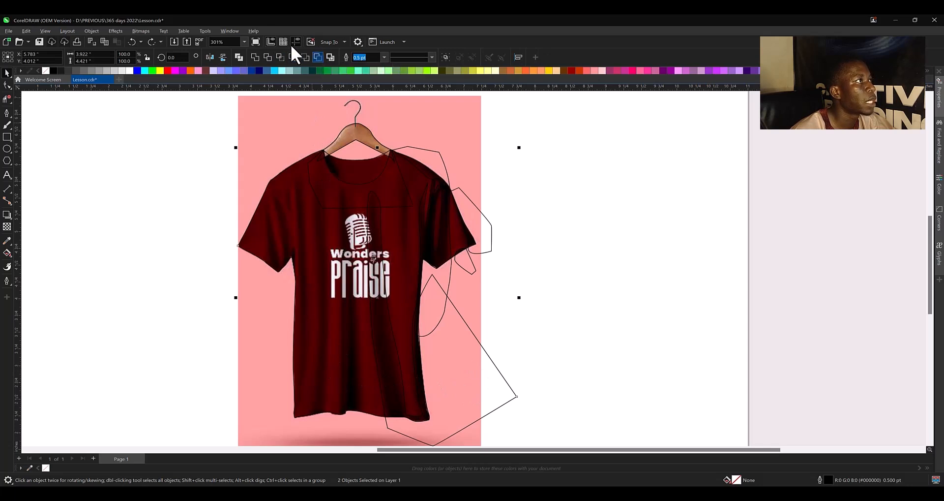
left_click(280, 56)
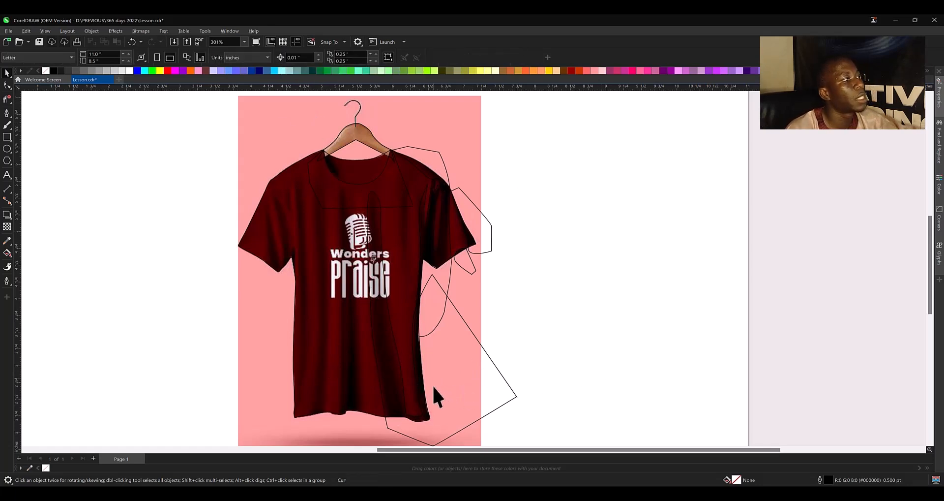
key("Escape")
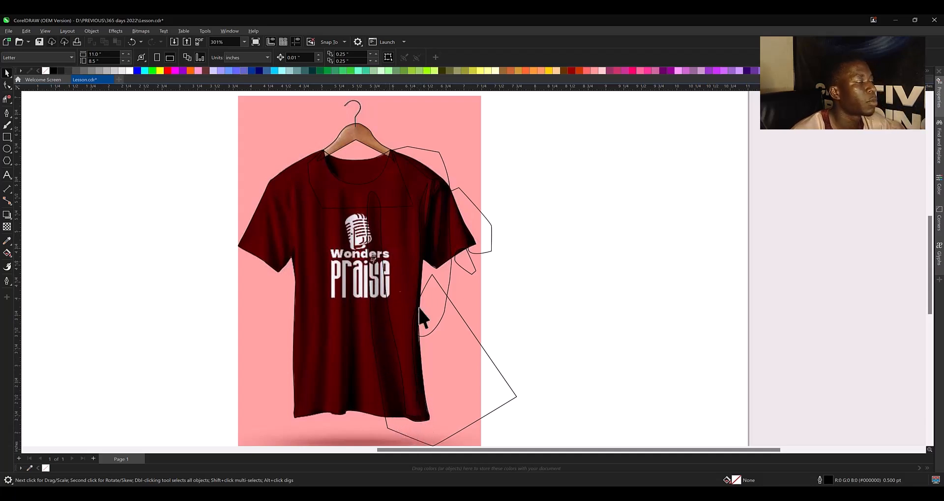
Delete the original body-fold shape, then move the intersected piece aside to check it and undo that move.
left_click(498, 399)
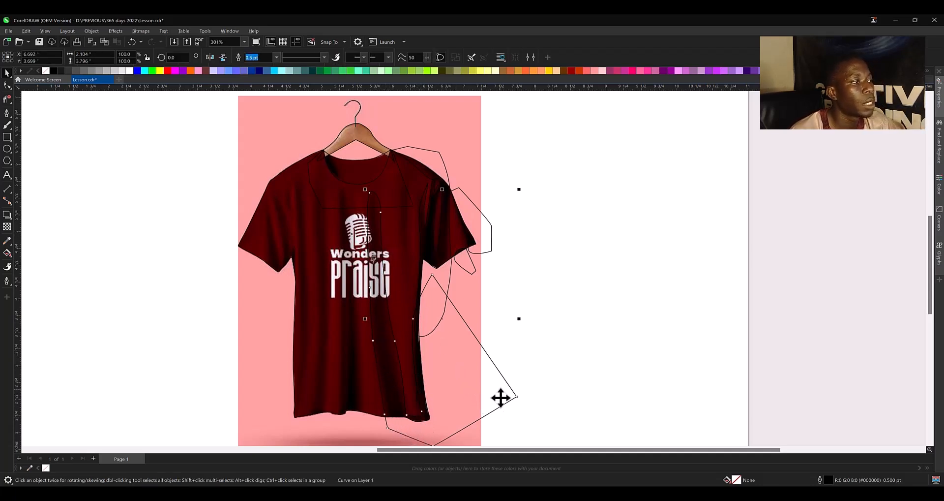
key("Delete")
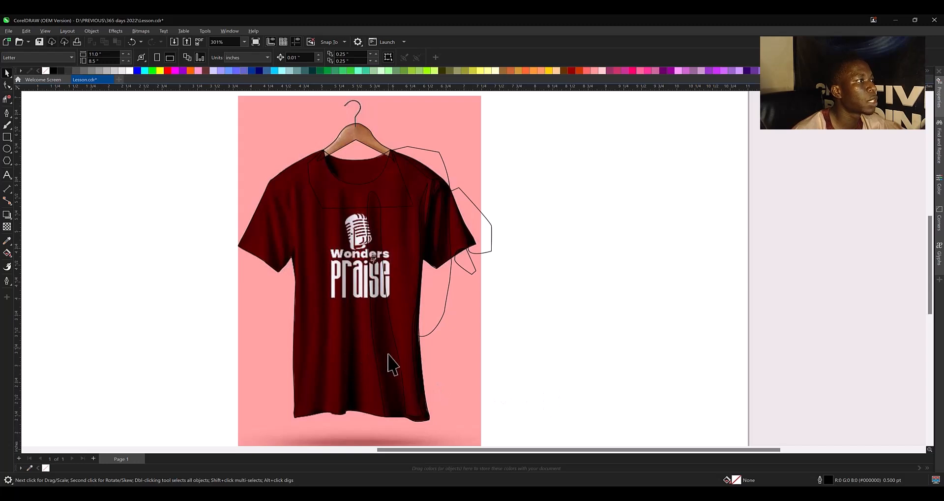
left_click_drag(389, 354, 602, 353)
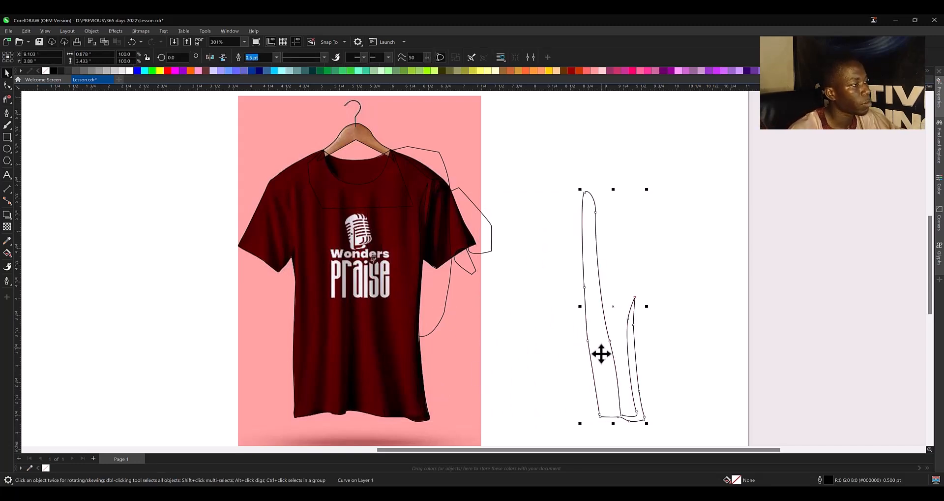
key("ctrl+z")
left_click(498, 286)
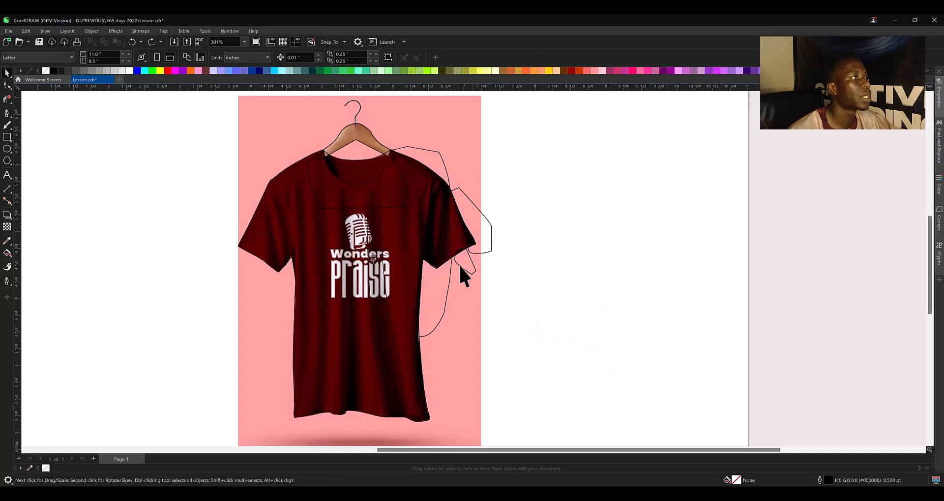
Intersect the shoulder and side shading shape with the T-shirt outline, and delete the original shape.
left_click(440, 313)
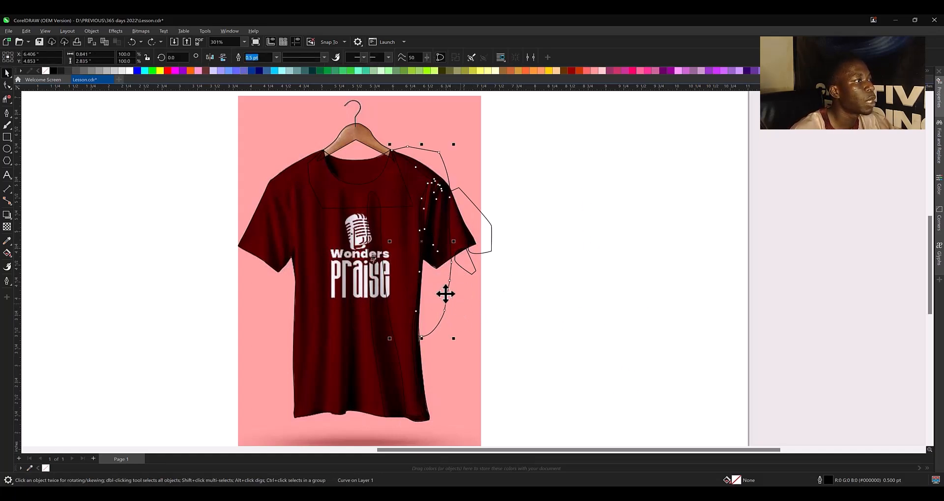
left_click(339, 352, "shift")
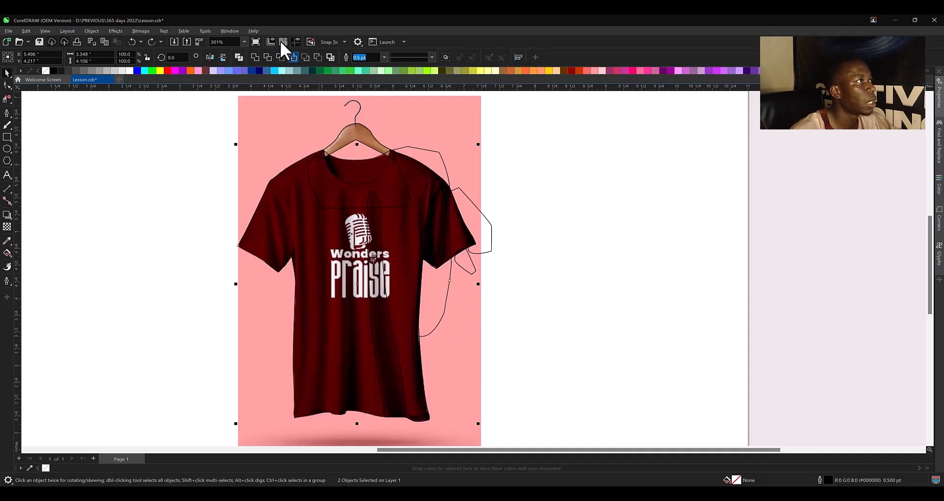
left_click(433, 306)
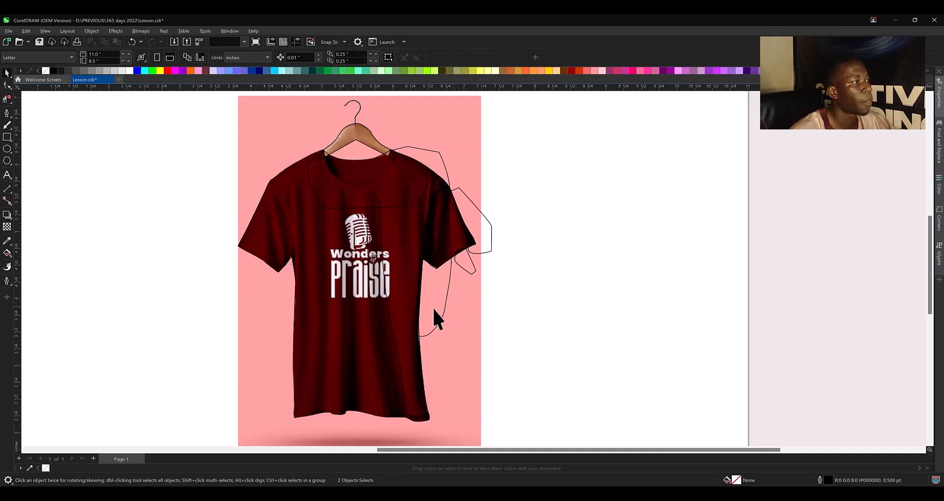
key("Delete")
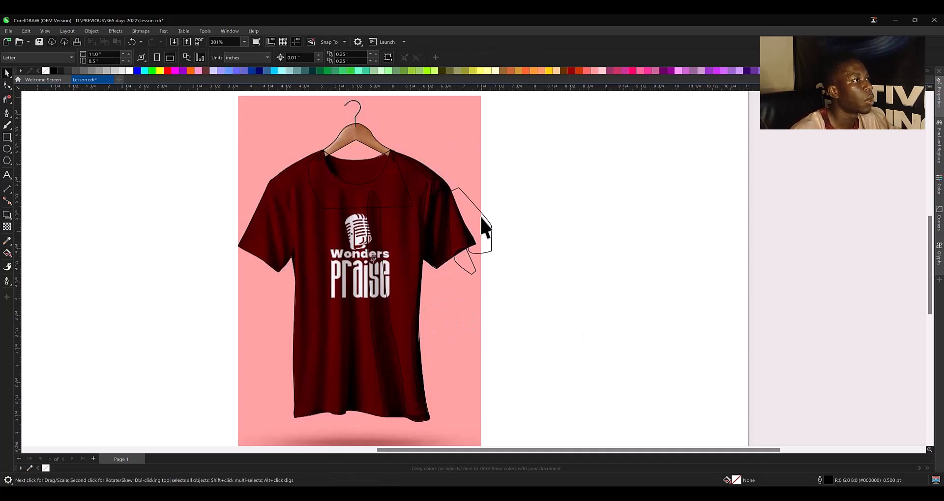
Intersect the shading shape on the right sleeve's outer edge with the T-shirt outline, and delete the original shape.
left_click(480, 215)
left_click(489, 243)
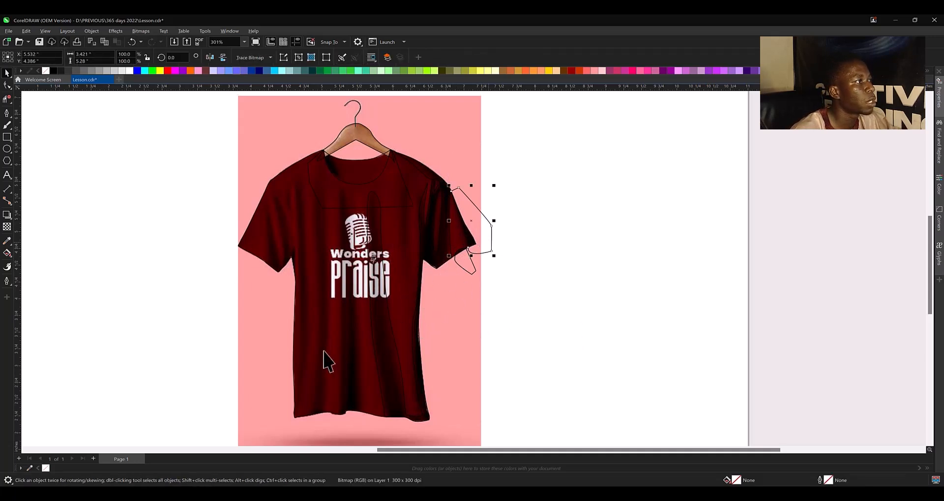
left_click(323, 360, "shift")
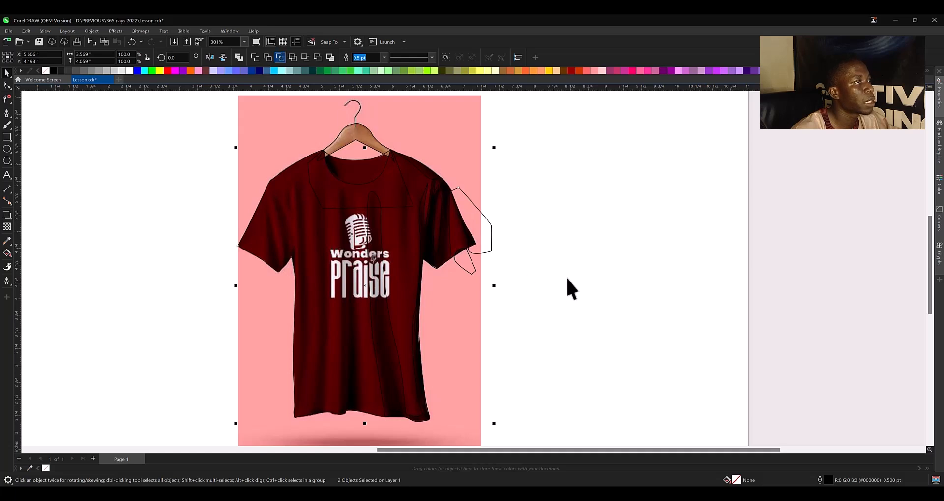
left_click(492, 234)
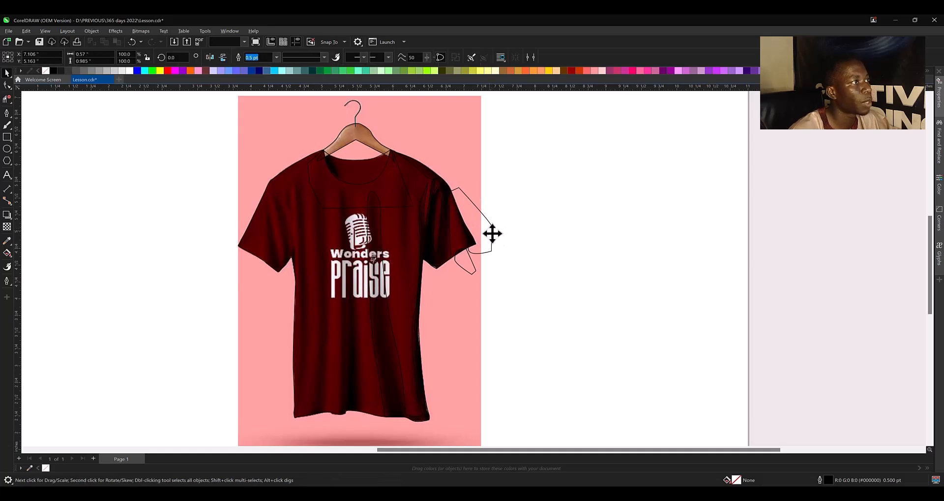
left_click(520, 234)
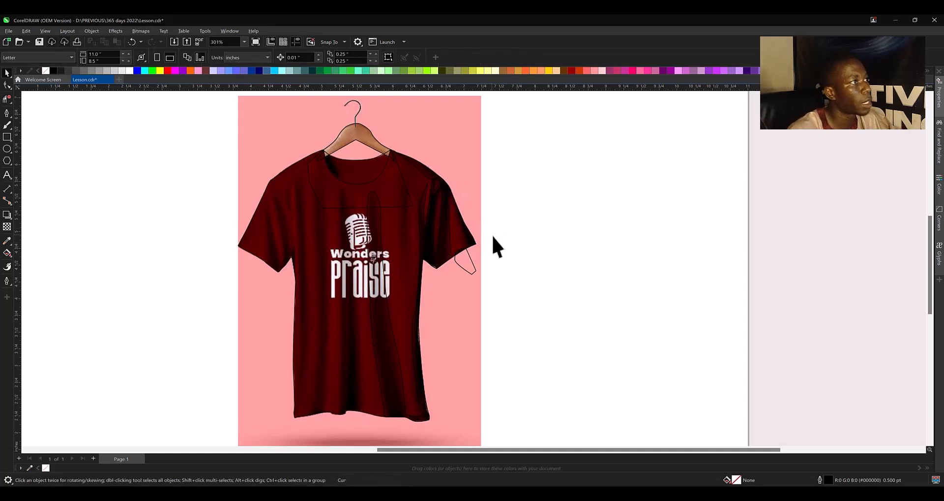
Intersect the small shape under the right sleeve's cuff with the T-shirt outline, and delete the original shape.
left_click(465, 258)
left_click(464, 235)
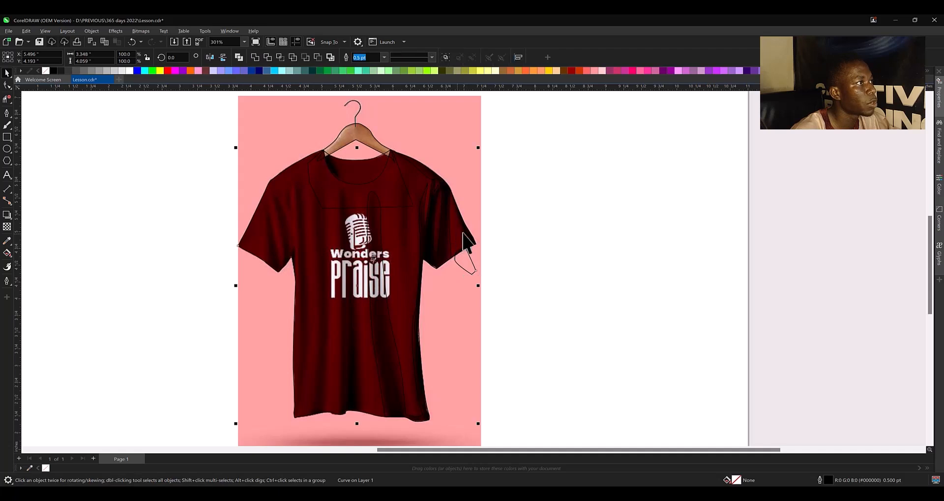
left_click(280, 57)
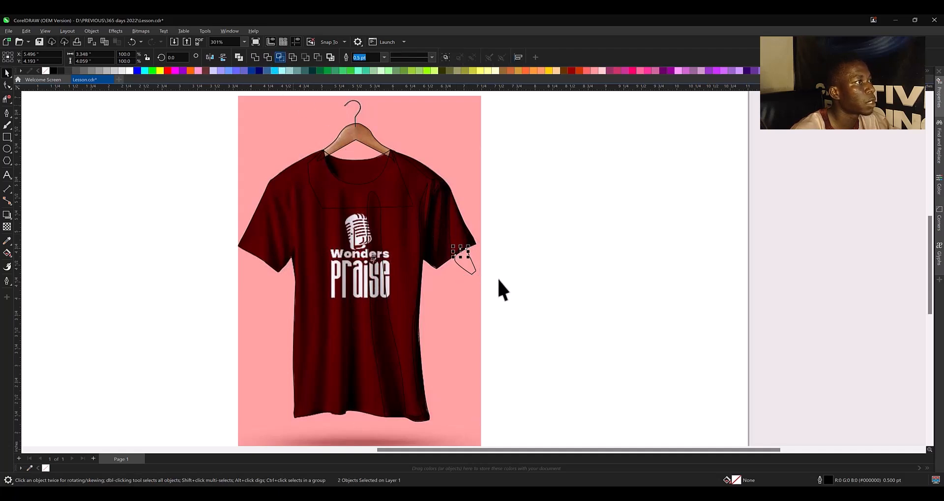
left_click(462, 267)
left_click(550, 245)
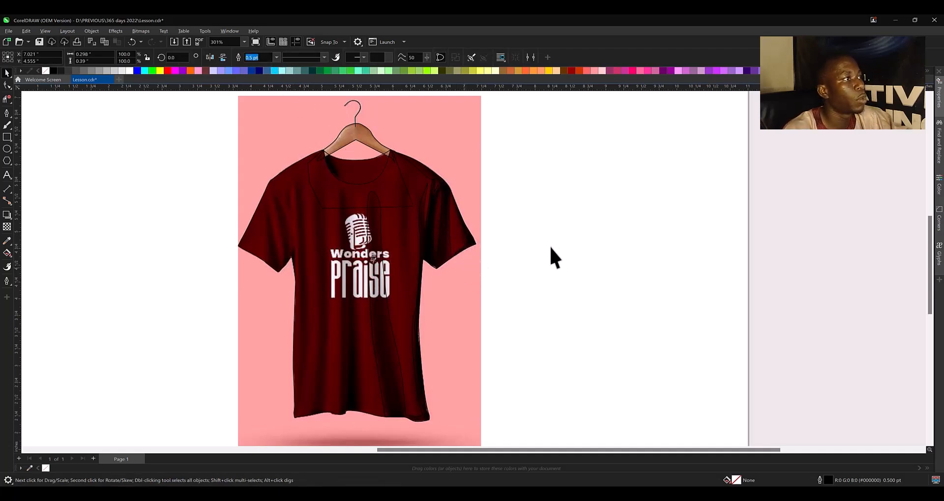
Move the intersected shoulder shading piece beside the image to check it, and undo the move.
left_click_drag(449, 230, 585, 235)
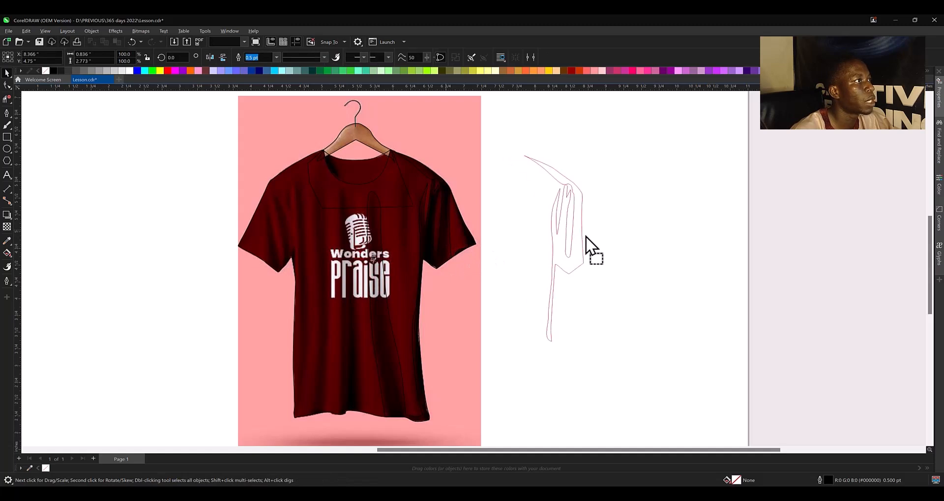
key("ctrl+z")
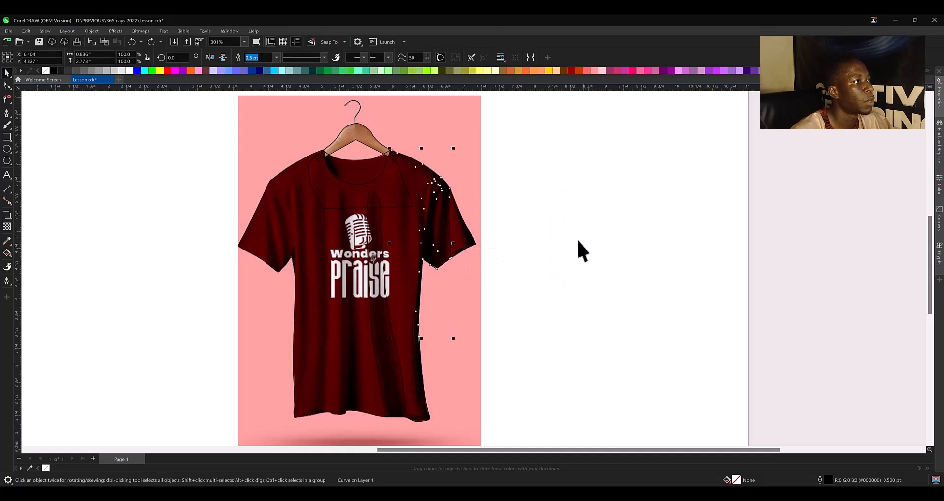
left_click(579, 240)
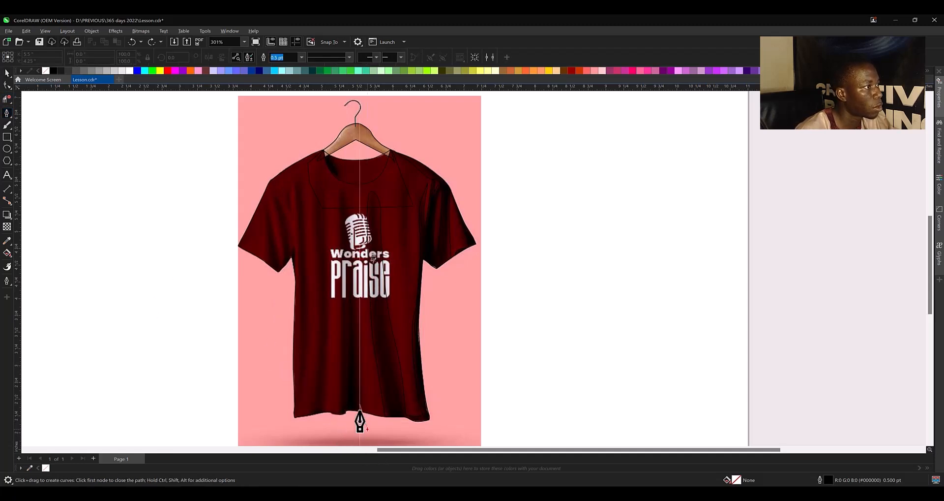
Trace the central body fold with the Pen tool, from below the hem up to the chest and back down.
left_click_drag(360, 398, 362, 372)
left_click_drag(356, 267, 353, 251)
left_click_drag(348, 191, 348, 187)
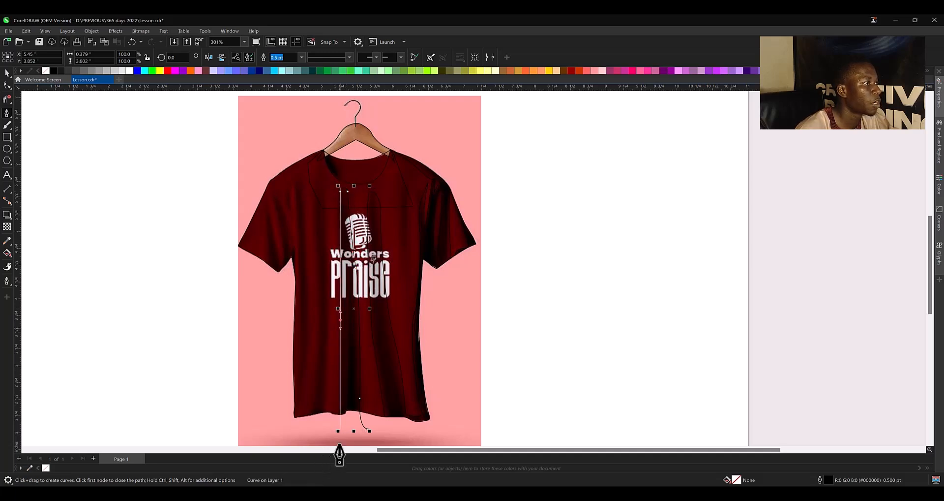
left_click(340, 425)
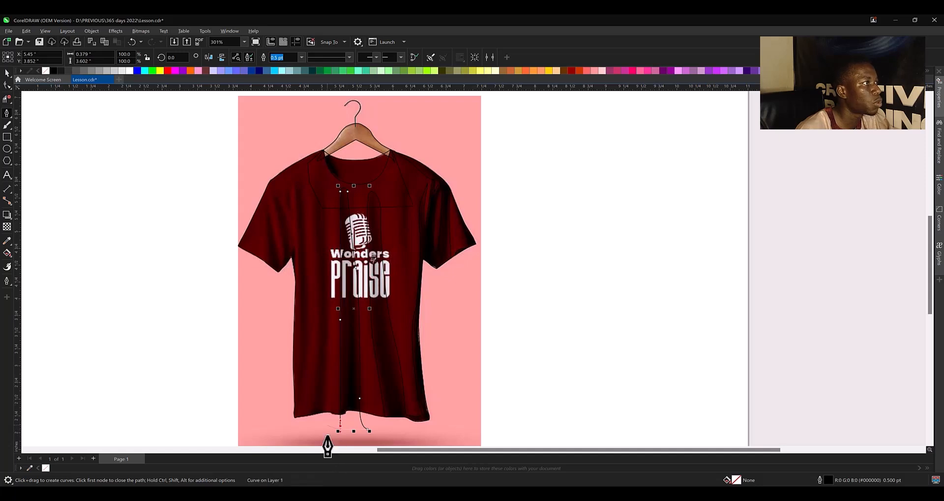
Continue the path around the fold left of the lettering, up to the chest and back below the hem.
left_click(327, 424)
left_click(326, 412)
left_click(331, 299)
left_click_drag(328, 191, 325, 184)
left_click(314, 188)
left_click(317, 279)
left_click(313, 383)
left_click(307, 425)
Continue the path around the fold nearest the shirt's left side and close it below the hem, about 1.43 by 3.96 inches overall.
left_click(278, 431)
left_click(294, 410)
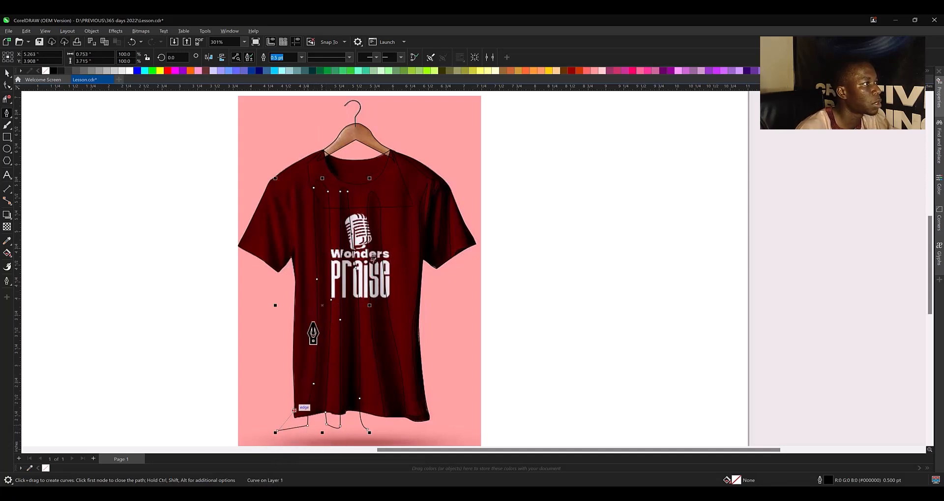
left_click(311, 302)
left_click(302, 178)
left_click(295, 336)
left_click(280, 378)
left_click(267, 433)
left_click(284, 440)
left_click(367, 428)
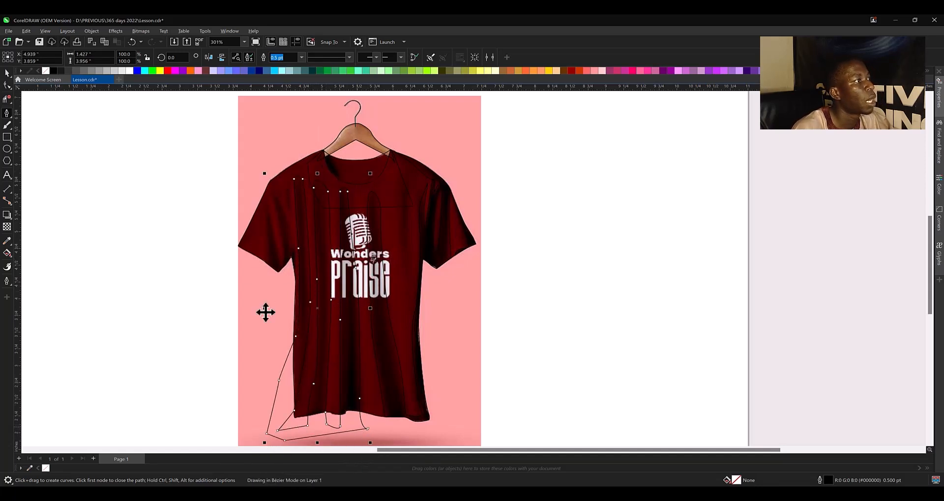
Intersect the new multi-fold shape with the T-shirt outline, and delete the original shape.
key("space")
left_click(373, 394, "shift")
left_click(279, 57)
left_click(132, 400)
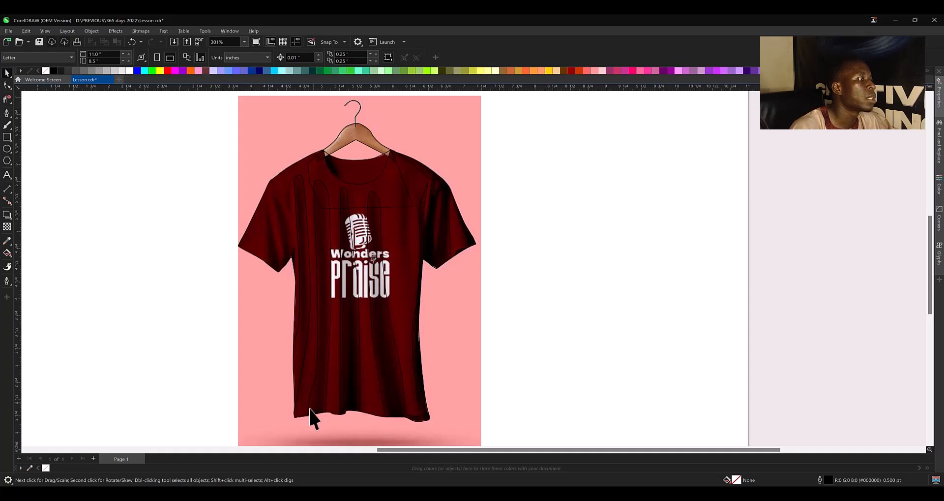
Try Intersect on two overlapping rectangles drawn beside the mockup, and delete the test shapes.
left_click_drag(185, 235, 155, 274)
key("space")
left_click_drag(170, 255, 179, 274)
right_click(179, 275)
left_click(280, 57)
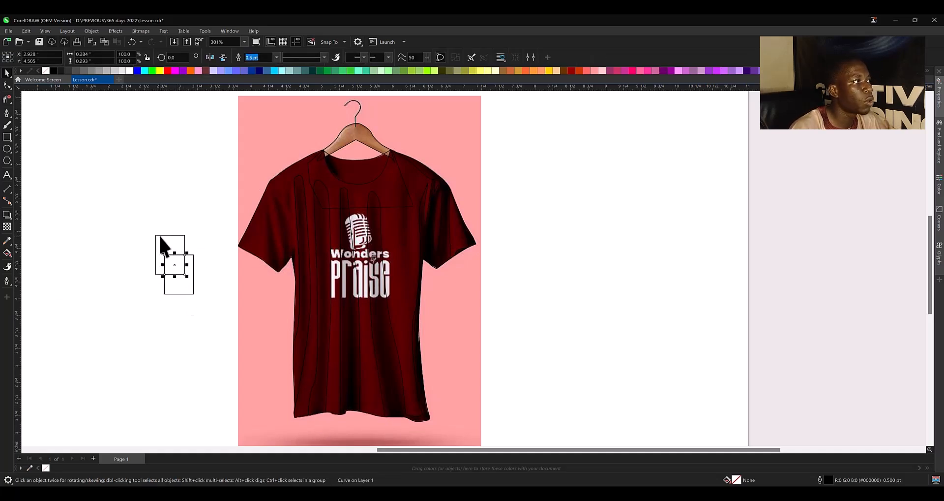
left_click_drag(131, 219, 350, 364)
key("Delete")
Trace the faint fold between the lettering and the right sleeve as a closed Pen tool shape about 1.39 inches tall.
scroll(286, 183, "up", 3)
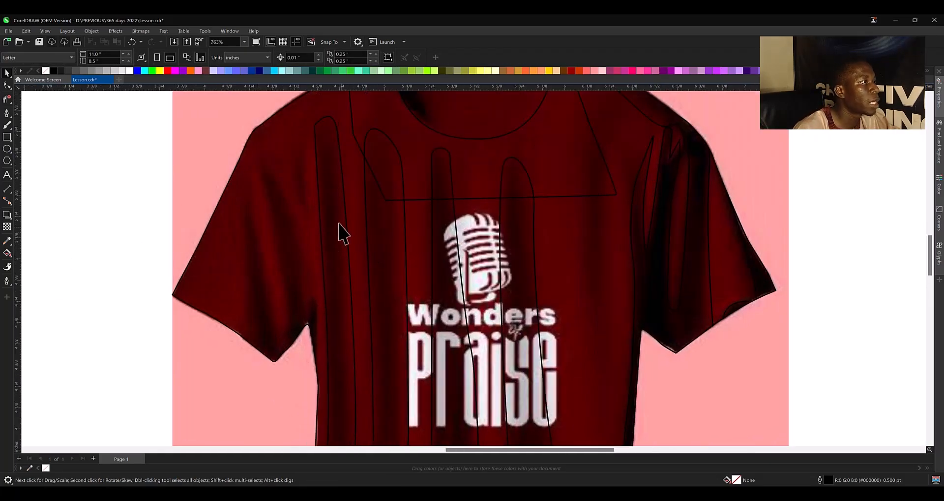
scroll(451, 284, "down", 1)
left_click(7, 113)
left_click(566, 172)
mouse_move(548, 258)
left_mouse_down()
mouse_move(551, 285)
mouse_move(570, 275)
left_mouse_up()
left_click(566, 348)
left_click_drag(569, 171, 559, 171)
Adjust the curve of the new fold shape beside the lettering with the Shape tool.
scroll(576, 169, "up", 4)
key("F10")
left_click_drag(464, 202, 408, 202)
scroll(543, 175, "down", 4)
scroll(546, 177, "down", 1)
scroll(396, 323, "up", 2)
key("space")
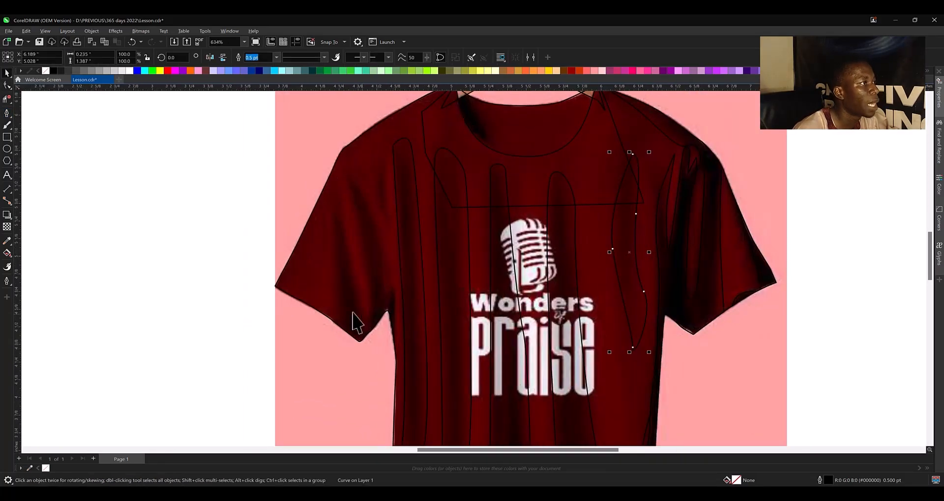
Trace the dark patch under the left armpit as a closed Pen tool shape about 0.72 inches tall, extending outside the shirt.
left_click(6, 113)
left_click(373, 387)
left_click(392, 354)
left_click_drag(395, 287, 389, 295)
left_click(373, 387)
Intersect the armpit shape with the T-shirt outline, and delete the original shape.
key("space")
left_click(354, 305, "shift")
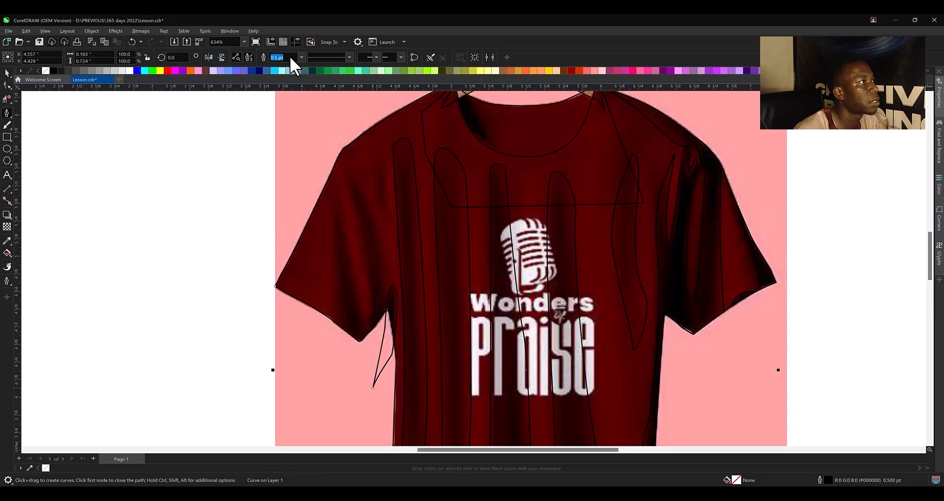
left_click(280, 57)
key("Delete")
Trace the small oval fold on the left shoulder as a closed Pen tool shape.
key("space")
left_click(377, 157)
mouse_move(380, 200)
left_mouse_down()
mouse_move(386, 219)
mouse_move(365, 263)
left_mouse_up()
left_click(386, 223)
left_click(377, 157)
Trace the long inner fold of the left sleeve with the Pen tool, and join its open ends to close the shape.
left_click(347, 170)
left_click_drag(373, 323, 382, 217)
left_click_drag(347, 171, 329, 177)
key("F10")
scroll(348, 168, "up", 4)
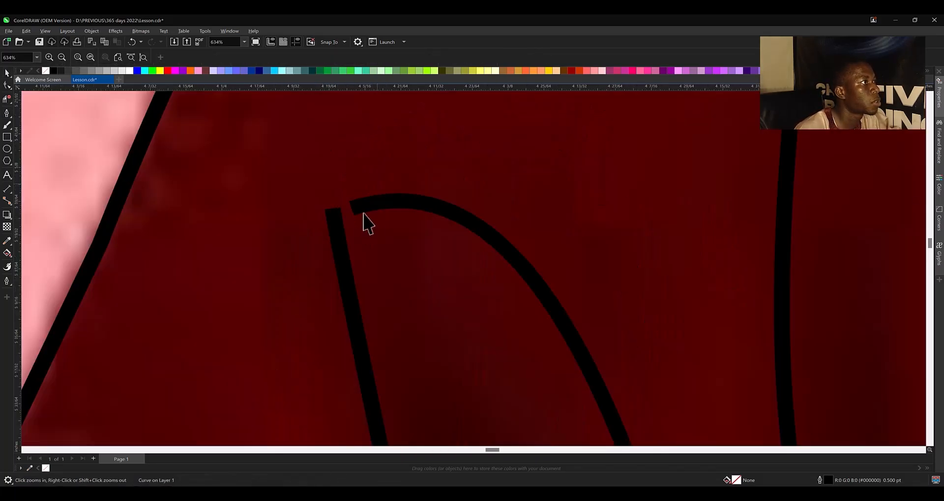
left_click_drag(352, 209, 333, 209)
key("F3")
Intersect the inner sleeve fold shape with the T-shirt outline, and delete the original shape.
key("space")
left_click(401, 216, "shift")
left_click(280, 57)
left_click(374, 345)
key("Delete")
Trace the middle fold of the left sleeve as a closed Pen tool shape that runs past the sleeve hem.
key("space")
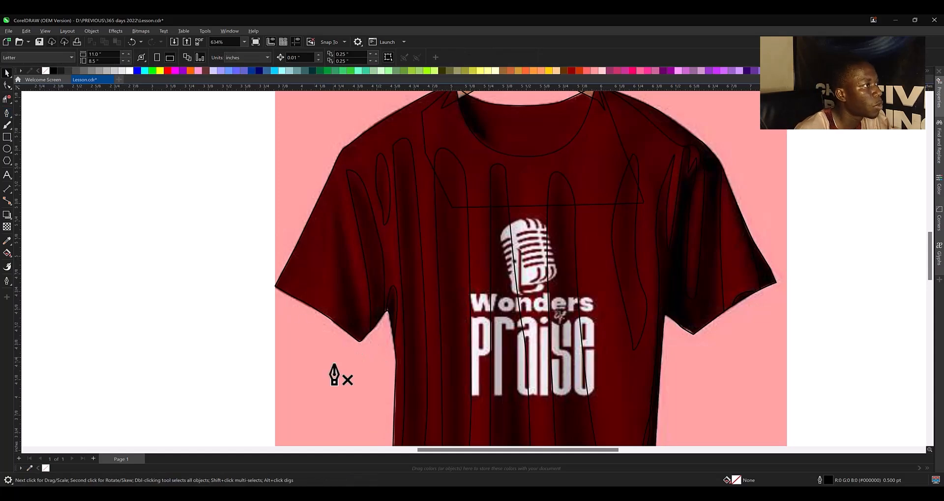
left_click(321, 350)
left_click_drag(336, 170, 342, 175)
left_click(365, 318)
left_click(373, 354)
left_click(334, 373)
left_click(321, 350)
Intersect the middle sleeve fold shape with the T-shirt outline, and delete the original shape.
key("space")
left_click(295, 290, "shift")
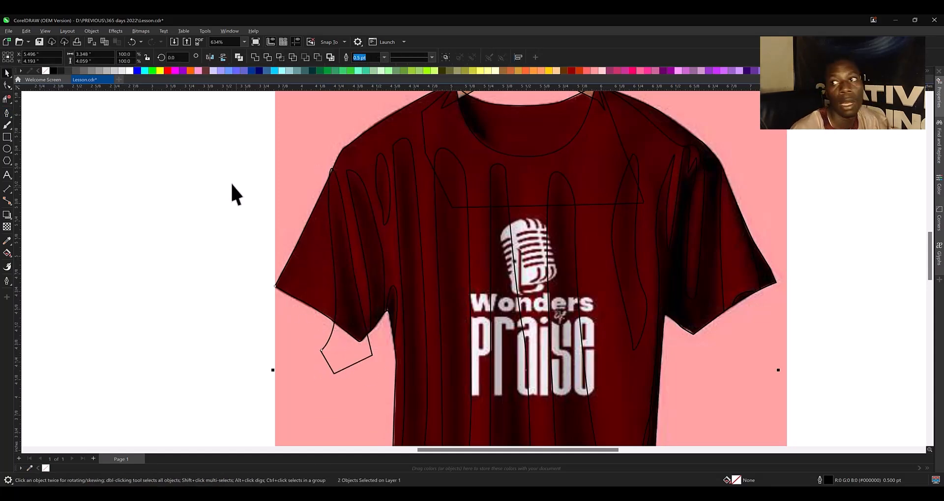
left_click(280, 57)
left_click(343, 358)
key("Delete")
Draw a closed Pen tool shape around the outer edge of the left sleeve, extending beyond the shirt.
key("space")
left_click(237, 242)
left_click(304, 195)
left_click(320, 327)
left_click_drag(278, 294, 244, 316)
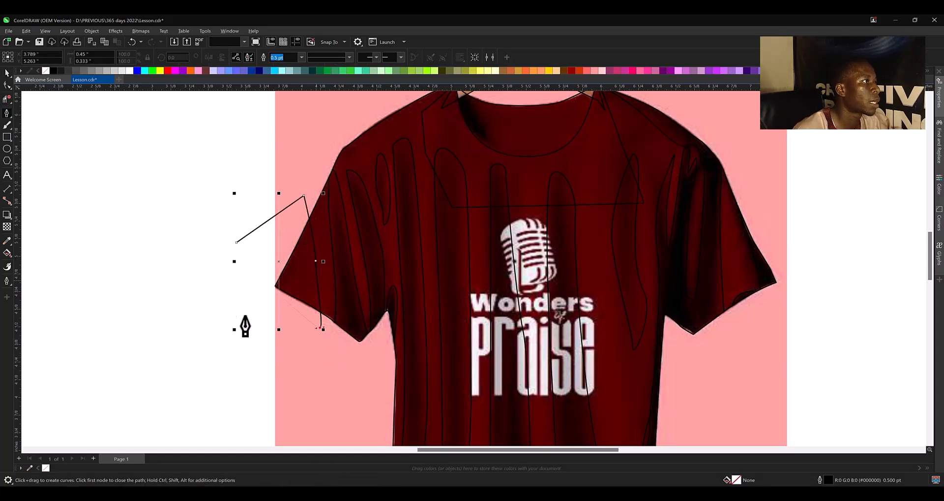
left_click(230, 285)
left_click(237, 243)
Intersect the outer sleeve edge shape with the T-shirt outline, and delete the original shape.
key("space")
left_click(334, 255, "shift")
left_click(280, 57)
left_click(266, 301)
key("Delete")
Trace the dark shadow inside the left of the collar as a closed Pen tool shape about 0.4 by 0.6 inches.
scroll(276, 315, "down", 2)
scroll(364, 172, "up", 3)
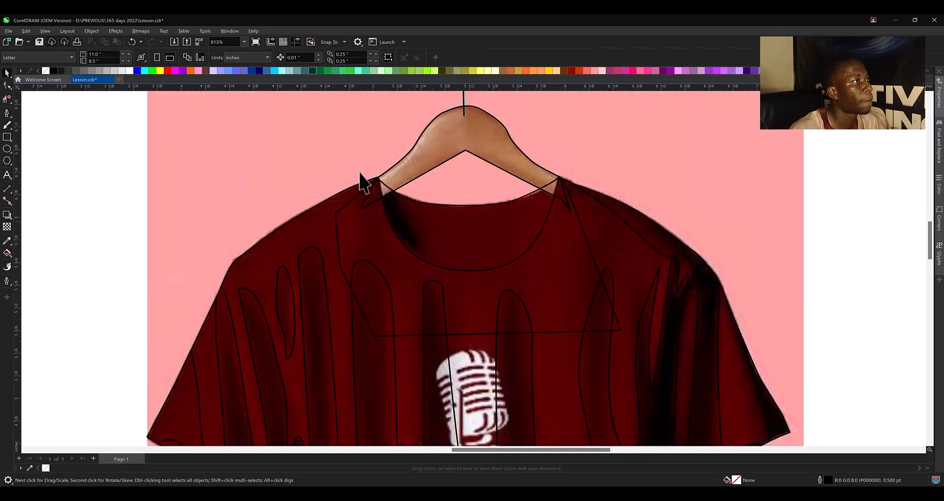
left_click(365, 148)
left_click(428, 215)
left_click(400, 208)
left_click(436, 268)
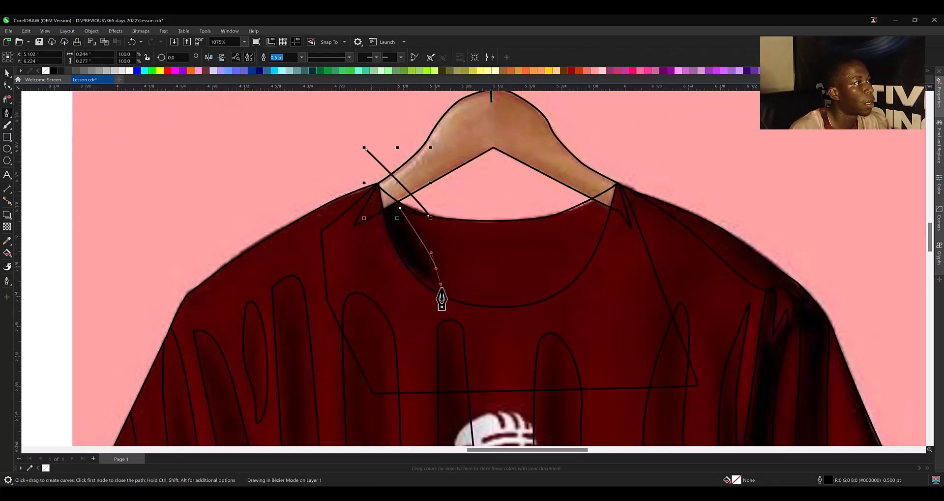
left_click_drag(434, 292, 420, 285)
left_click(345, 243)
left_click(342, 173)
left_click(366, 149)
key("space")
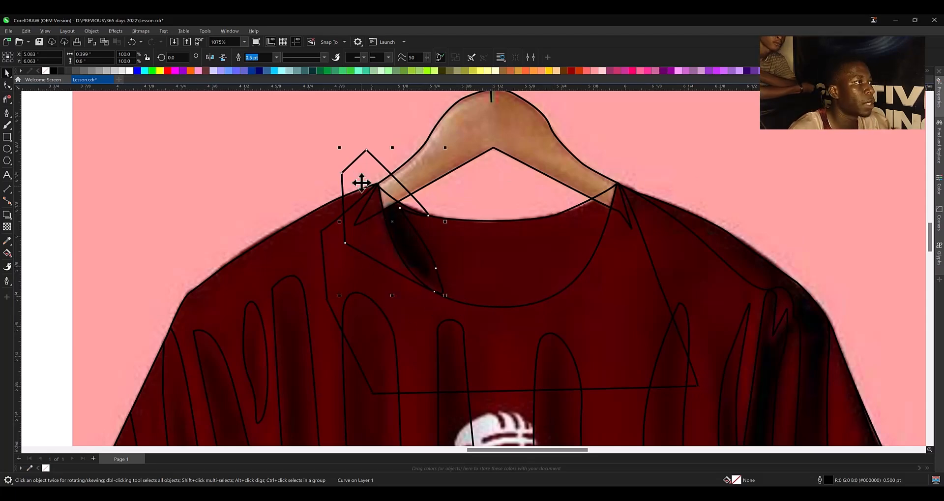
Bend the collar shadow's outer edge along the neckline curve, and intersect the shape with the inner-neck piece.
key("F10")
left_click_drag(346, 243, 379, 186)
scroll(408, 248, "up", 2)
mouse_move(349, 262)
left_mouse_down()
mouse_move(380, 244)
mouse_move(357, 260)
left_mouse_up()
left_click(462, 338)
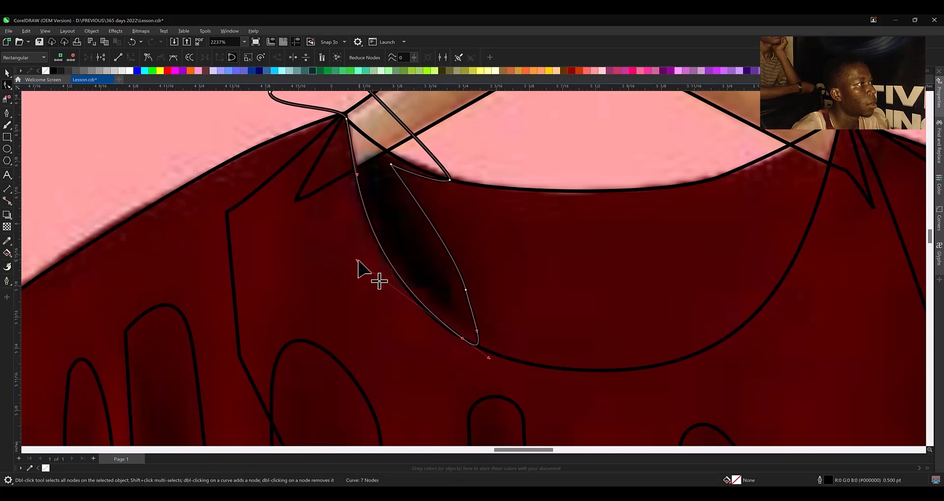
scroll(357, 260, "down", 2)
key("space")
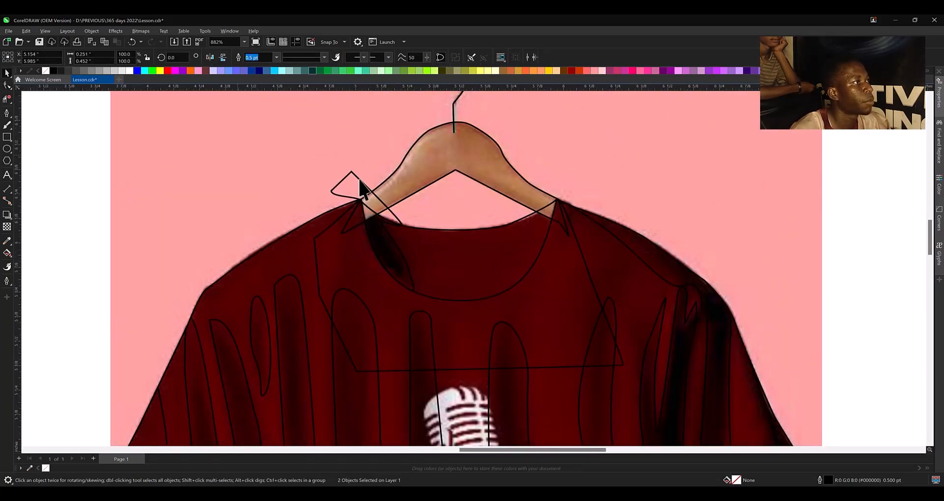
Try moving the mockup image beside the traced outlines and sampling its dark red for the shirt.
scroll(436, 156, "down", 3)
left_click(677, 156)
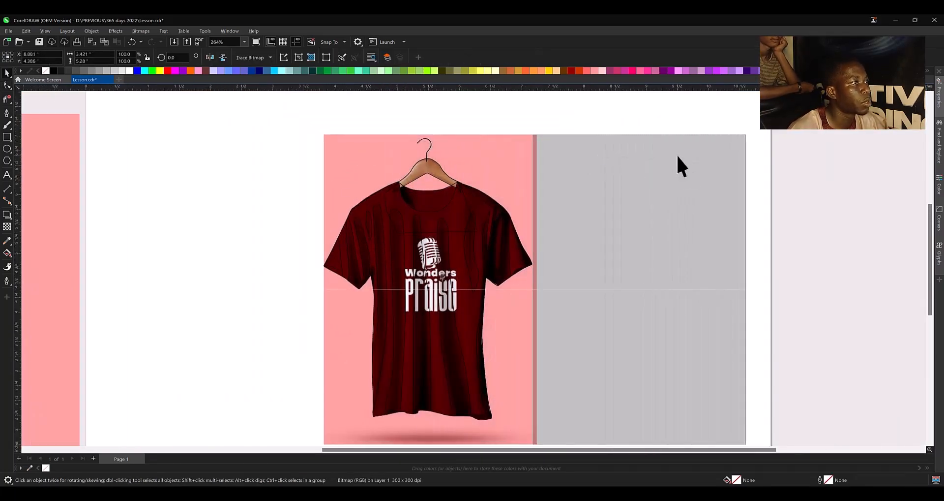
left_click(8, 241)
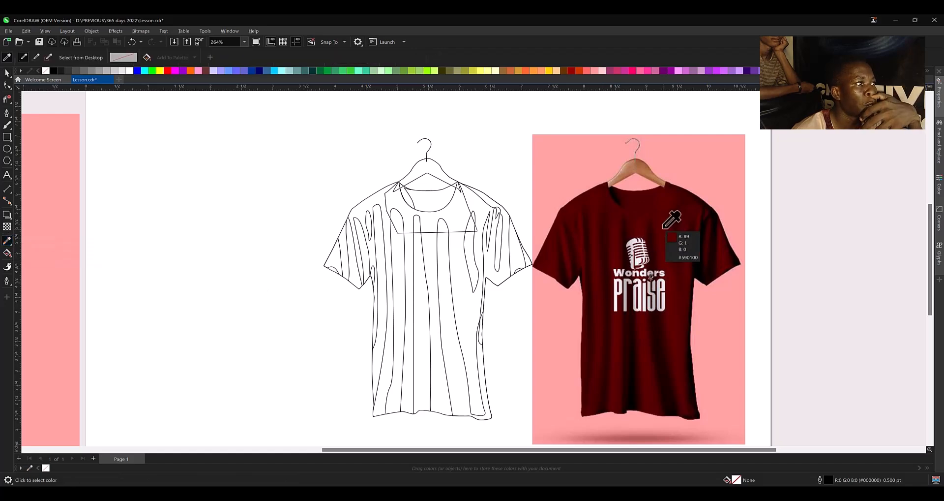
left_click(663, 229)
left_click(426, 236)
key("space")
key("ctrl+z")
key("ctrl+z")
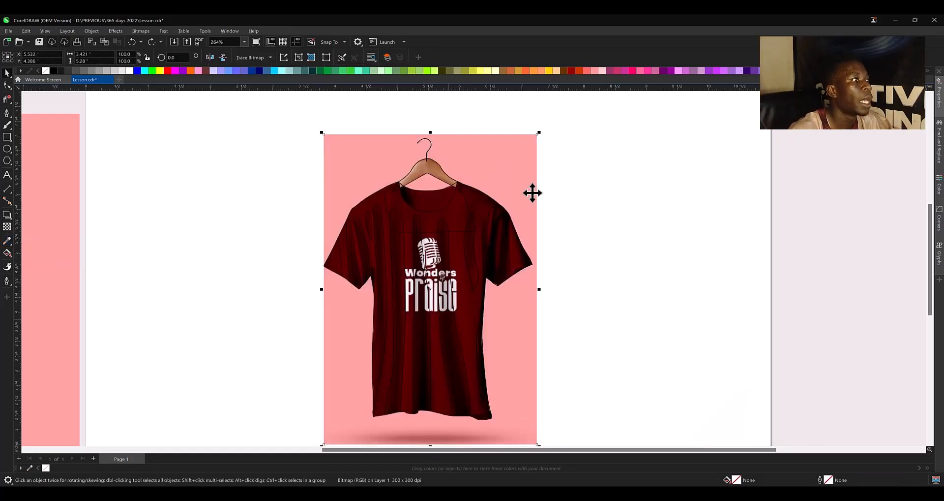
Draw an ellipse about 1.05 by 1.41 inches over the hanger, with its lower arc just below the neckline.
scroll(422, 179, "up", 4)
scroll(475, 150, "up", 1)
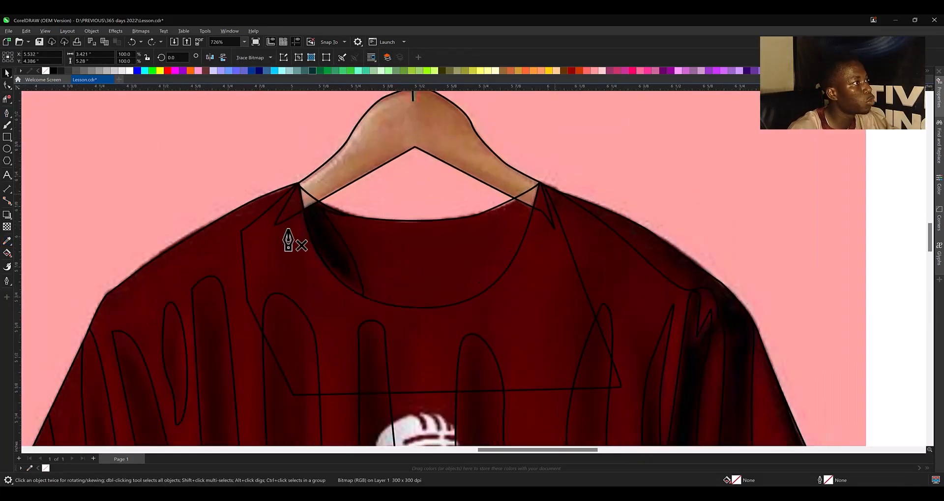
scroll(433, 369, "down", 1)
key("space")
left_click_drag(301, 162, 431, 387)
key("space")
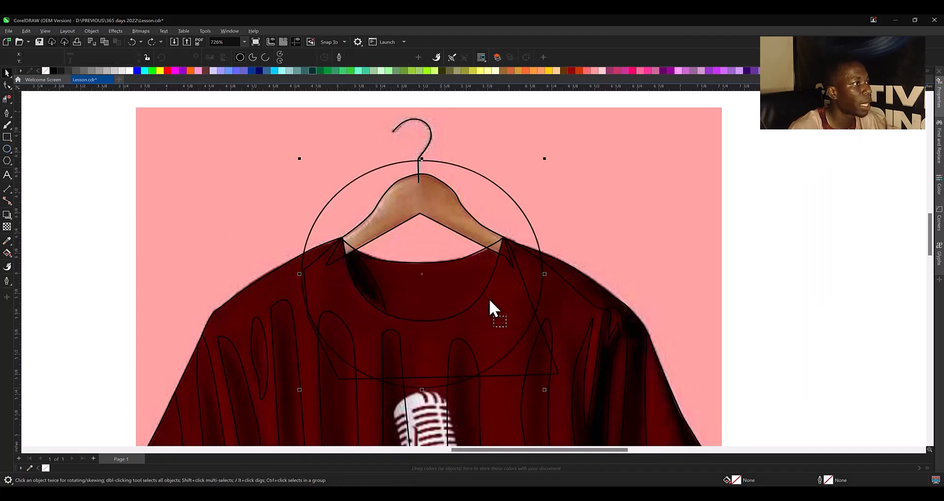
left_click_drag(489, 298, 491, 239)
left_click_drag(546, 218, 514, 226)
Convert the ellipse to curves, and adjust its two side nodes so the lower arc parallels the neckline.
key("ctrl+q")
key("F10")
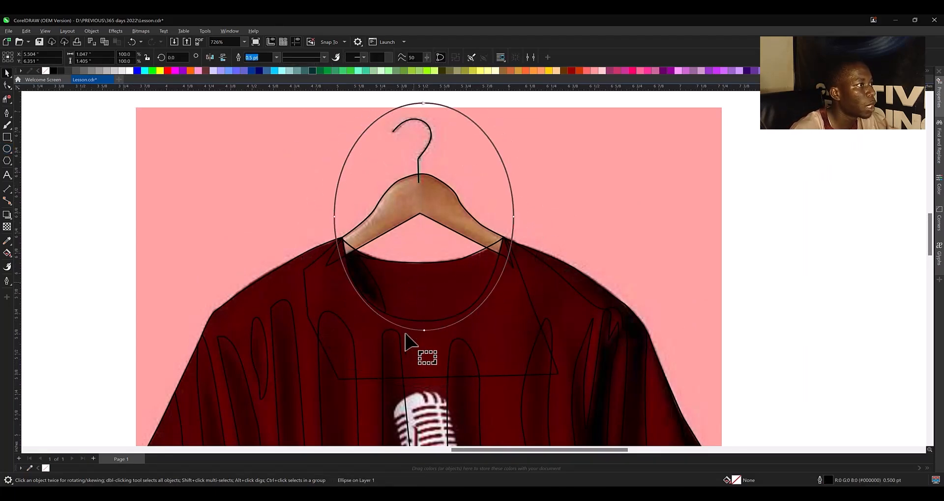
left_click(334, 216)
left_click_drag(335, 280, 327, 298)
left_click(514, 216)
left_click_drag(514, 280, 514, 296)
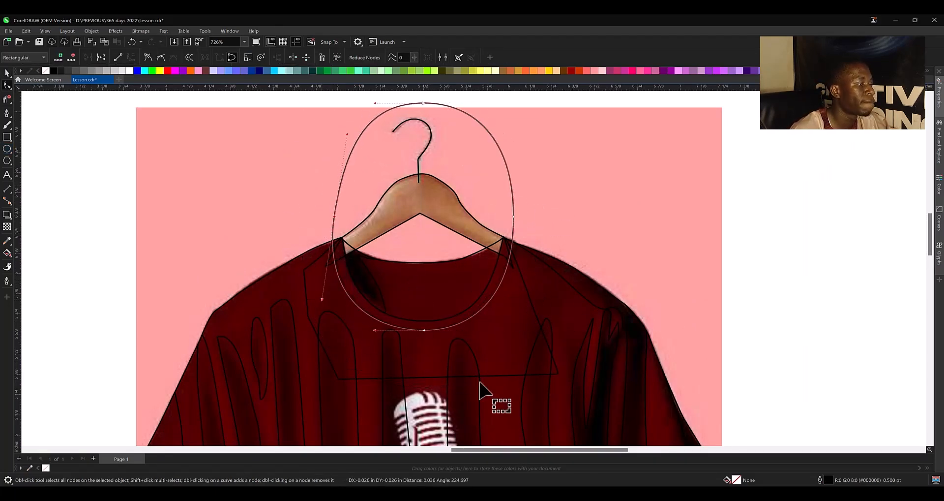
Intersect the reshaped ellipse with the T-shirt outline to form the collar band, and delete the original ellipse.
key("space")
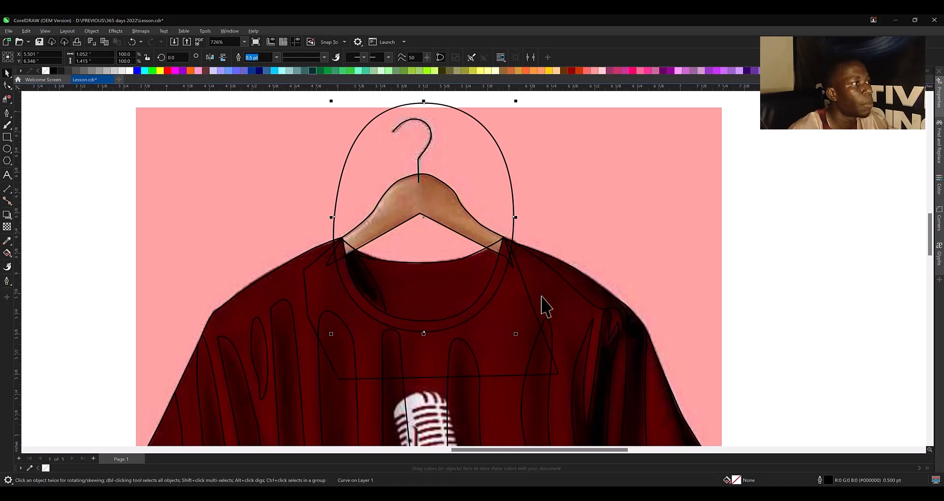
left_click(298, 261, "shift")
left_click(279, 57)
left_click(358, 136)
key("Delete")
Remove two extra nodes from the upper edge of the inner-neck piece to smooth the back neckline.
scroll(390, 224, "up", 2)
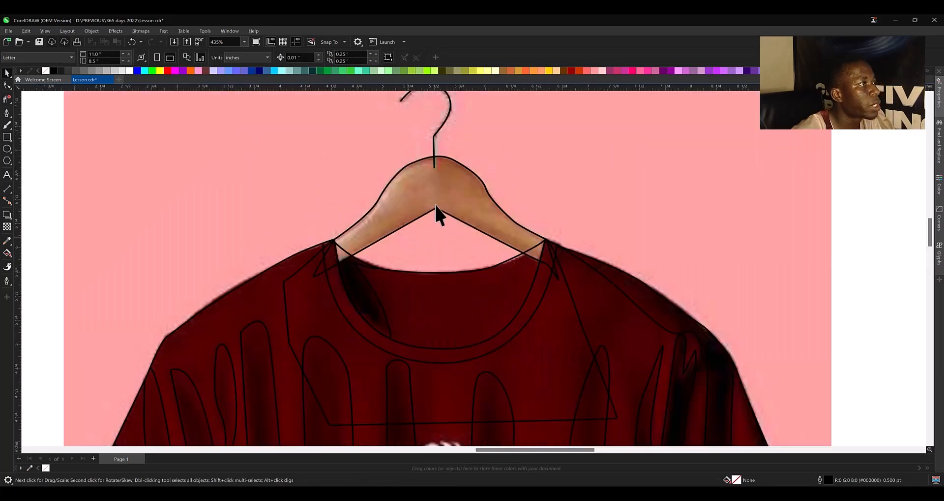
left_click(494, 276)
left_click(7, 85)
double_click(504, 274)
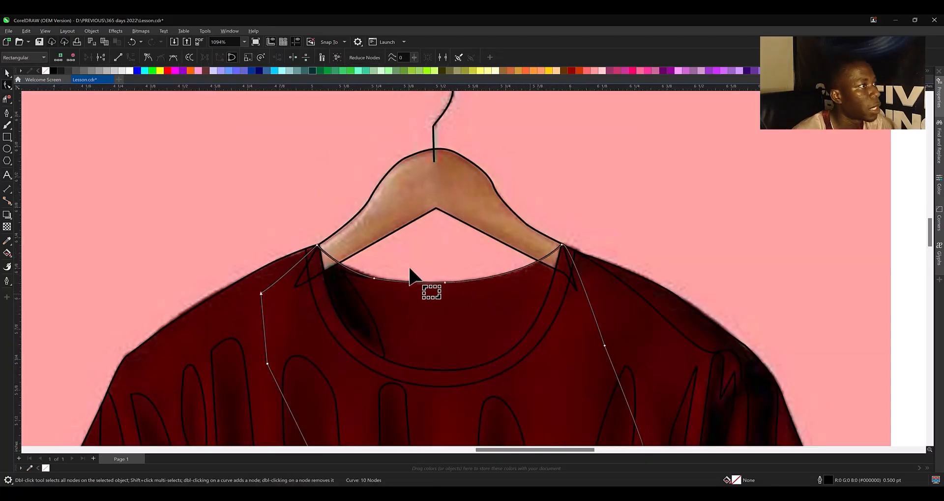
double_click(374, 278)
key("space")
Draw a flat ellipse about 1.07 inches wide over the hanger, with its lower arc just below the back neckline.
left_click(7, 148)
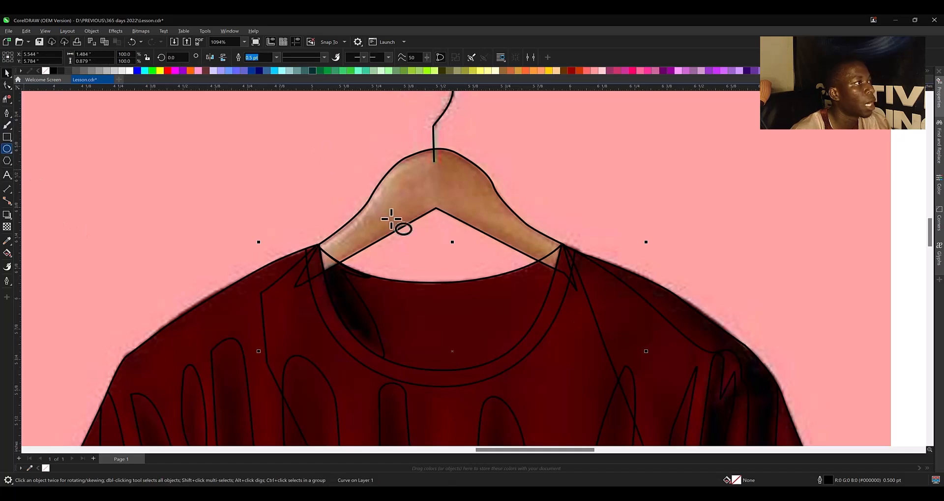
left_click_drag(322, 154, 598, 414)
key("space")
left_click_drag(462, 300, 441, 219)
left_click_drag(440, 347, 435, 257)
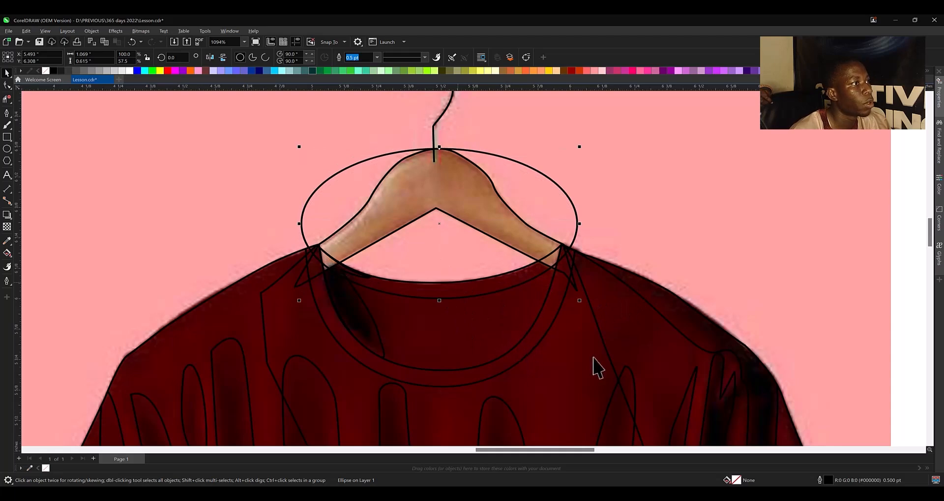
Intersect the flat ellipse with the inner-neck piece to form the back collar band, and delete the ellipse.
left_click(436, 195, "shift")
scroll(344, 194, "down", 2)
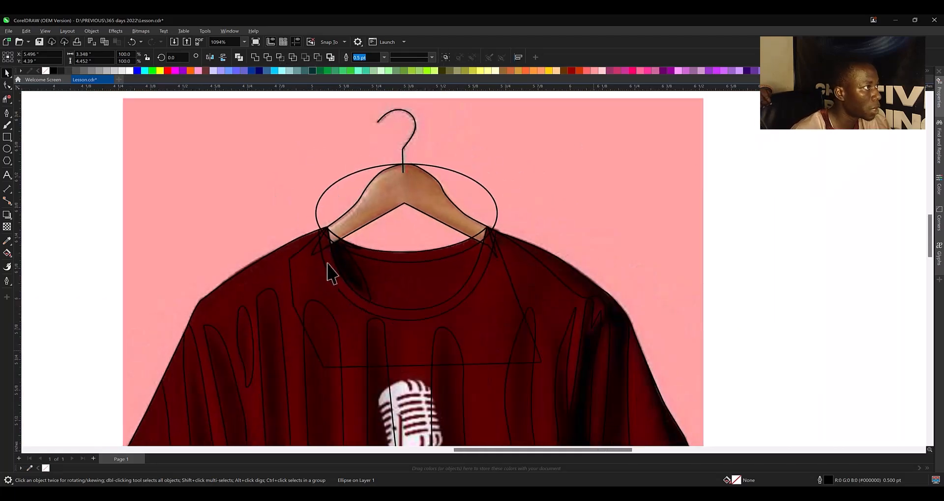
left_click(295, 262)
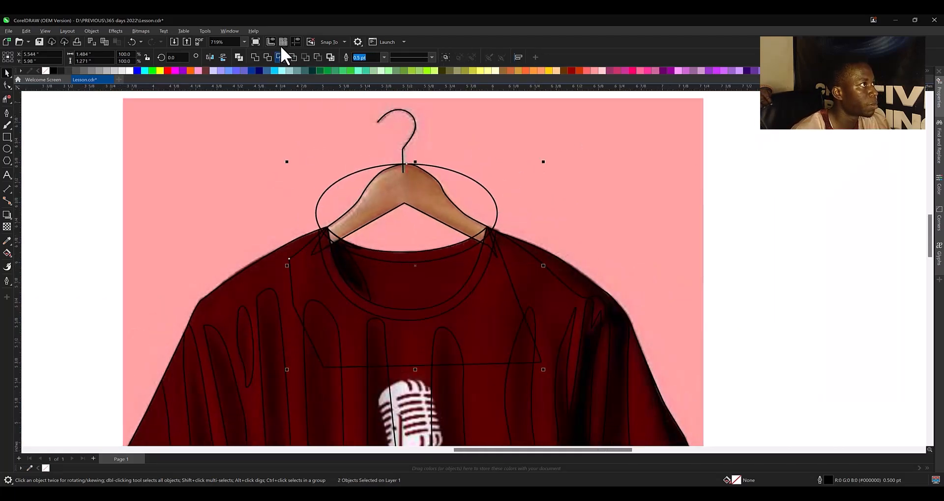
left_click(483, 184)
Move the mockup image out from under the traced outlines to sit beside them.
scroll(380, 165, "down", 4)
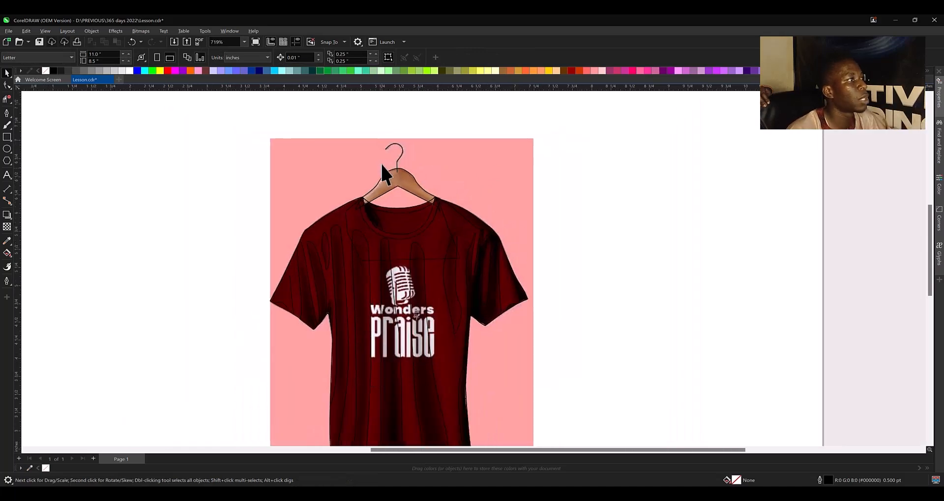
left_click_drag(445, 170, 580, 166)
scroll(438, 264, "down", 2)
scroll(436, 265, "up", 1)
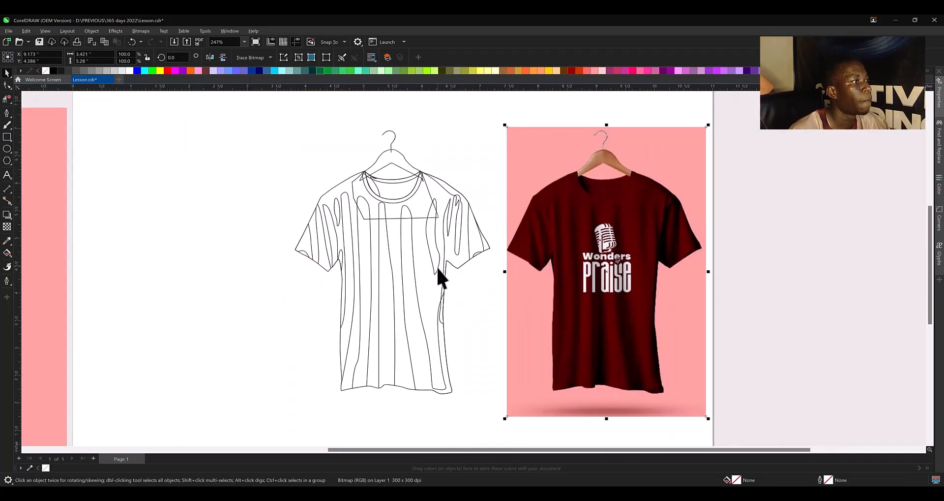
Fill the T-shirt outline with the dark red (#5F0000) sampled from the mockup image.
left_click(429, 268)
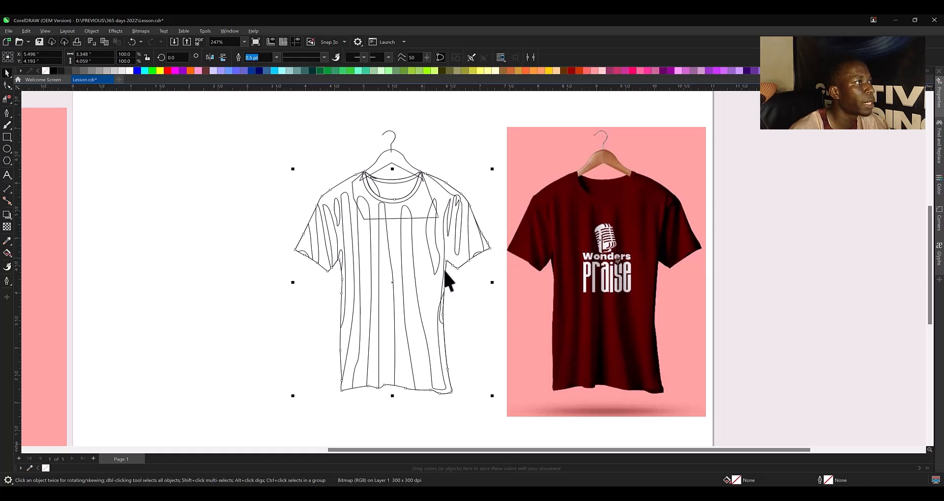
left_click(9, 241)
left_click(642, 290)
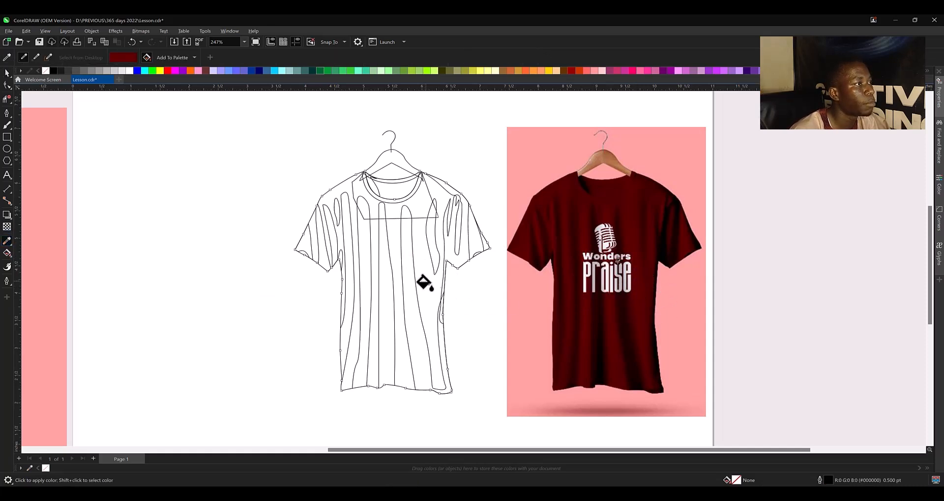
left_click(422, 281)
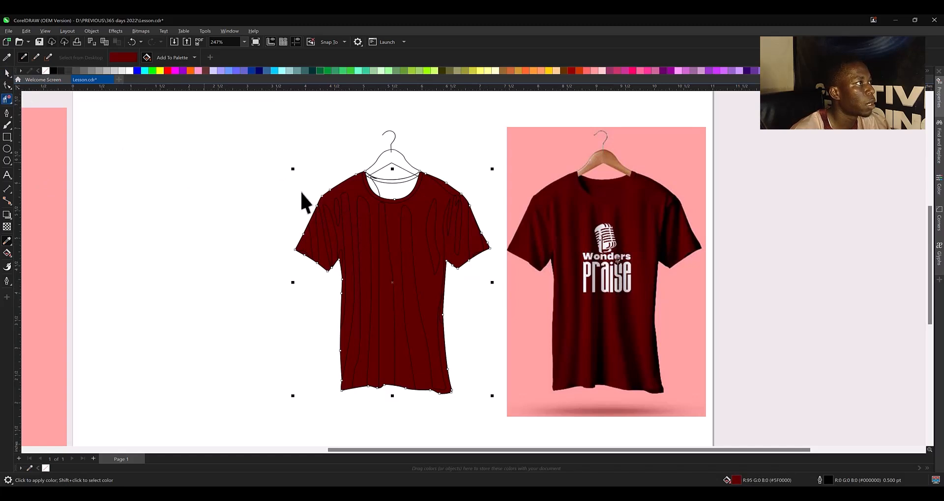
Add the shirt's dark red to the document palette, and fill the inner-neck piece with it.
key("space")
scroll(415, 189, "up", 2)
left_click(416, 193)
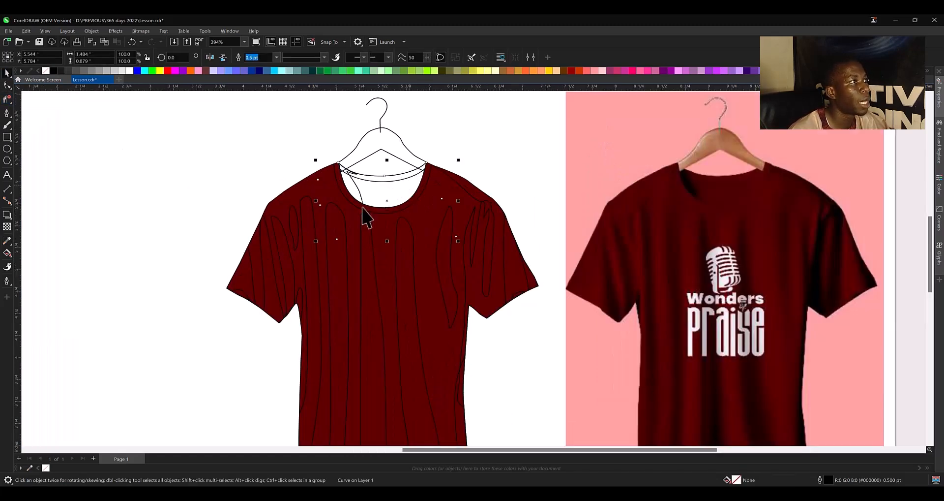
left_click(30, 468)
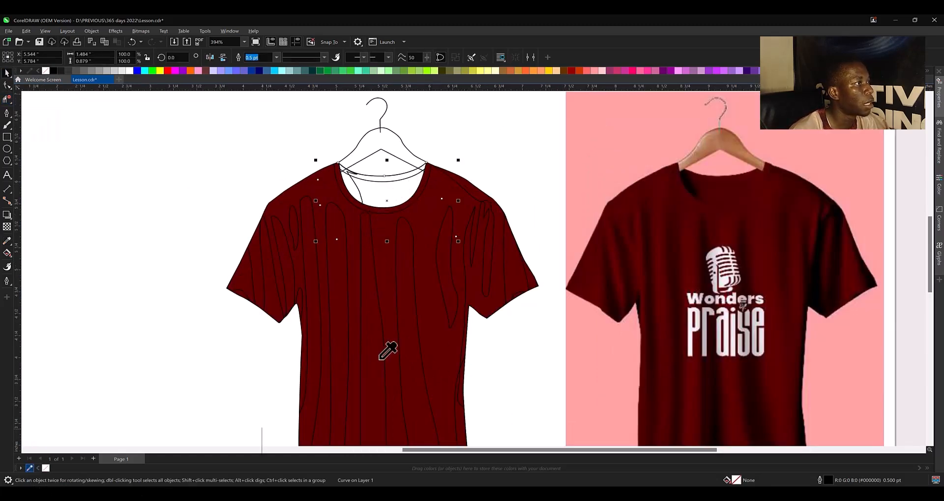
left_click(433, 344)
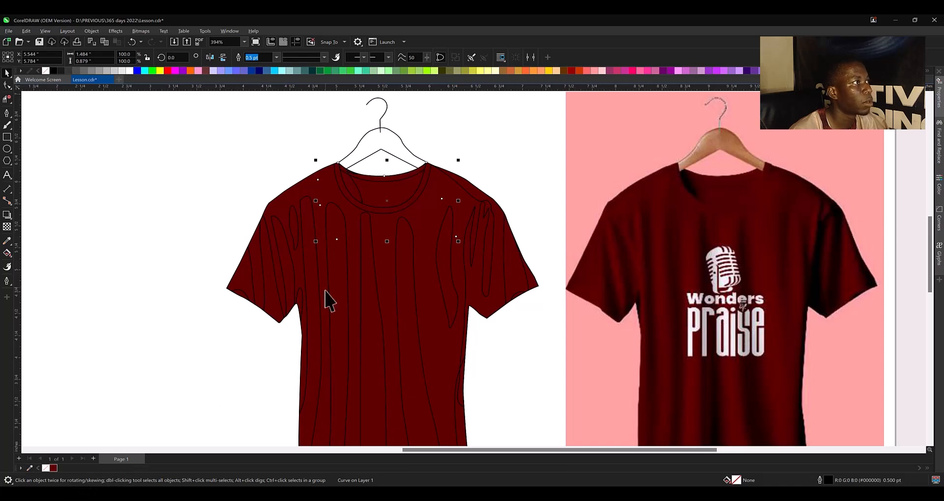
Fill the traced hanger with the brown (R182 G119 B85) sampled from the mockup's wooden hanger.
scroll(364, 239, "down", 1)
left_click(398, 157)
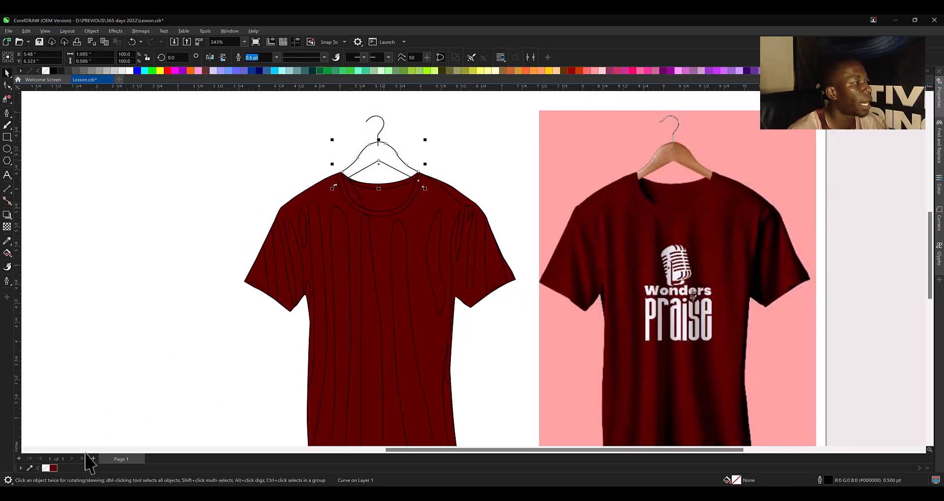
left_click(7, 240)
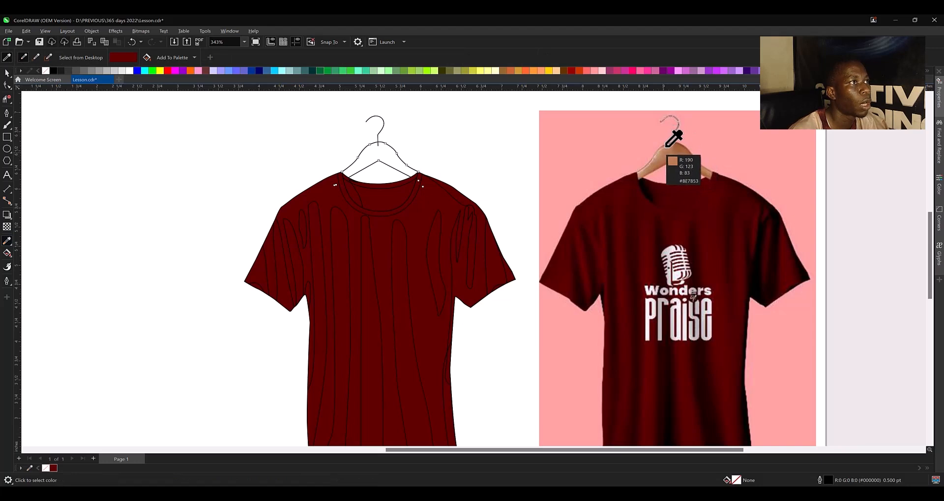
left_click(677, 147)
left_click(389, 160)
key("z")
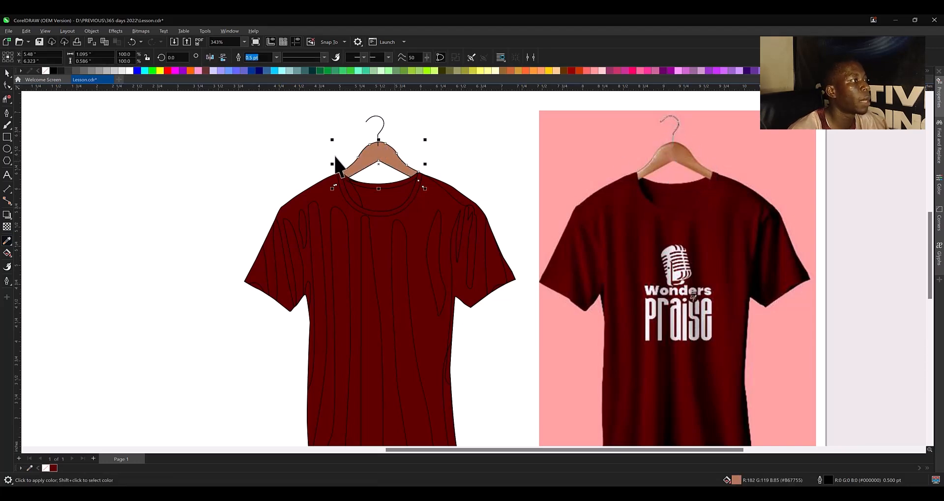
Bring the brown hanger shape forward two levels in the stacking order so its ends overlap the inner-neck piece.
left_click_drag(616, 171, 654, 196)
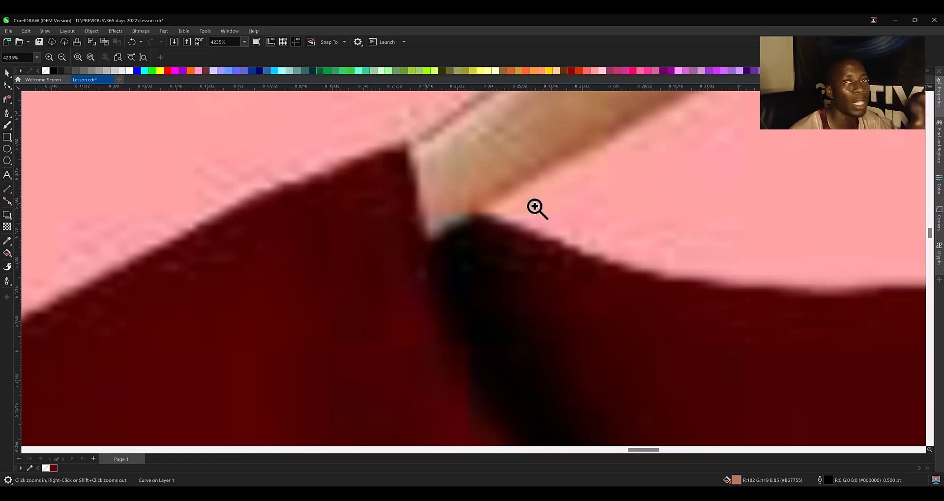
right_click(564, 184)
left_click_drag(313, 155, 453, 210)
key("space")
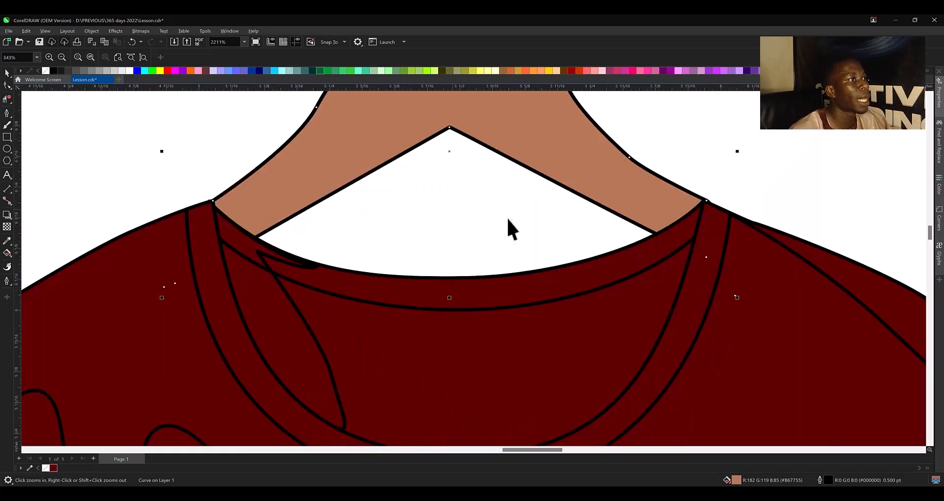
scroll(506, 221, "down", 1)
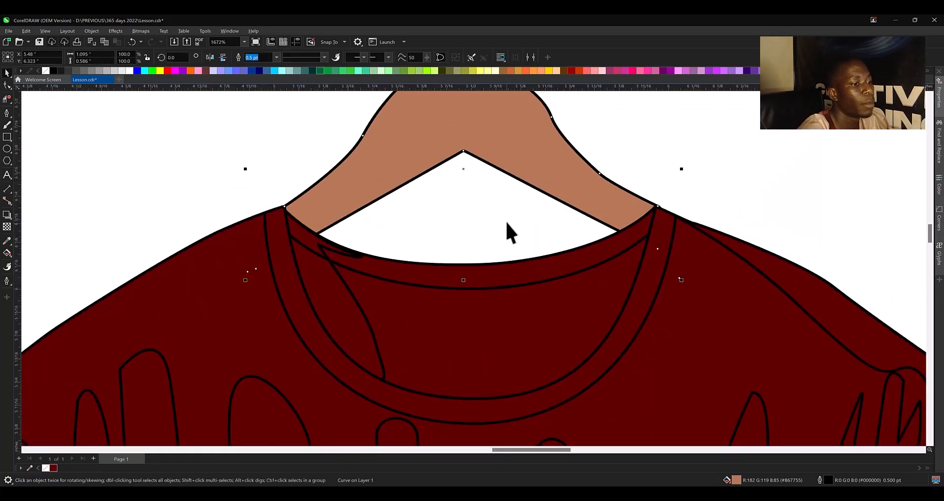
key("ctrl+Page_Up")
key("ctrl+Page_Up")
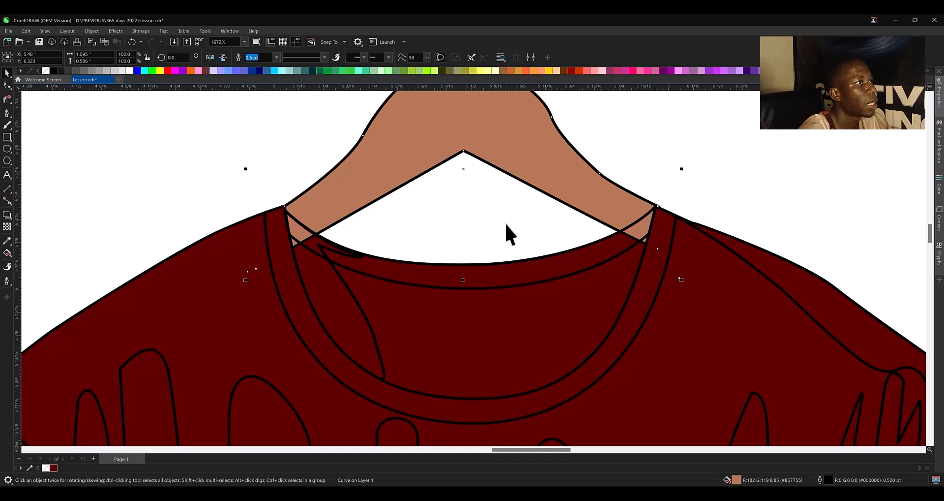
Compare the traced hanger, collar and neck-shadow shape with the same areas of the mockup image.
scroll(367, 259, "down", 2)
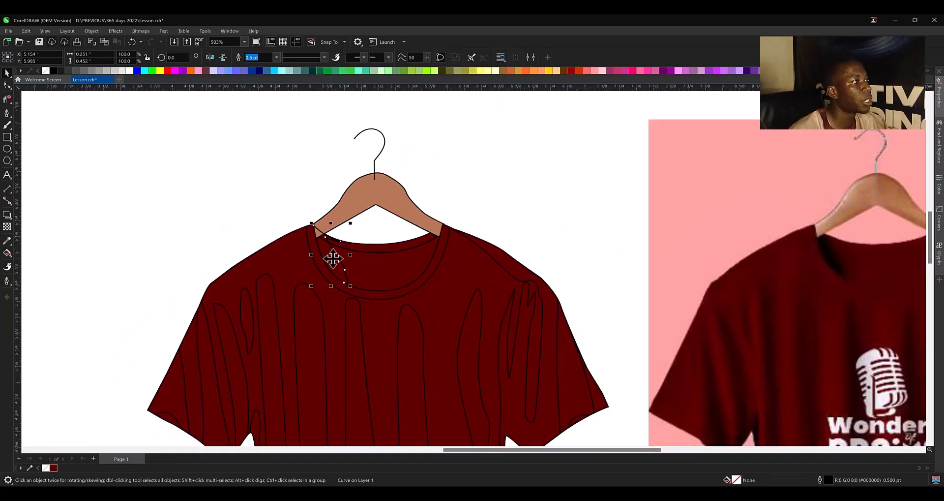
scroll(336, 248, "up", 2)
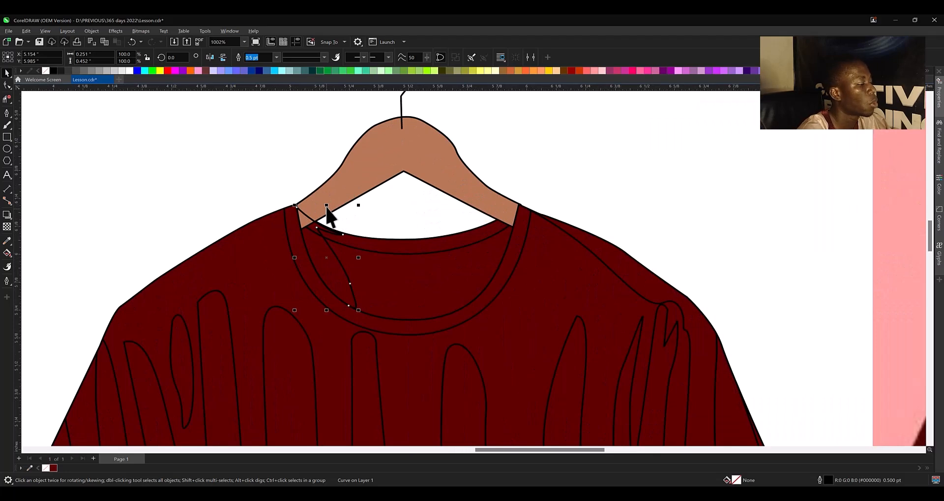
scroll(327, 207, "down", 3)
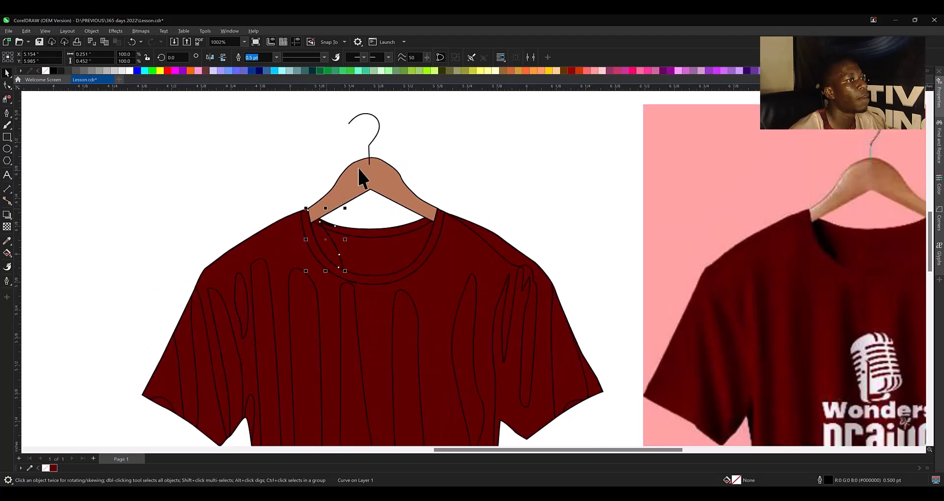
key("z")
left_click_drag(588, 159, 653, 202)
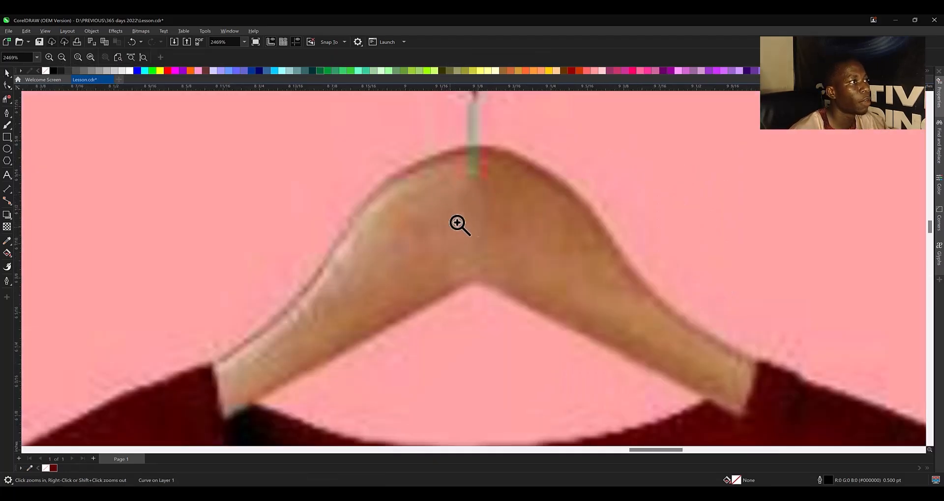
right_click(511, 219)
key("space")
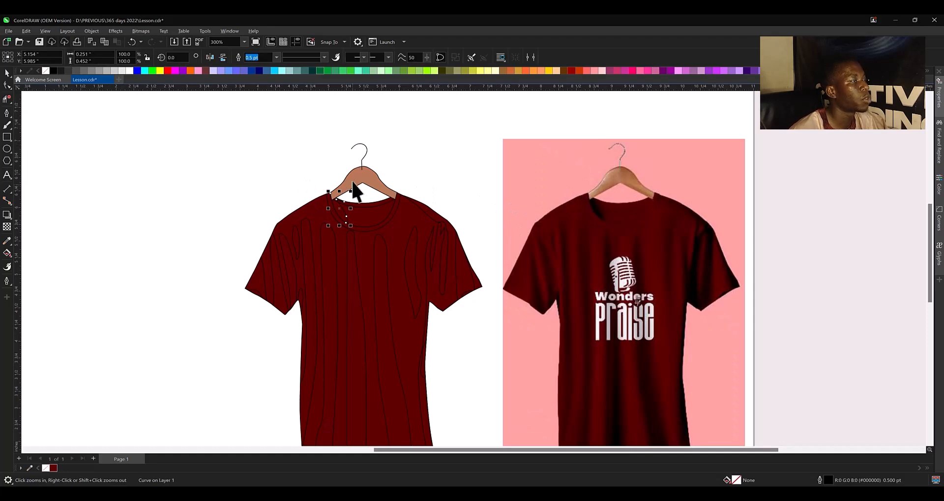
scroll(398, 244, "down", 1)
key("Escape")
scroll(398, 243, "up", 1)
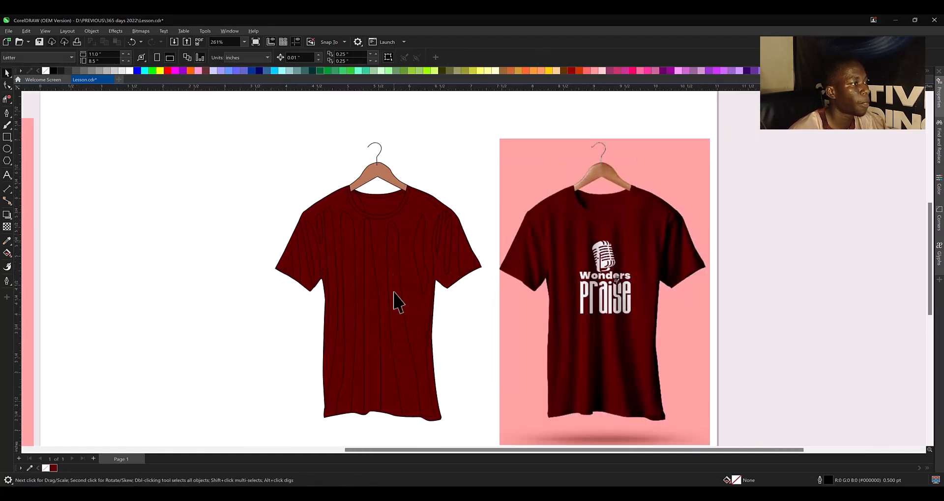
scroll(397, 324, "up", 1)
Fill the narrow traced fold on the right side of the shirt's chest with black and remove its outline.
left_click(304, 252)
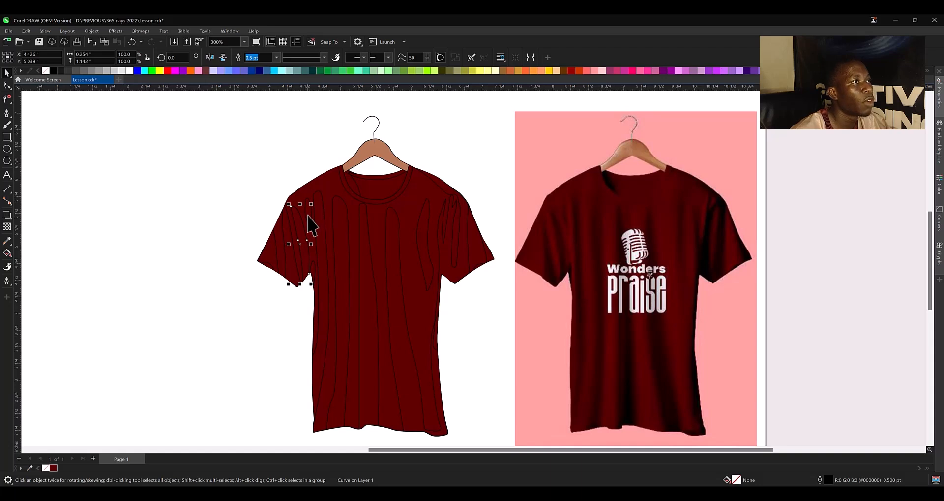
left_click(426, 252)
left_click(54, 70)
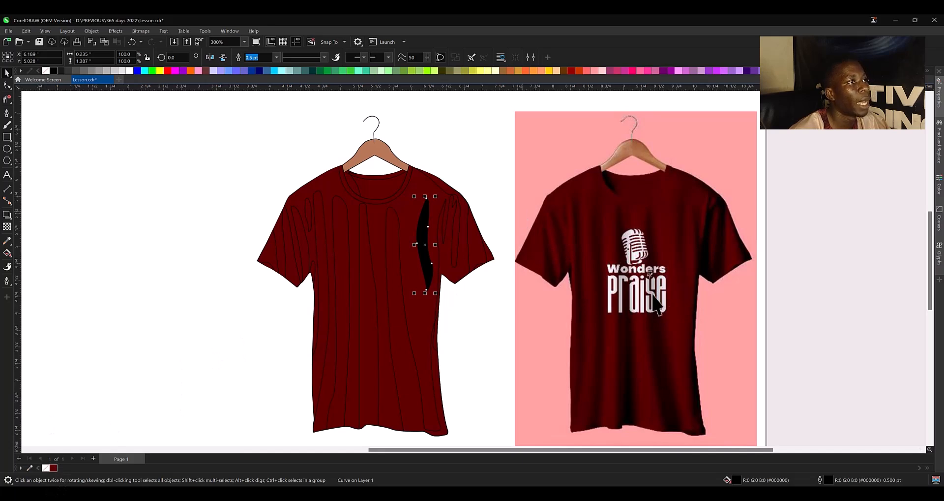
scroll(653, 295, "up", 1)
right_click(45, 70)
Apply a Gaussian Blur with a radius of 14.7 to the black chest fold.
left_click(142, 29)
mouse_move(117, 29)
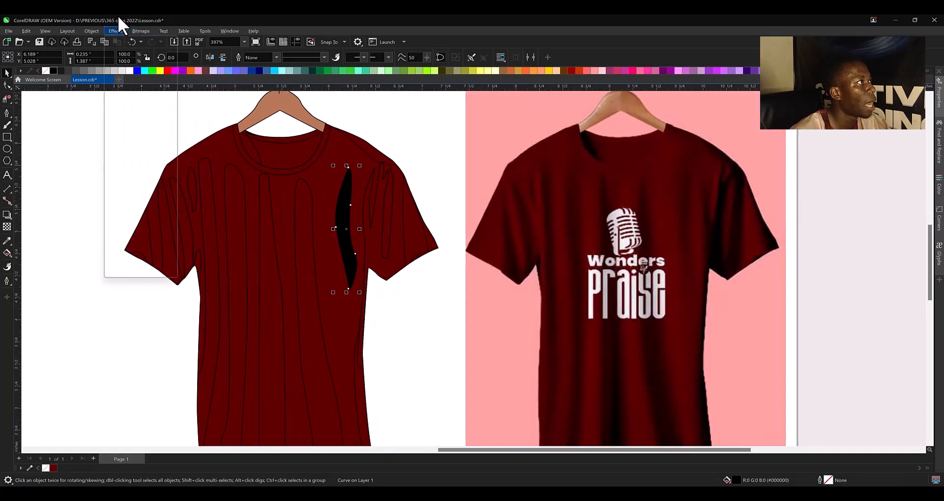
mouse_move(128, 81)
left_click(199, 110)
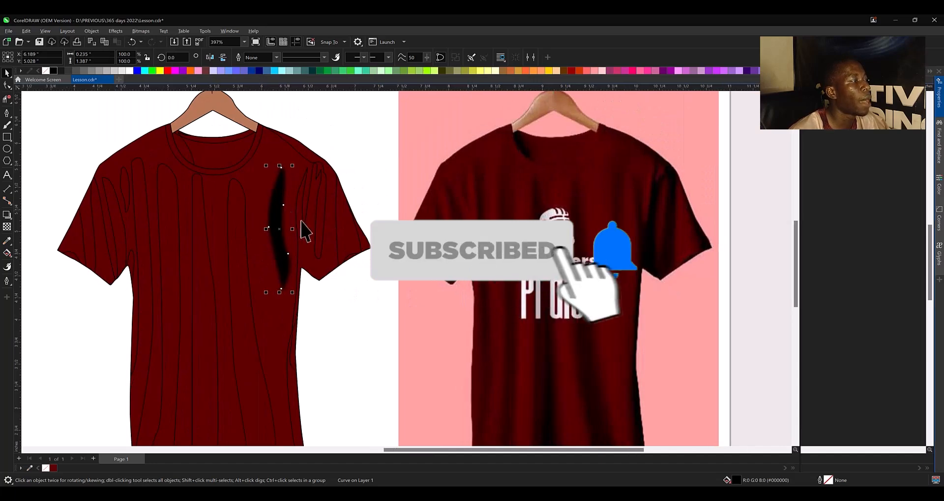
scroll(302, 227, "down", 1)
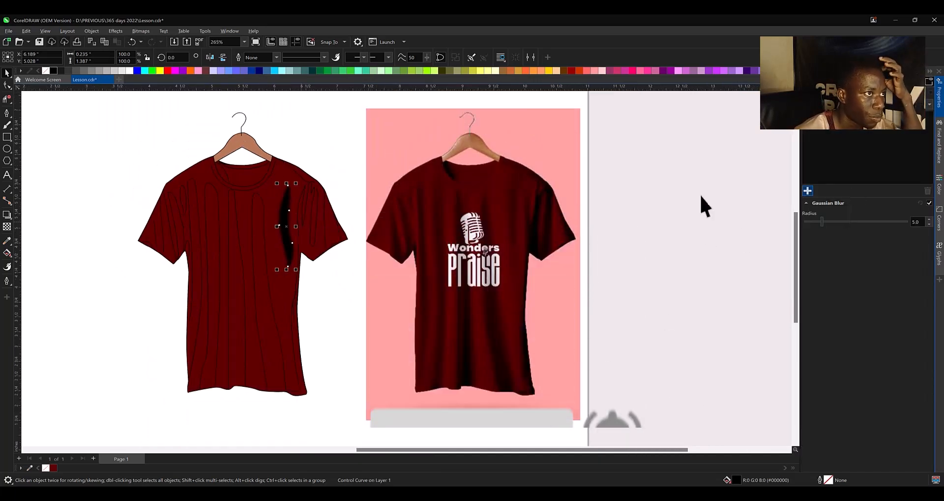
left_click(860, 221)
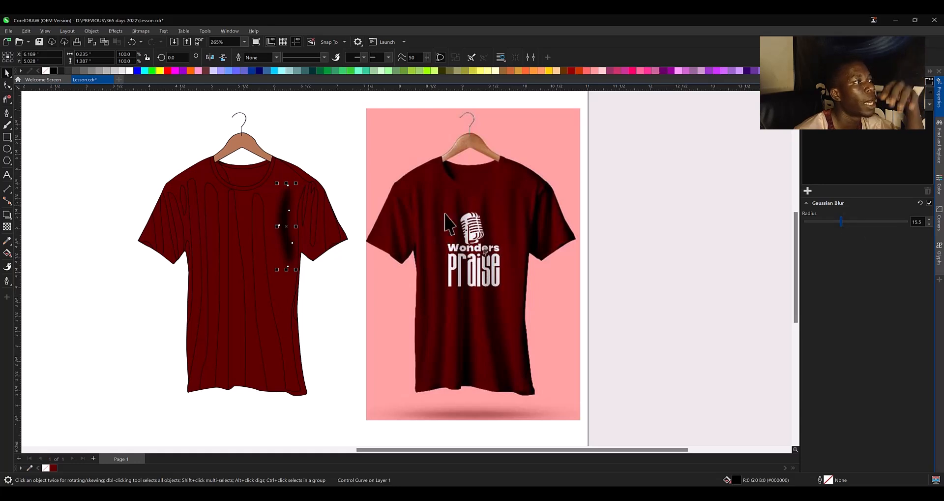
left_click(847, 220)
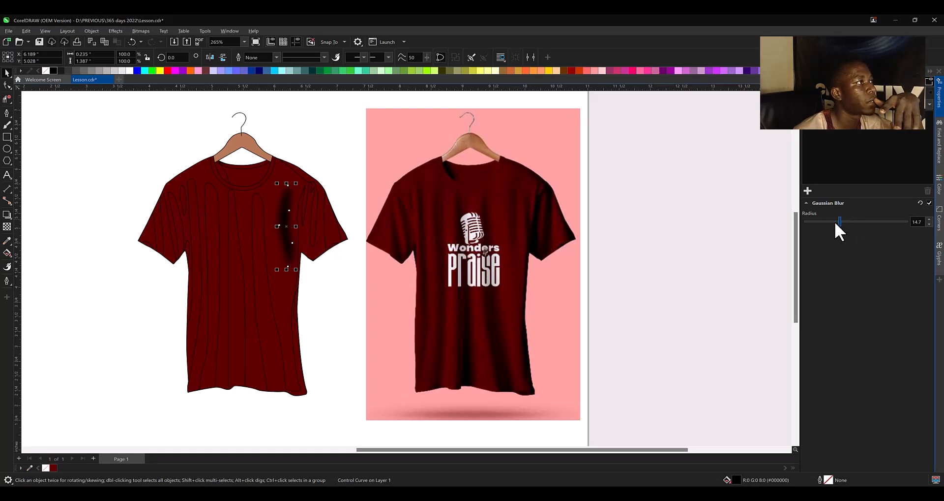
Give the blurred chest fold a uniform transparency of 62.
left_click(7, 226)
left_click(282, 274)
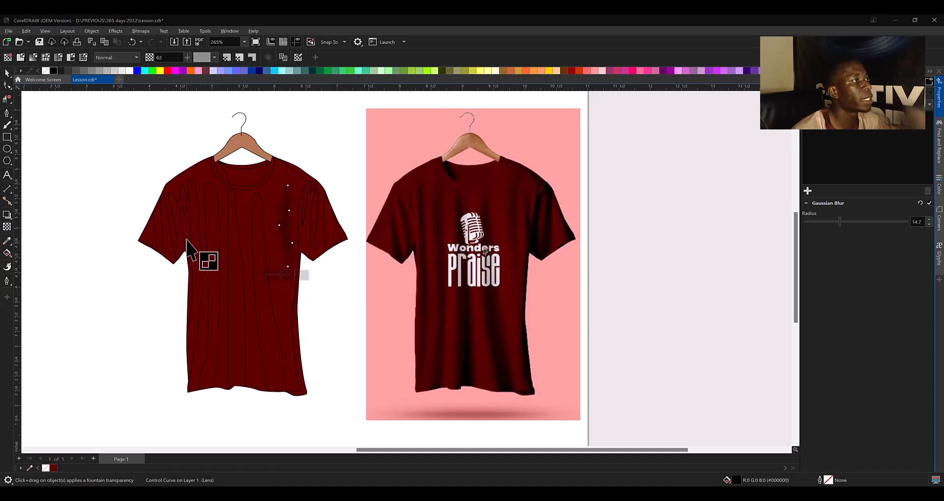
scroll(193, 253, "up", 1)
left_click(6, 73)
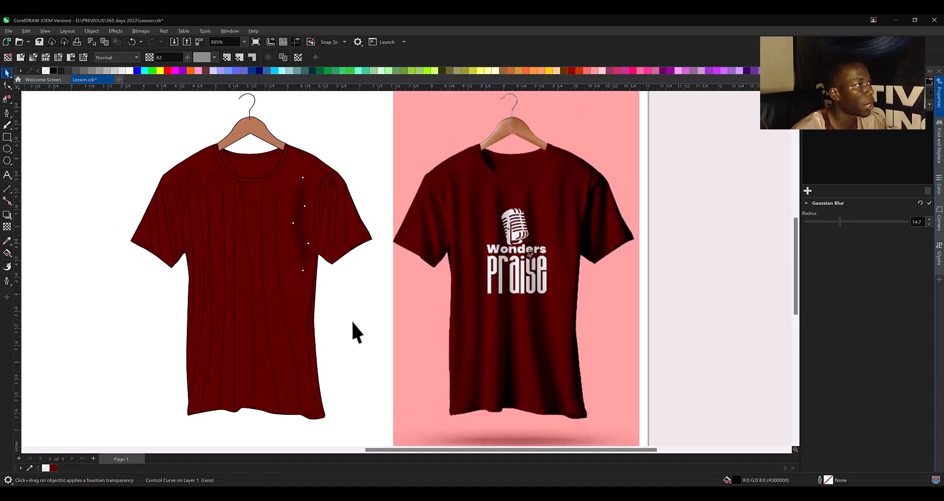
Fill the four remaining traced fold shapes on the shirt's right half and sleeve with black, without outlines.
left_click(334, 236)
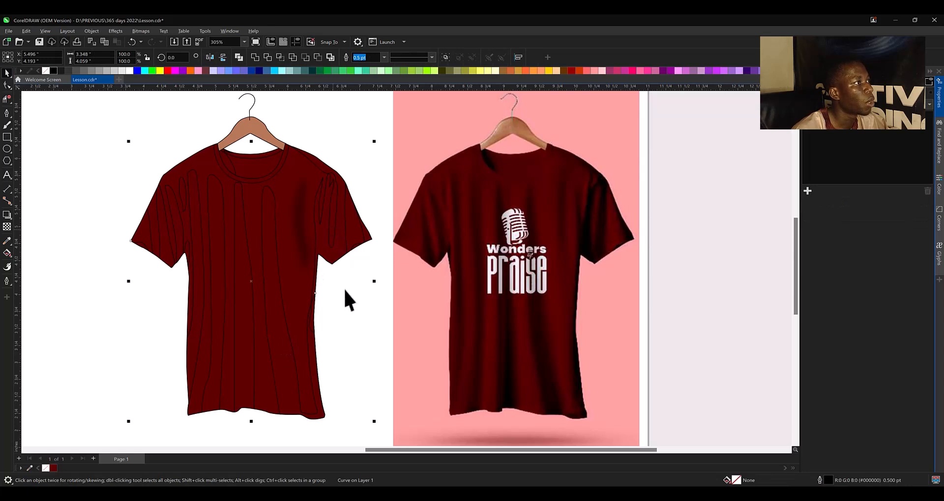
left_click(322, 267)
left_click(278, 323, "shift")
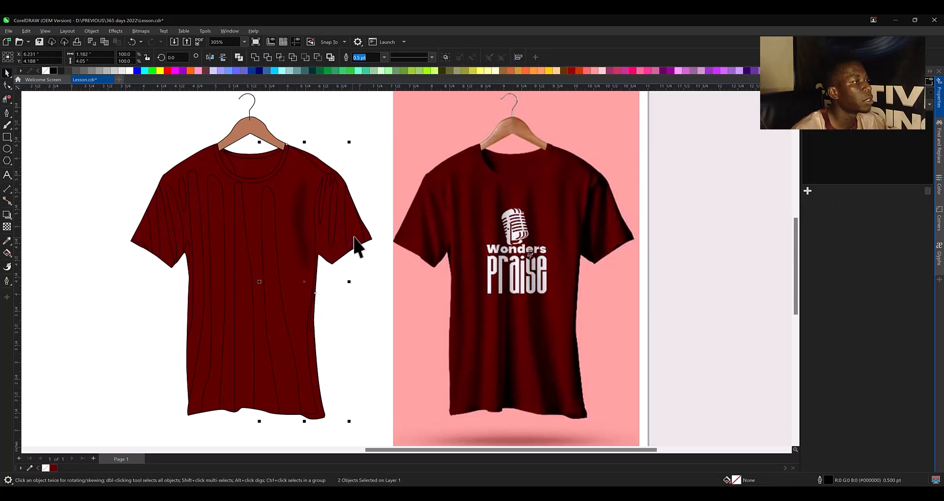
left_click(358, 236, "shift")
left_click(362, 239, "shift")
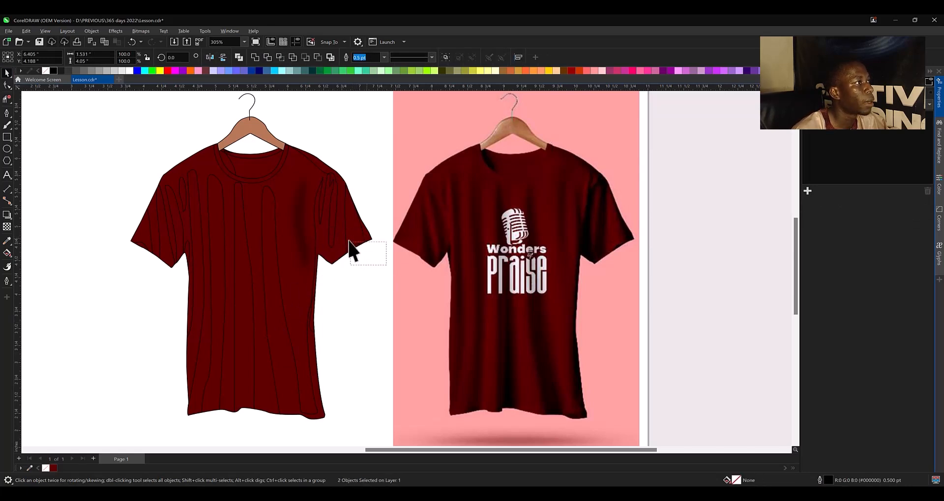
left_click(53, 70)
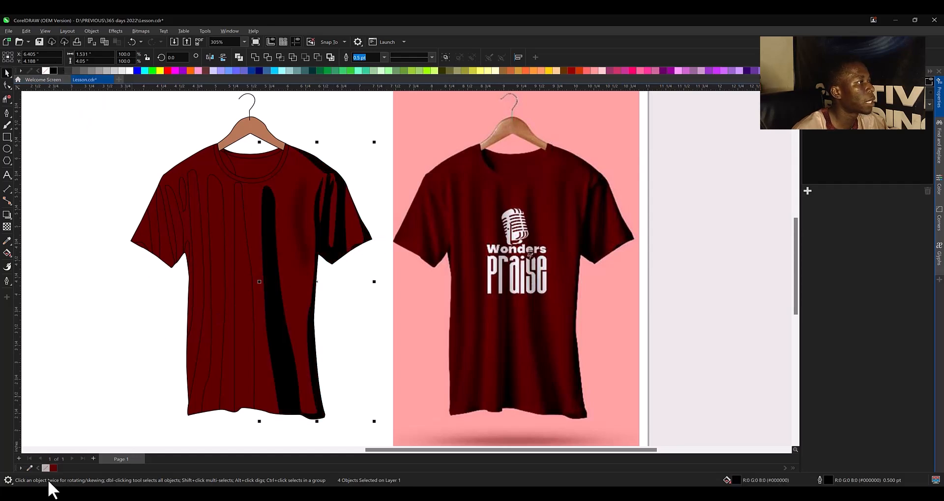
Apply a Gaussian Blur with a radius of 12.3 to the four black fold shapes.
left_click(93, 31)
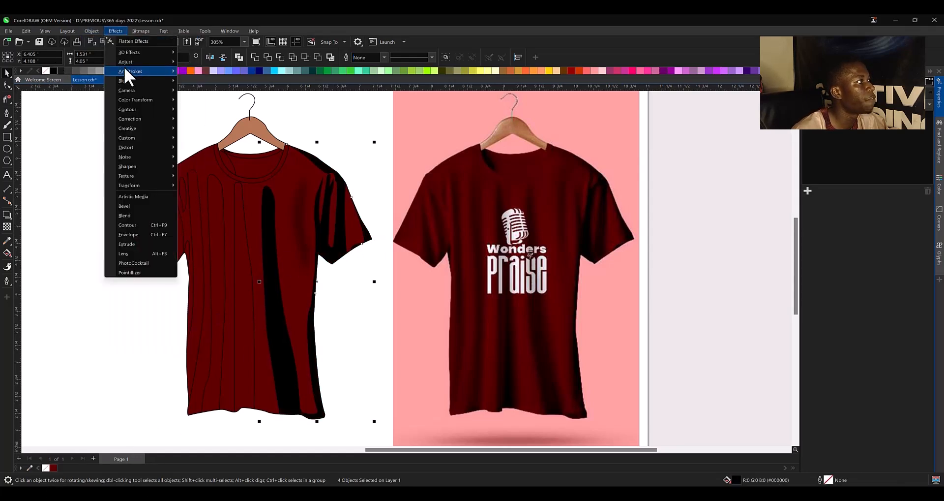
mouse_move(126, 81)
left_click(220, 111)
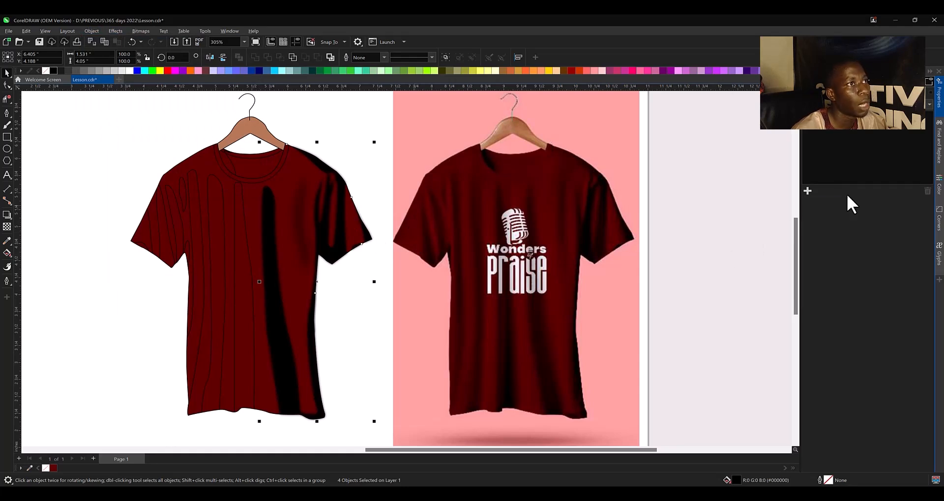
left_click_drag(864, 221, 836, 222)
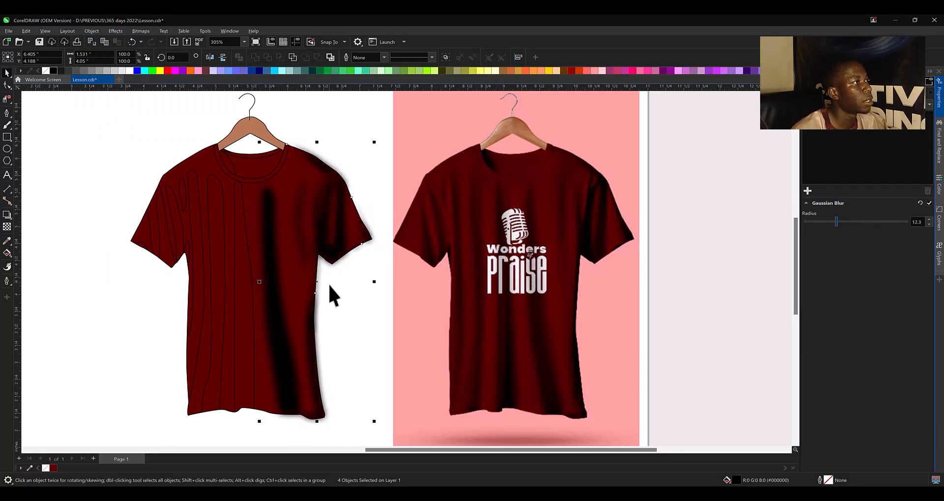
Give the four blurred fold shapes a uniform transparency of 49.
left_click(6, 226)
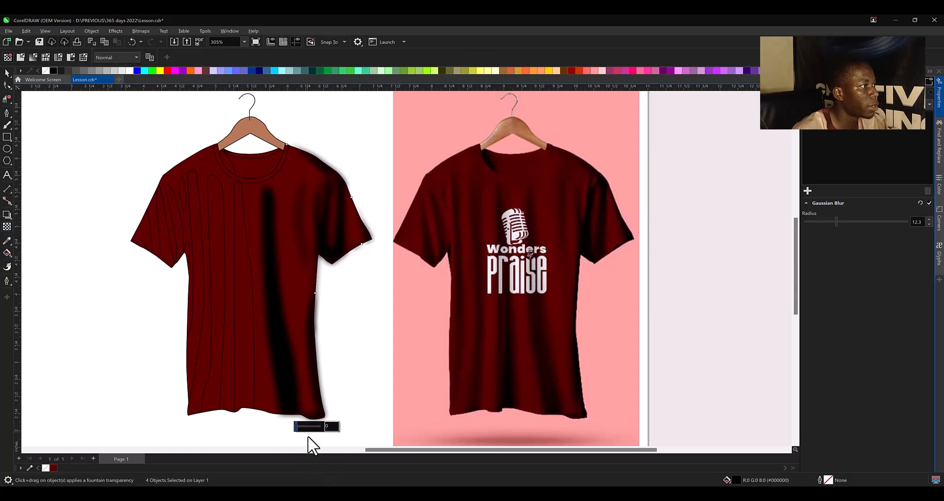
left_click(308, 426)
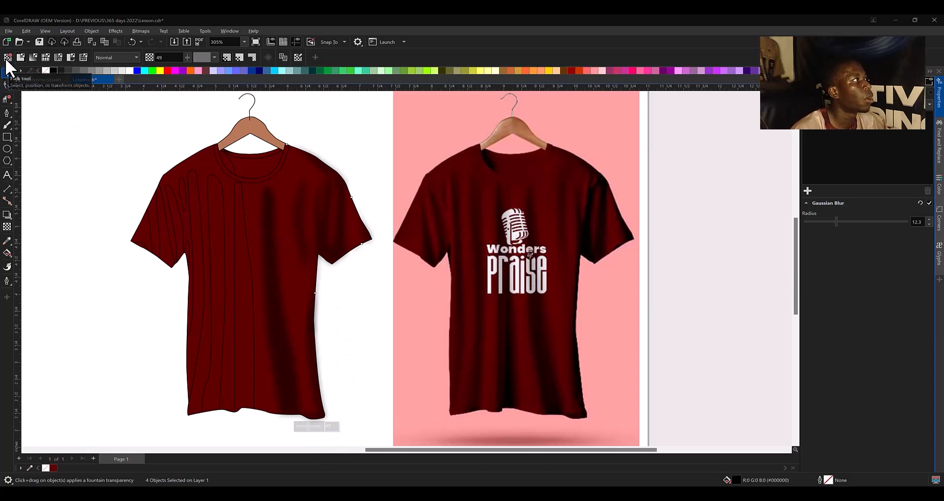
left_click(7, 70)
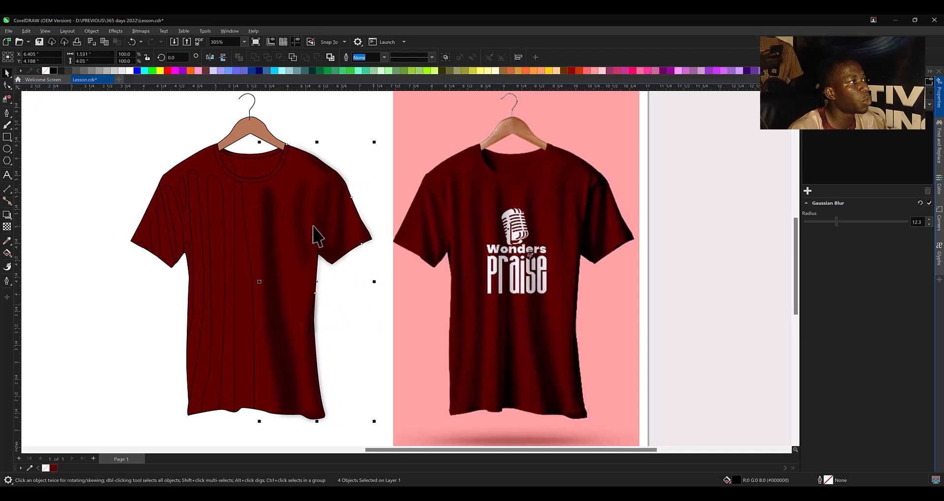
Group the five blurred fold shadows on the shirt's right half and save the document.
left_click_drag(319, 222, 404, 269)
key("ctrl+z")
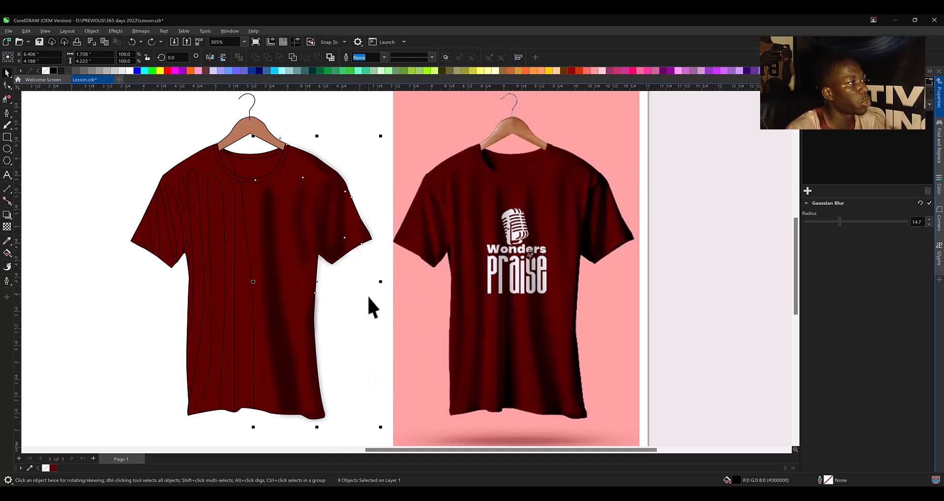
left_click(349, 258)
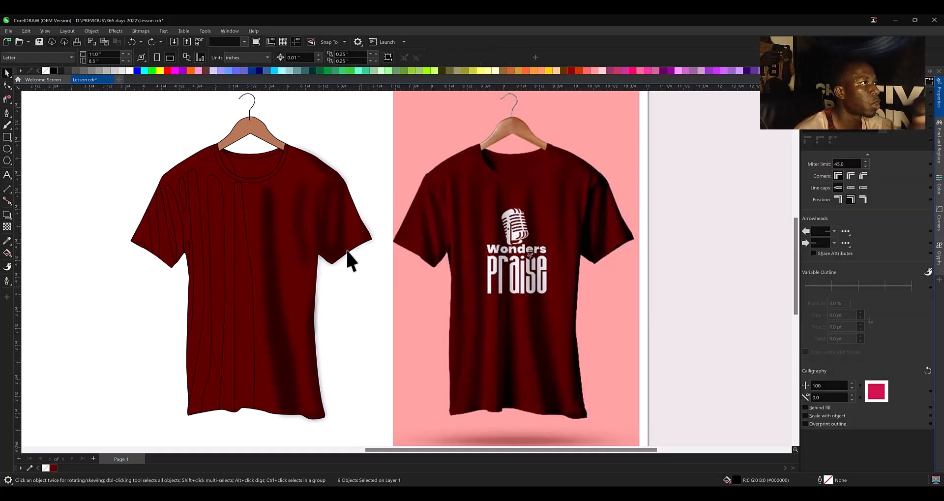
left_click(314, 238)
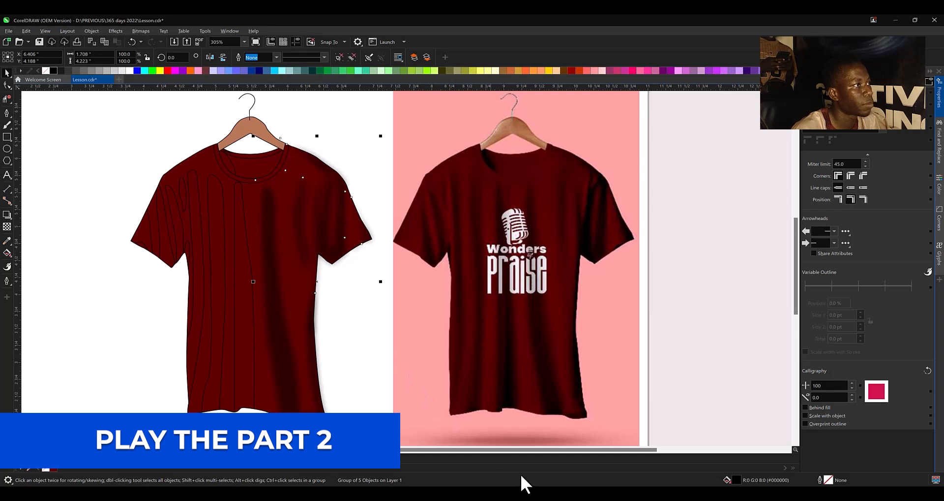
key("ctrl+s")
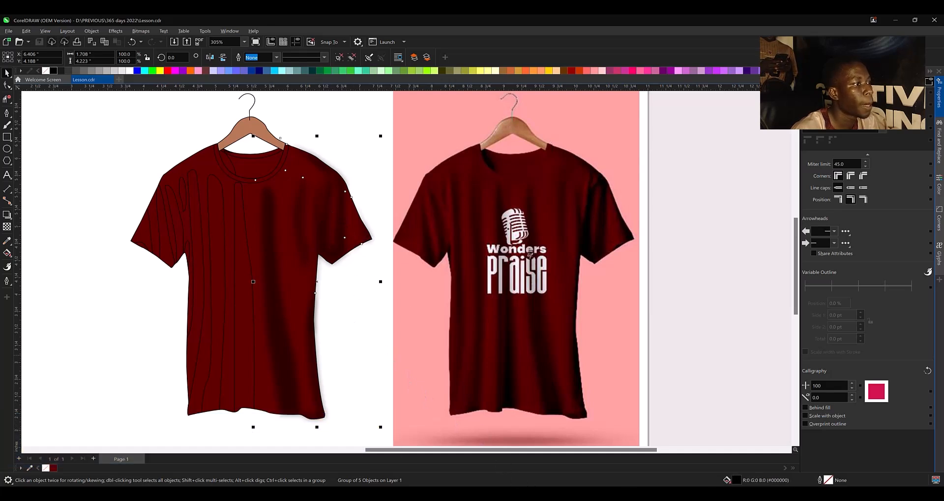